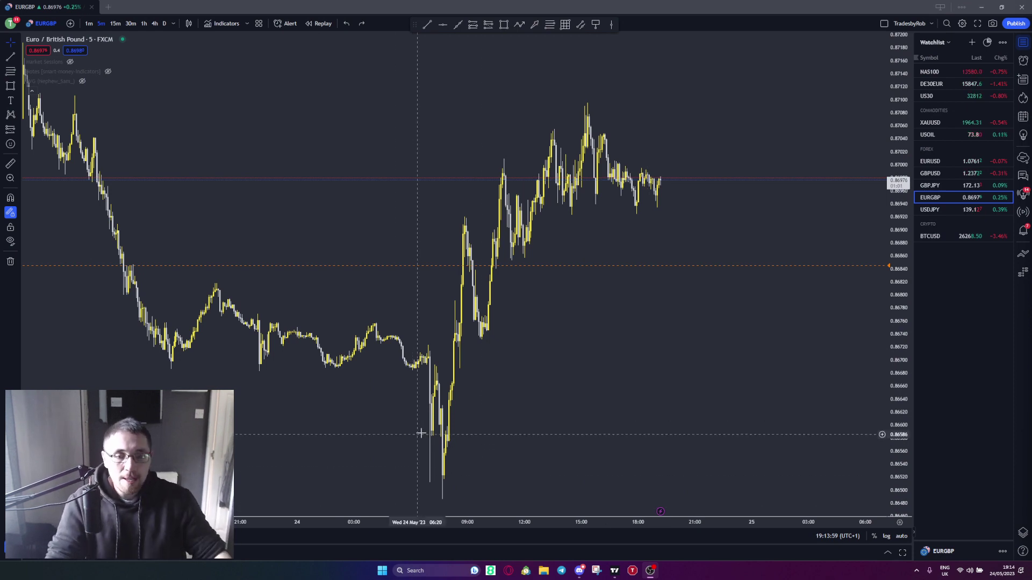
pyautogui.rightClick(593, 370)
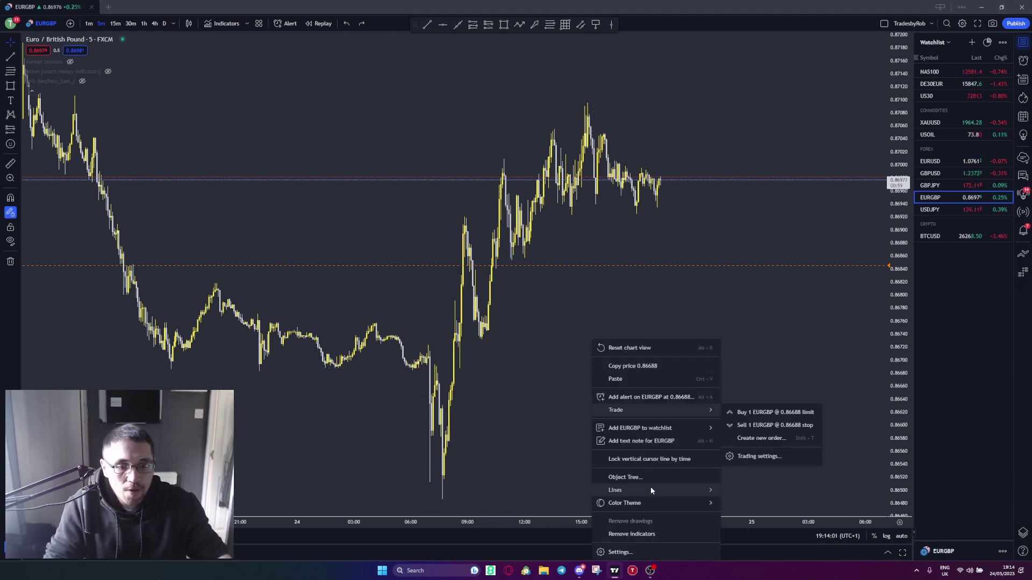
pyautogui.click(640, 280)
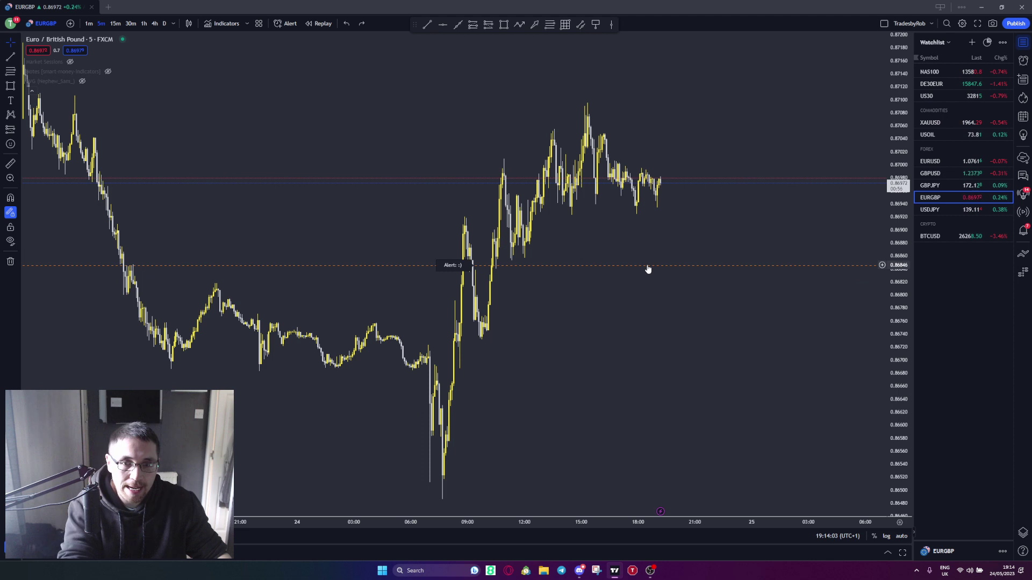
pyautogui.moveTo(648, 268); pyautogui.dragTo(646, 287)
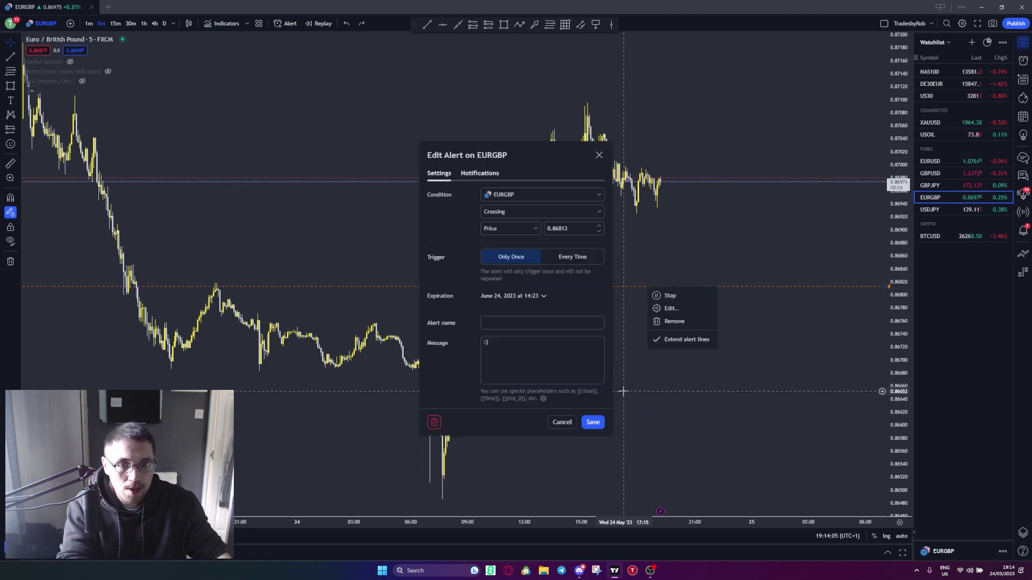
pyautogui.click(591, 421)
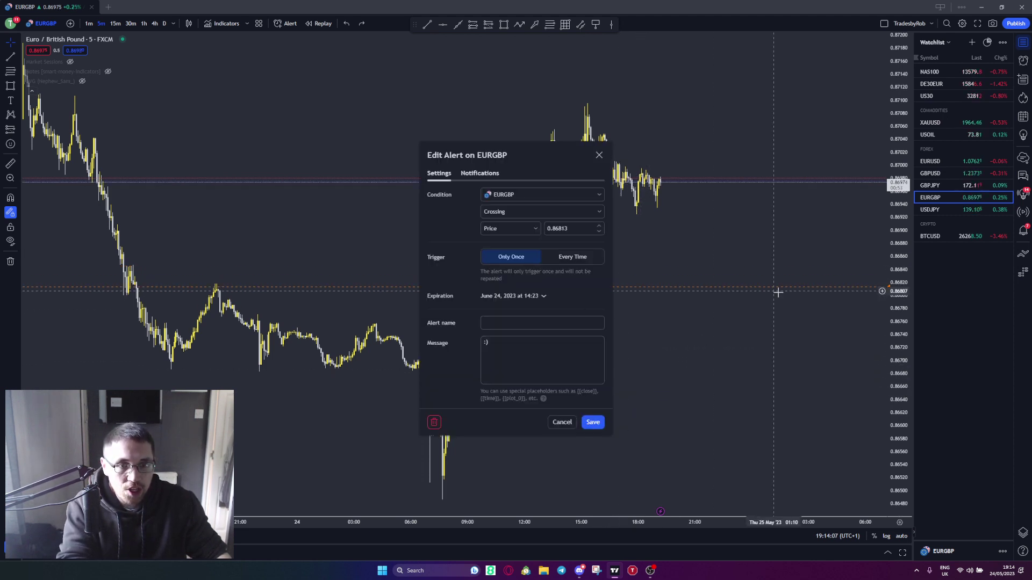
# Delete the price alert line from the EURGBP chart and confirm the deletion.
pyautogui.rightClick(670, 288)
pyautogui.click(670, 289)
pyautogui.rightClick(670, 289)
pyautogui.click(695, 321)
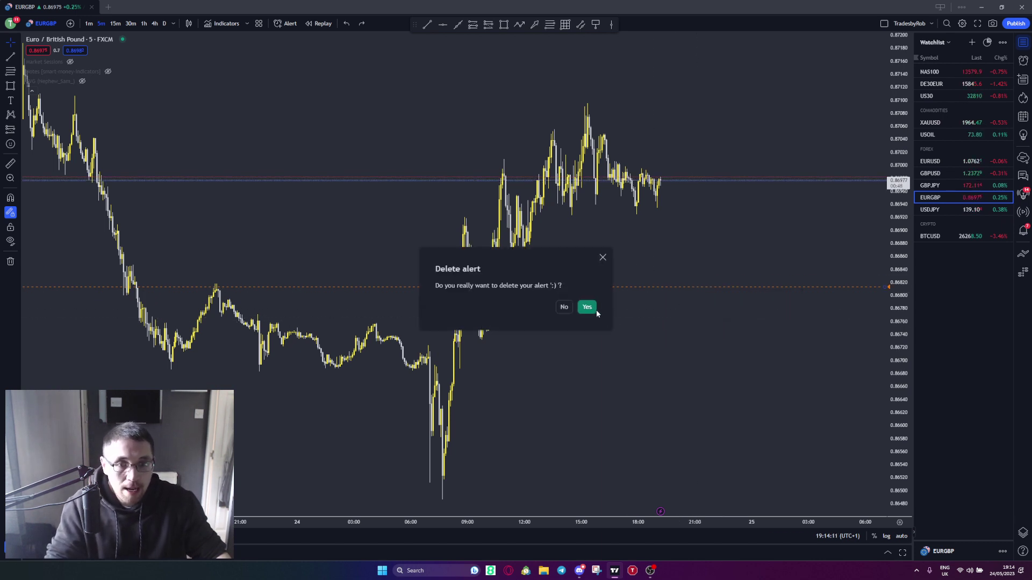
pyautogui.click(594, 309)
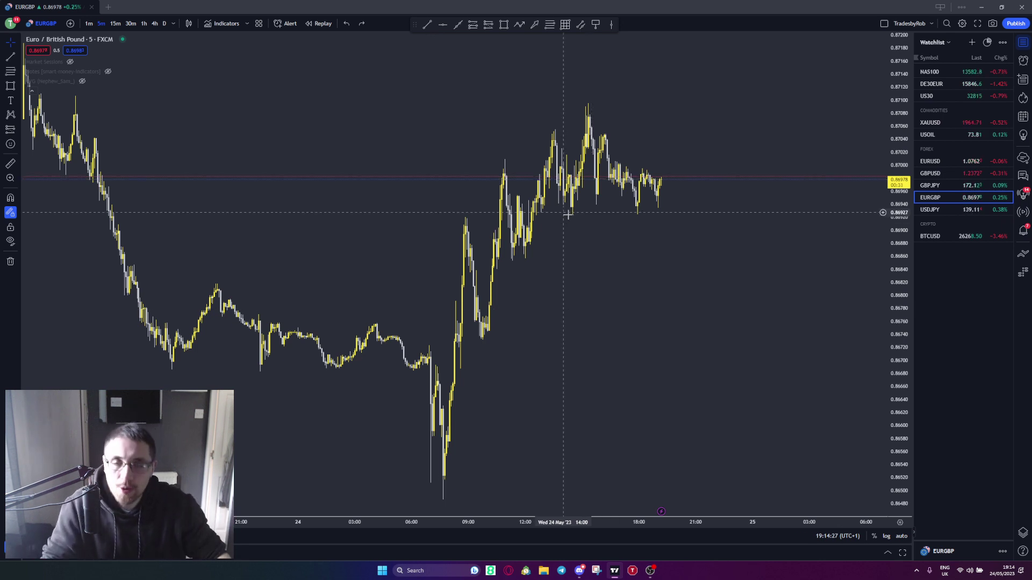
# Switch the chart to EURUSD and make the hidden Market Sessions indicator visible.
pyautogui.click(942, 163)
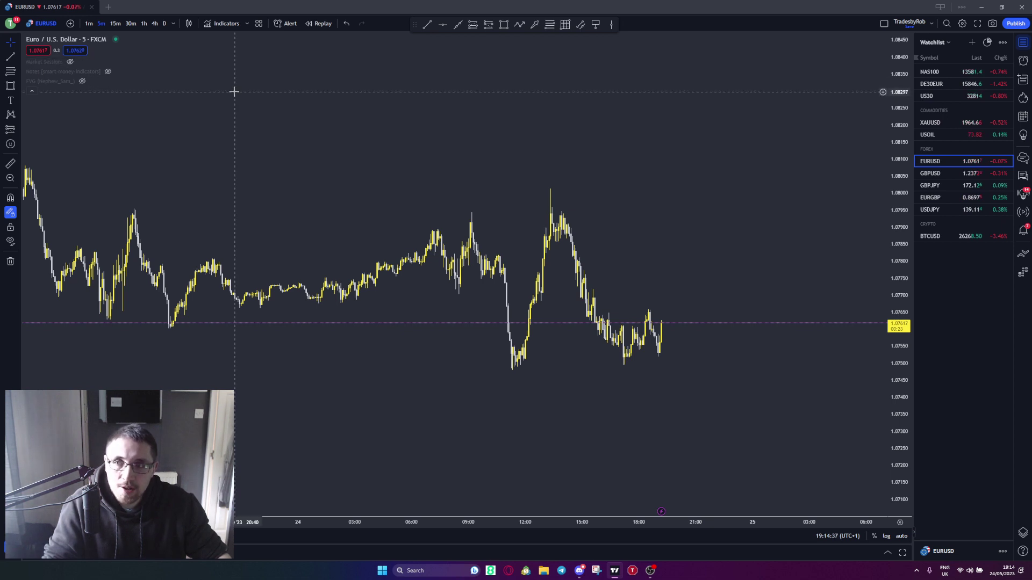
pyautogui.click(70, 61)
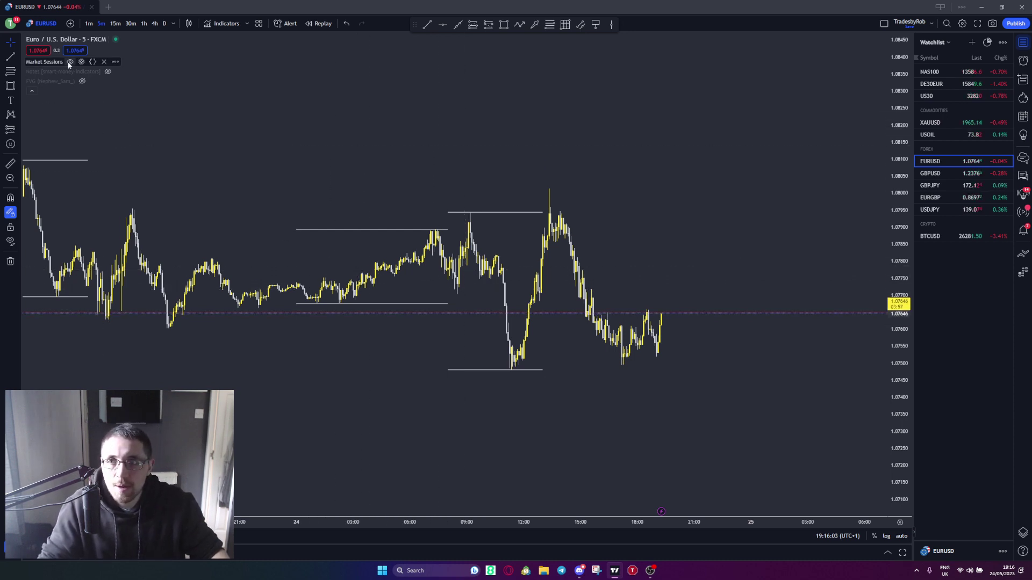
# Open the Market Sessions settings, move the dialog clear of the session lines and review the Asian session's time range.
pyautogui.click(82, 62)
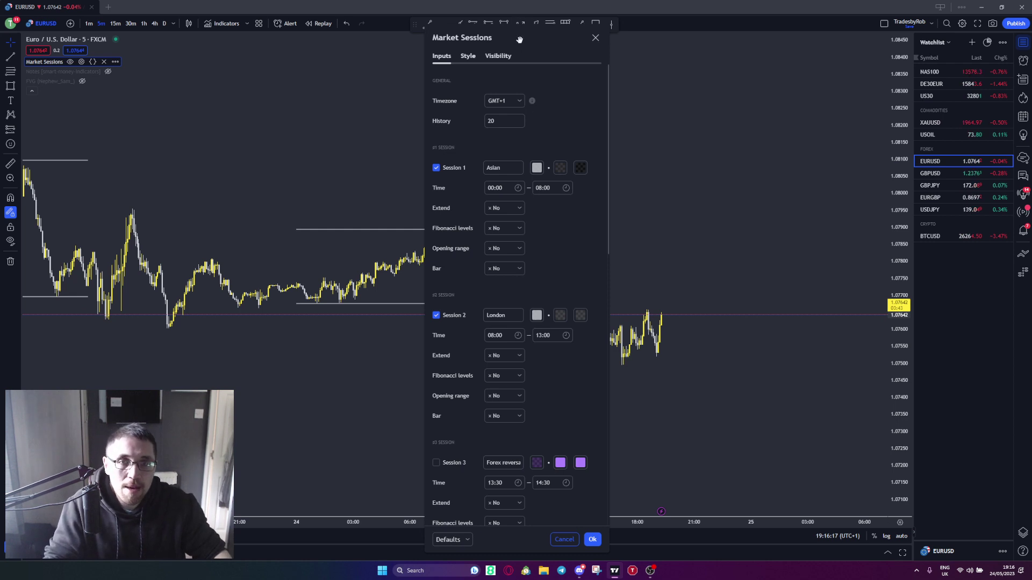
pyautogui.moveTo(517, 37); pyautogui.dragTo(726, 39)
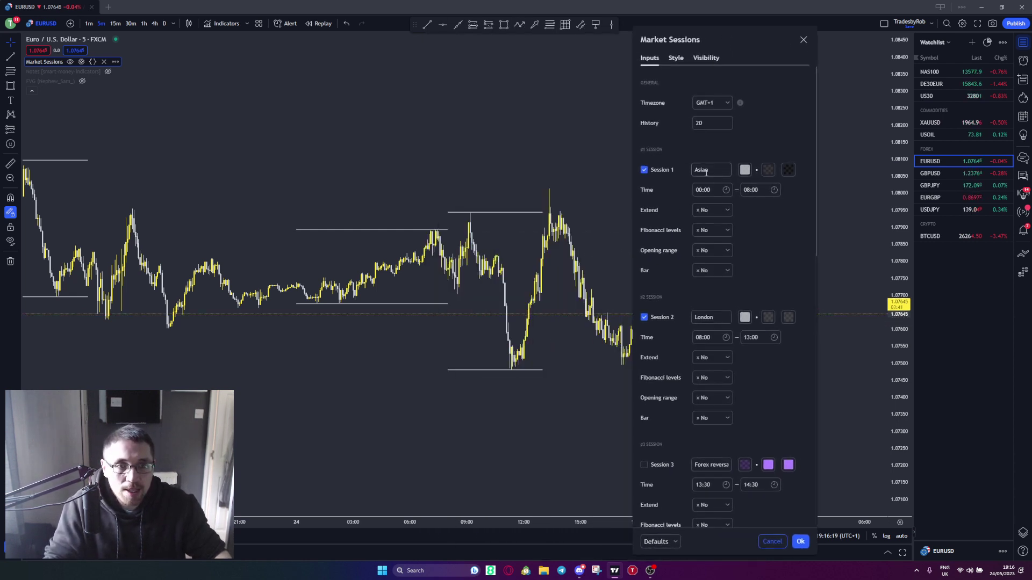
pyautogui.click(710, 190)
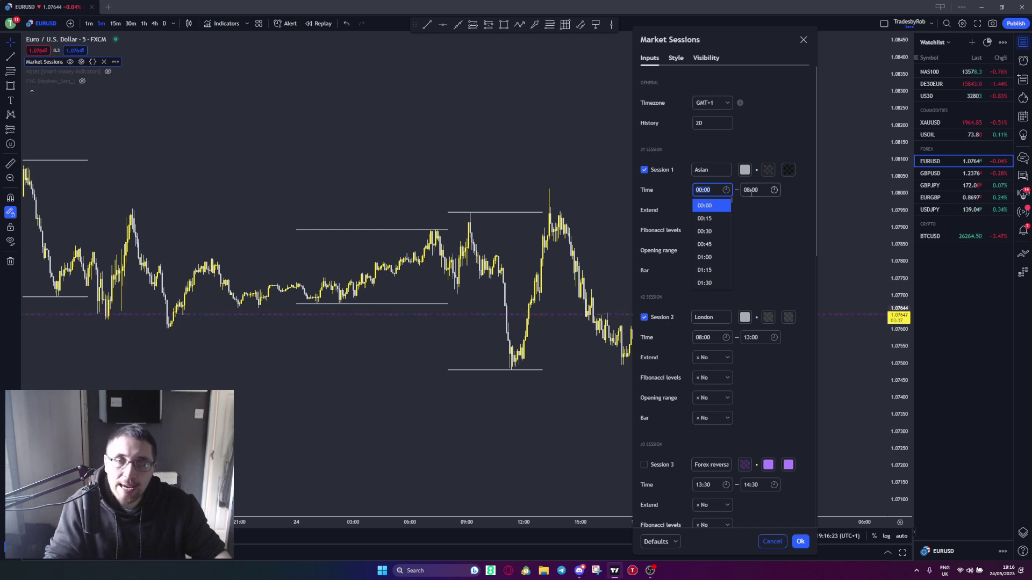
pyautogui.click(761, 220)
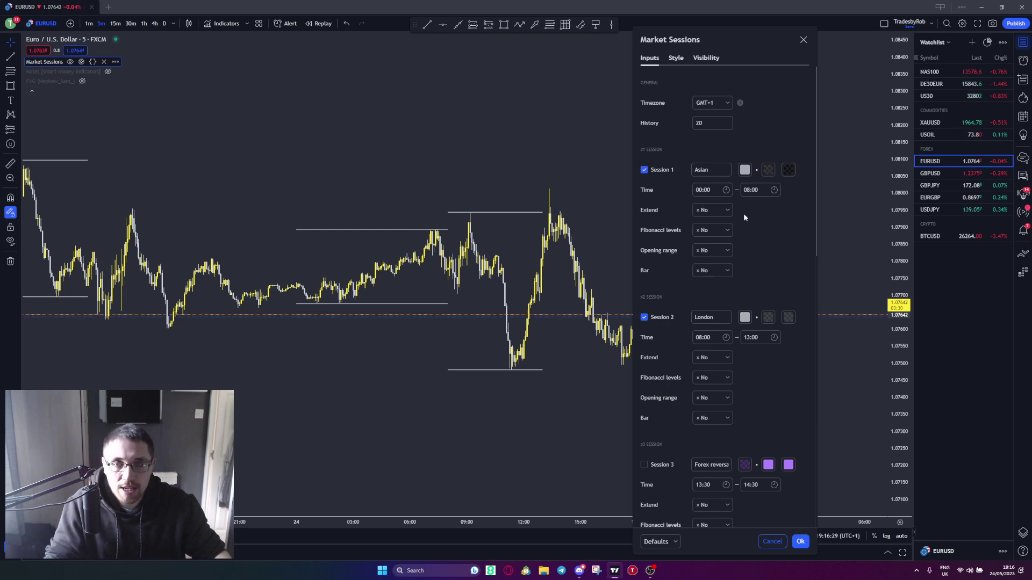
# Set the London session's end time to 14:30 in the Market Sessions settings.
pyautogui.scroll(-2, 753, 265)
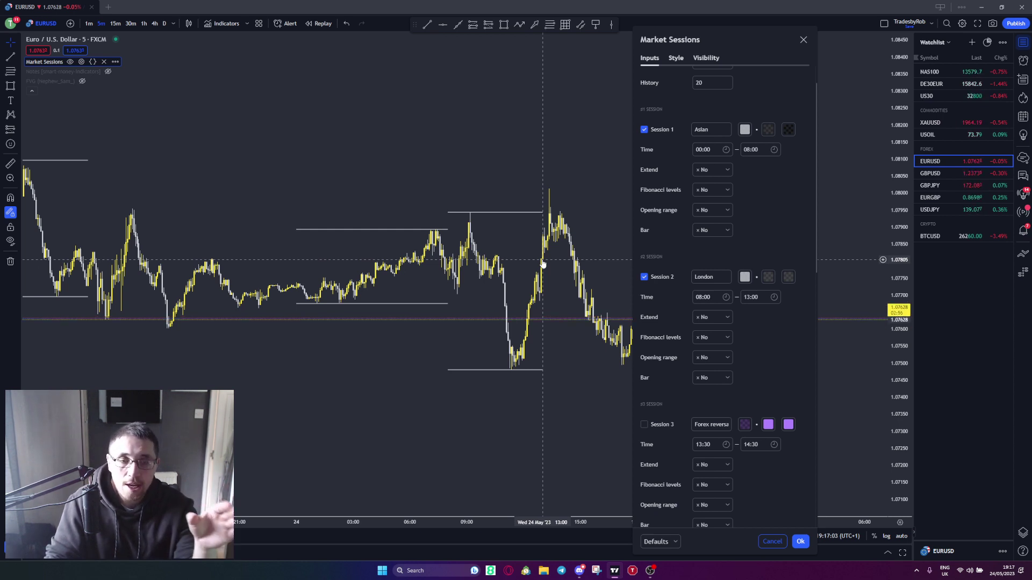
pyautogui.click(746, 298)
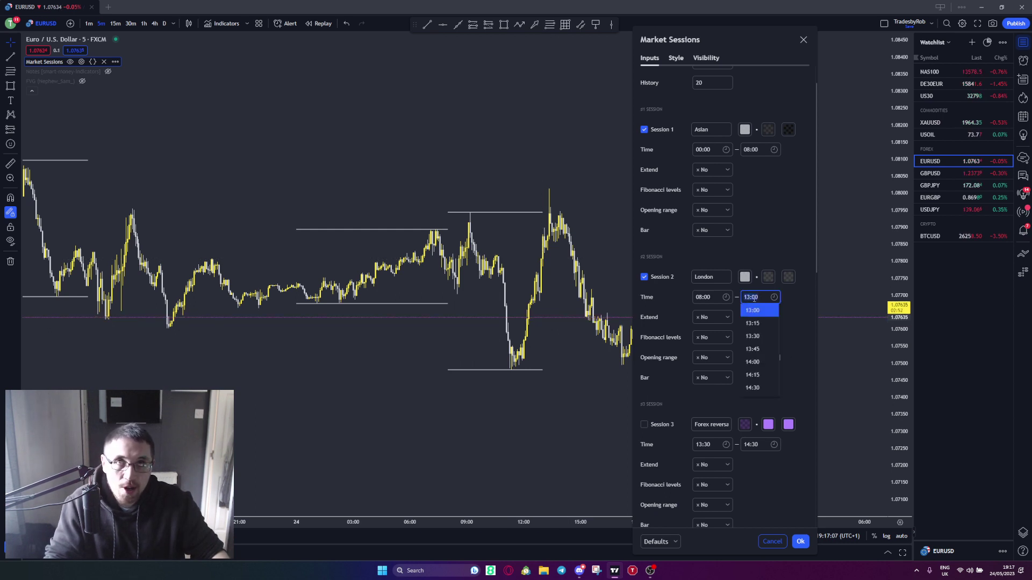
pyautogui.click(753, 387)
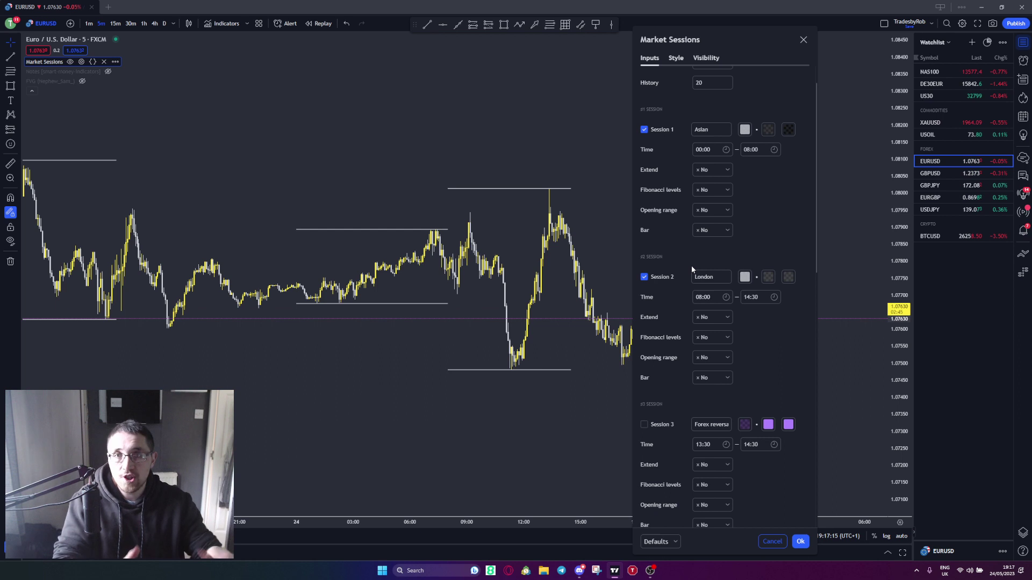
# Set the London session's end time to 13:00 and apply the Market Sessions settings.
pyautogui.click(752, 299)
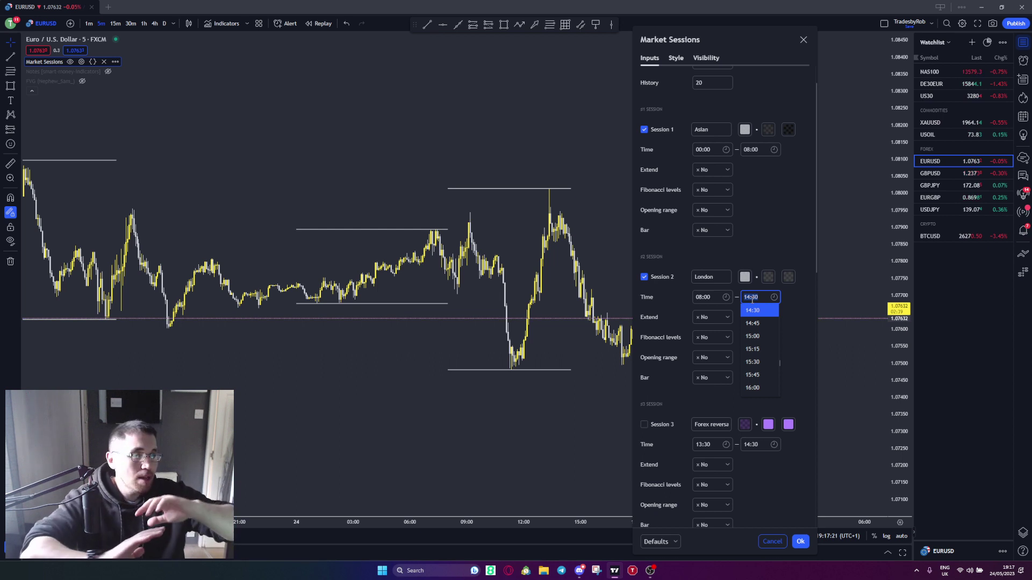
pyautogui.scroll(1, 763, 328)
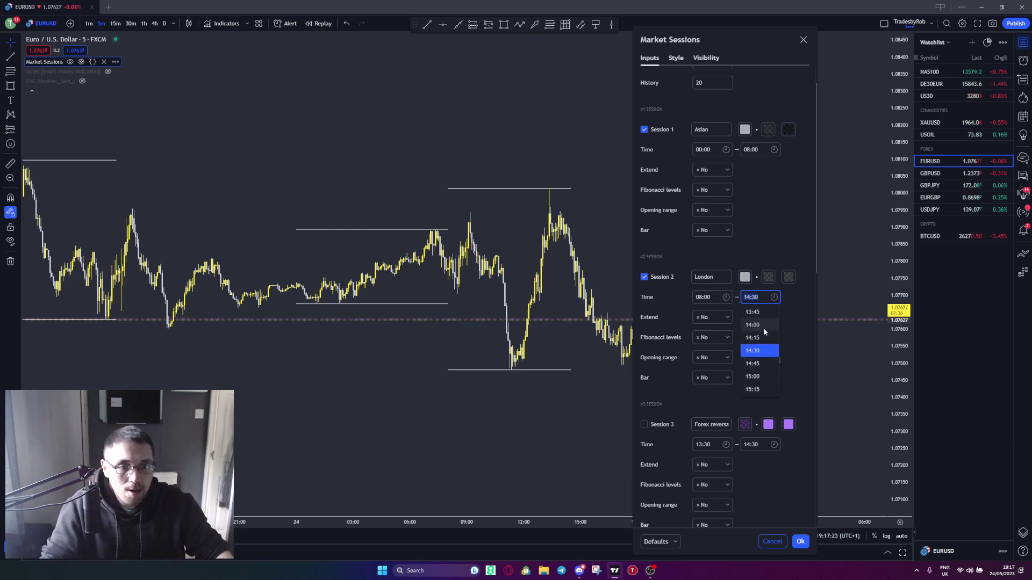
pyautogui.click(753, 314)
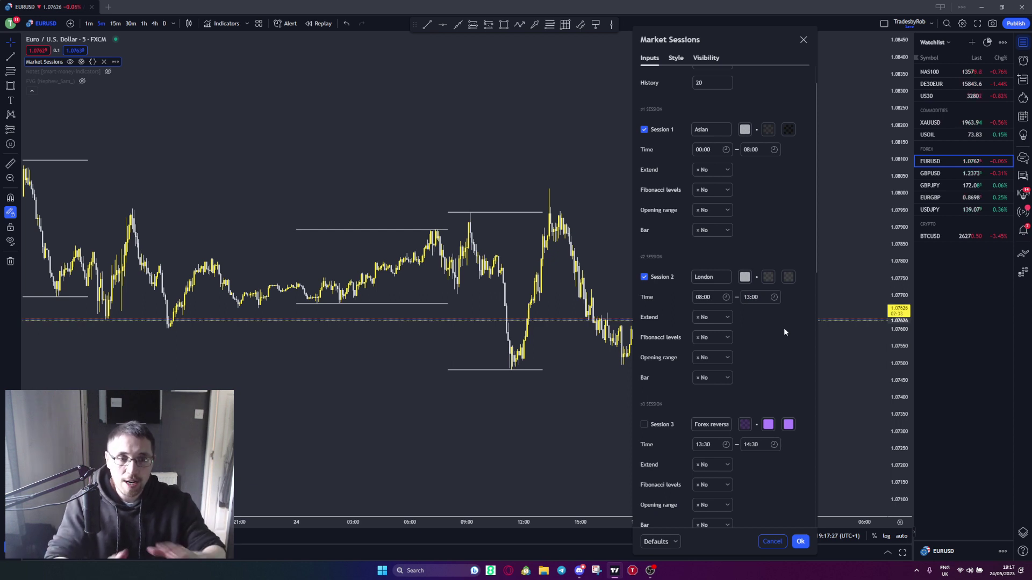
pyautogui.click(799, 543)
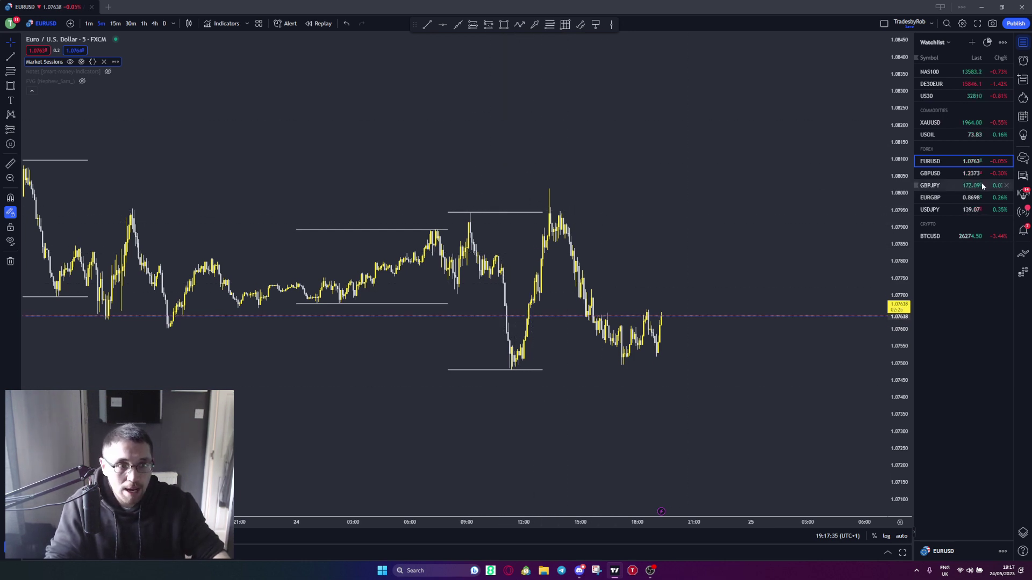
pyautogui.click(208, 27)
pyautogui.click(670, 179)
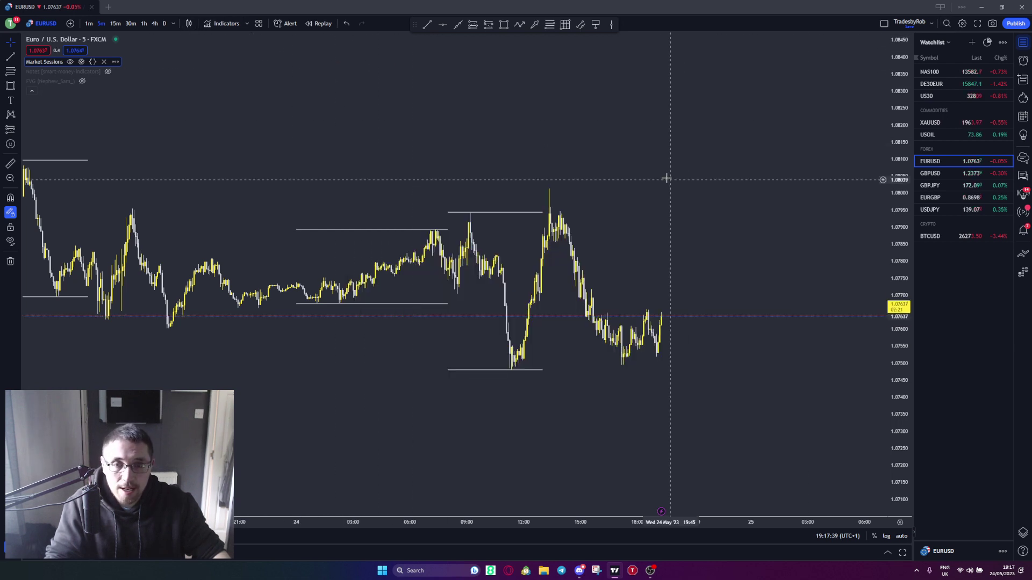
# Set the Market Sessions London end time to 14:30 and examine the resulting range on the previous day's price action.
pyautogui.click(80, 62)
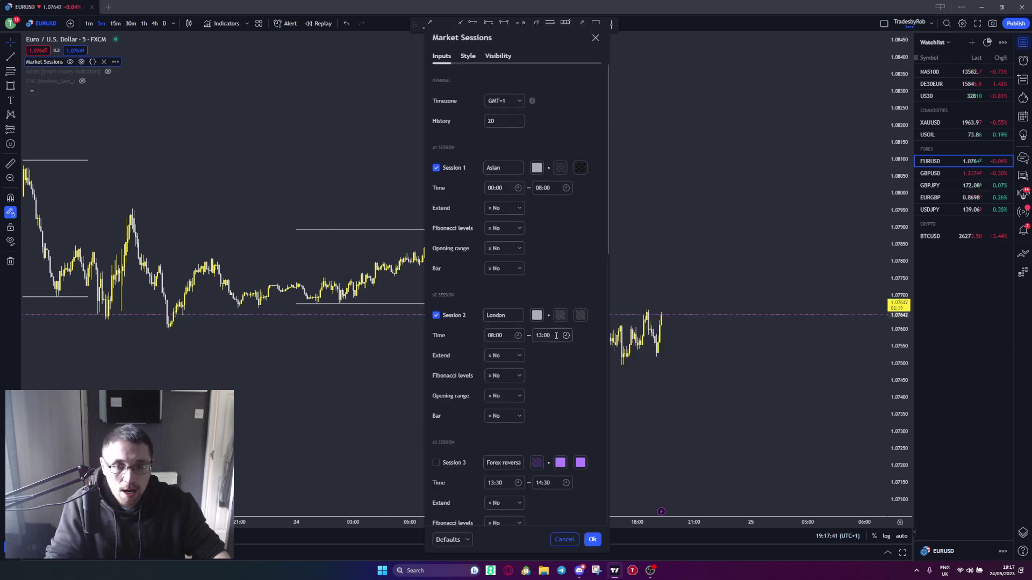
pyautogui.click(556, 336)
pyautogui.click(549, 428)
pyautogui.moveTo(536, 41); pyautogui.dragTo(851, 58)
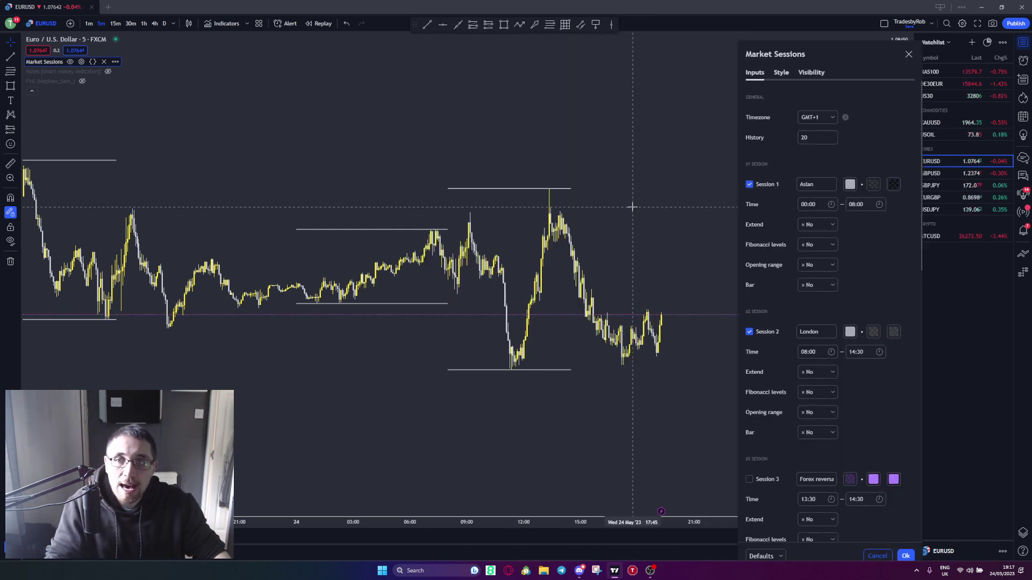
pyautogui.scroll(-2, 633, 207)
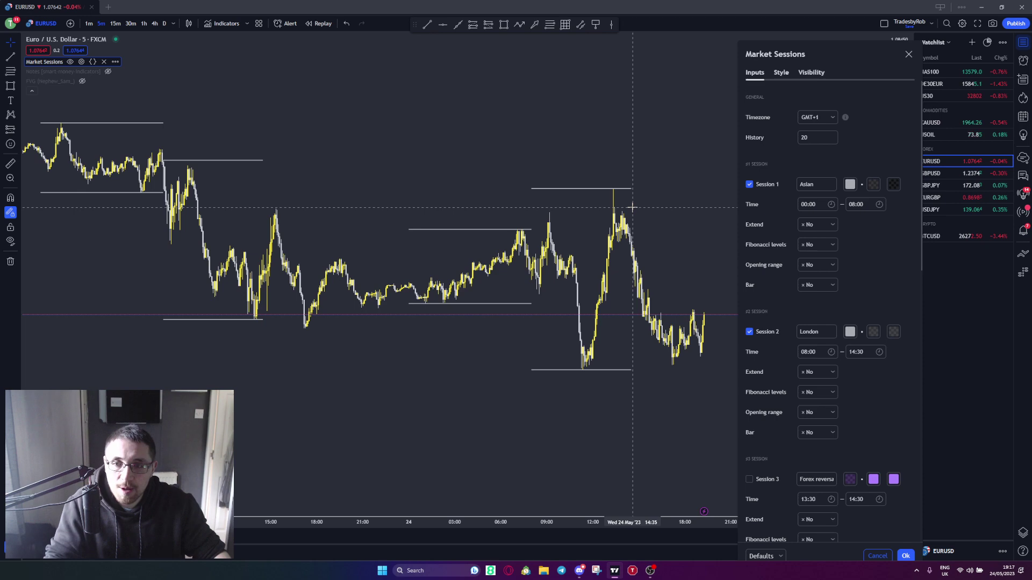
pyautogui.click(263, 363)
pyautogui.moveTo(263, 363); pyautogui.dragTo(580, 371)
pyautogui.scroll(6, 580, 372)
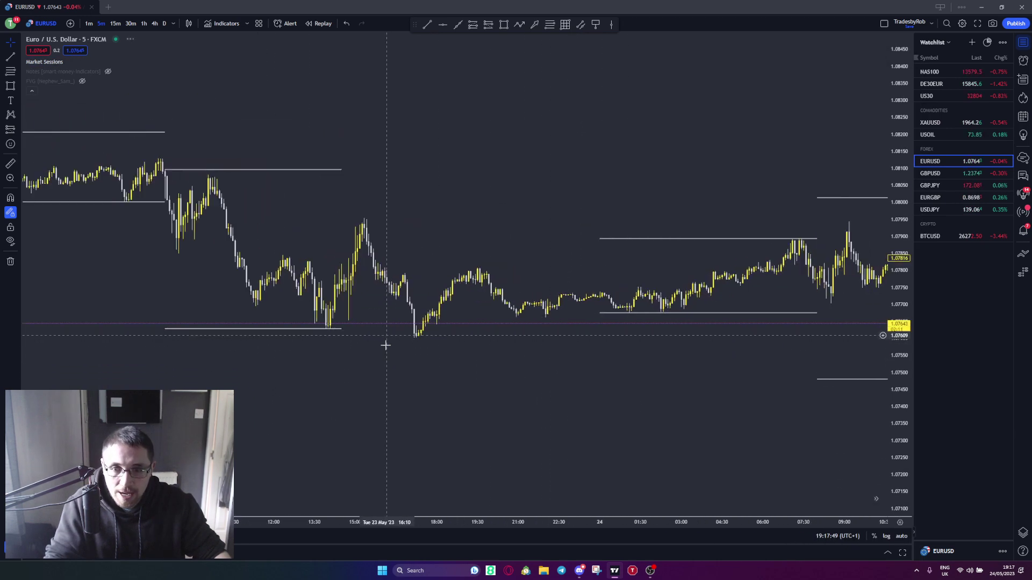
pyautogui.moveTo(342, 346); pyautogui.dragTo(420, 347)
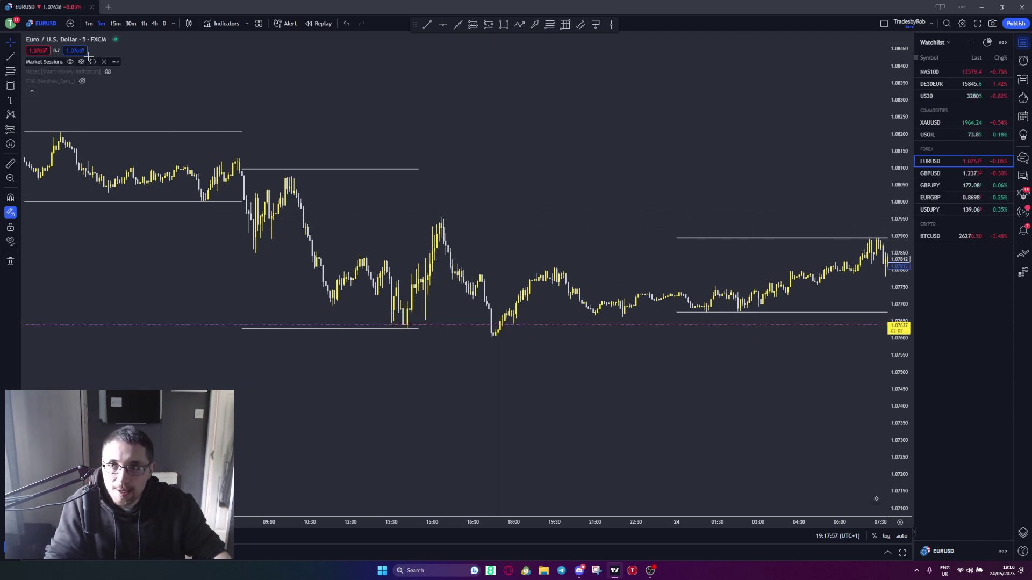
# Reopen the Market Sessions settings, set the London session's end time back to 13:00 and apply the change.
pyautogui.click(81, 62)
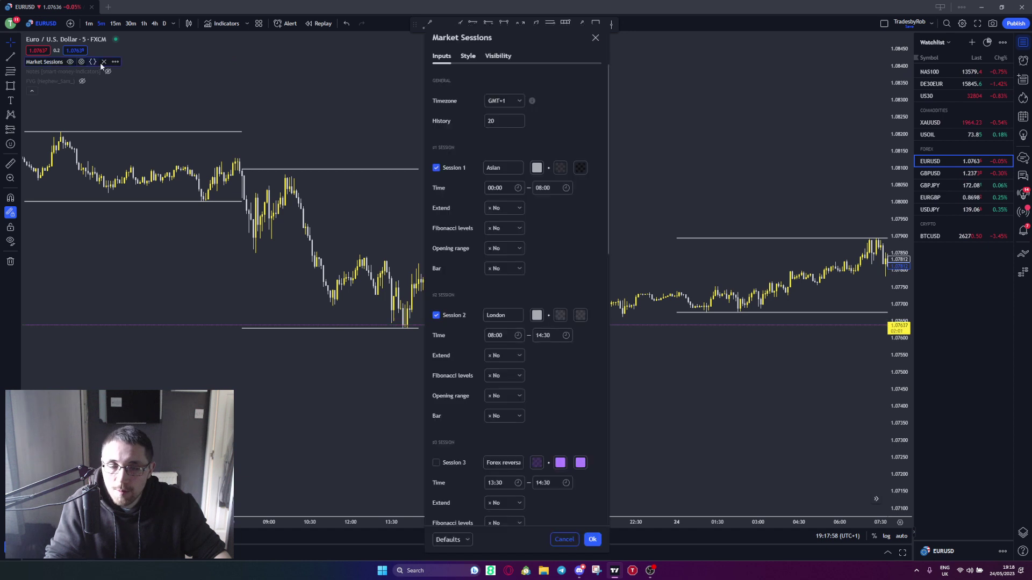
pyautogui.click(554, 482)
pyautogui.click(546, 335)
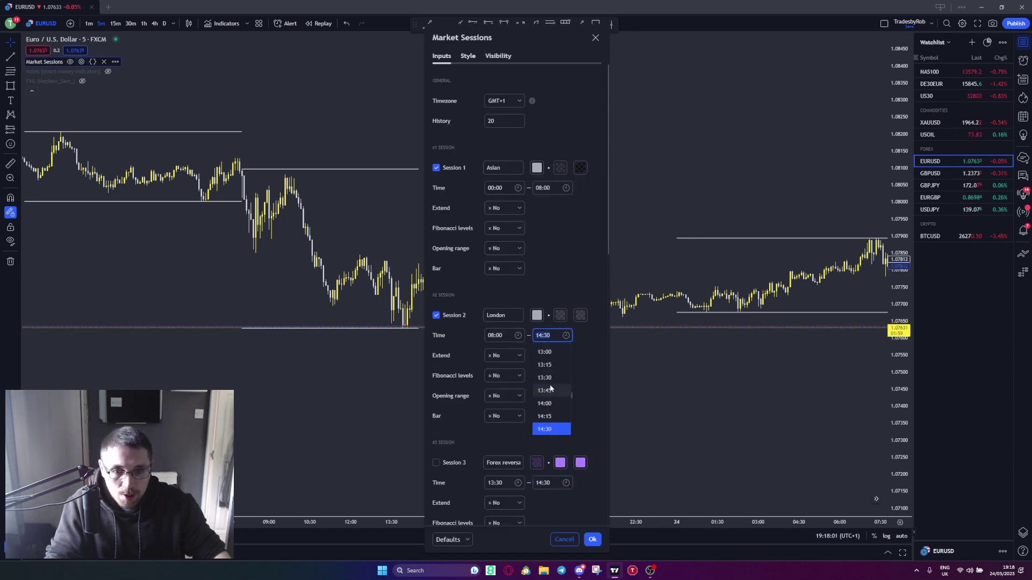
pyautogui.click(546, 354)
pyautogui.click(592, 539)
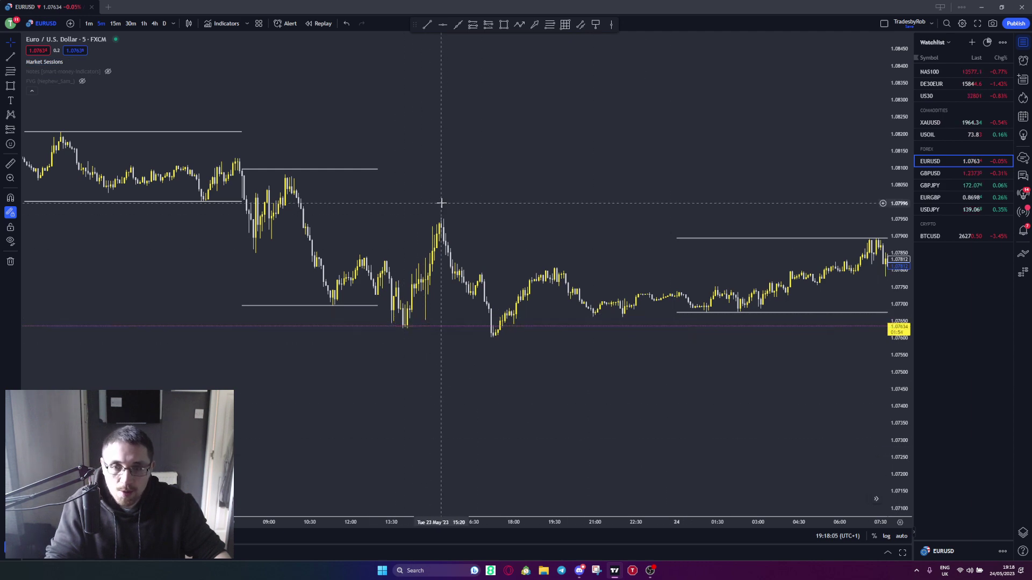
pyautogui.moveTo(664, 210); pyautogui.dragTo(333, 214)
pyautogui.moveTo(546, 166); pyautogui.dragTo(328, 145)
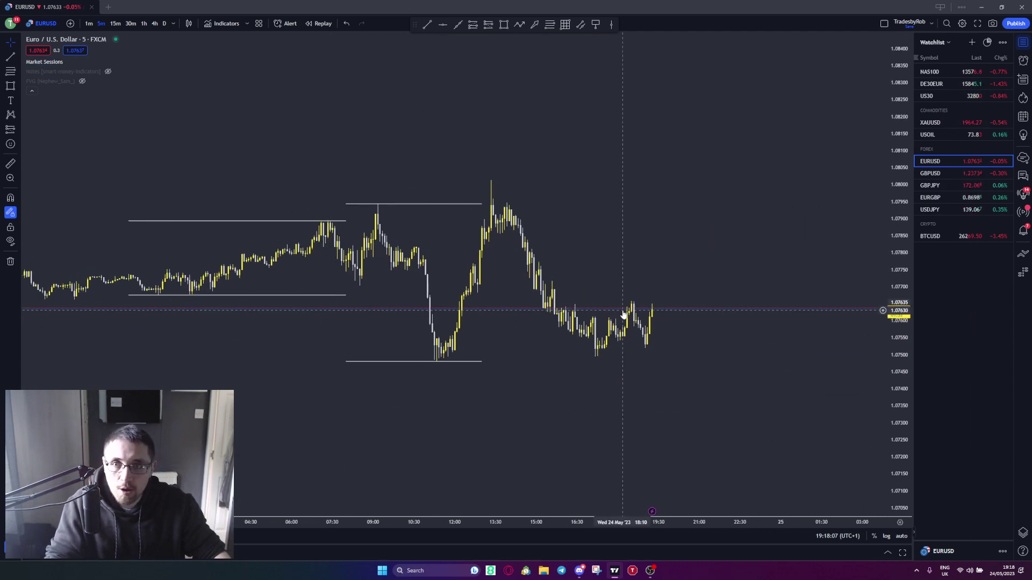
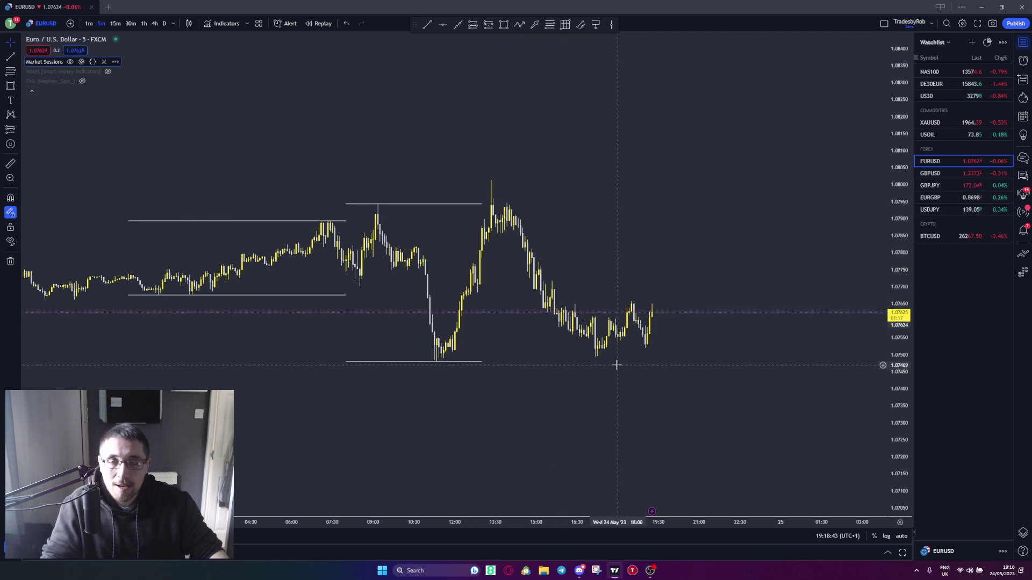
# Examine how price behaves around the Asian and London session highs and lows from 24 May back to 22 May.
pyautogui.moveTo(244, 354); pyautogui.dragTo(377, 239)
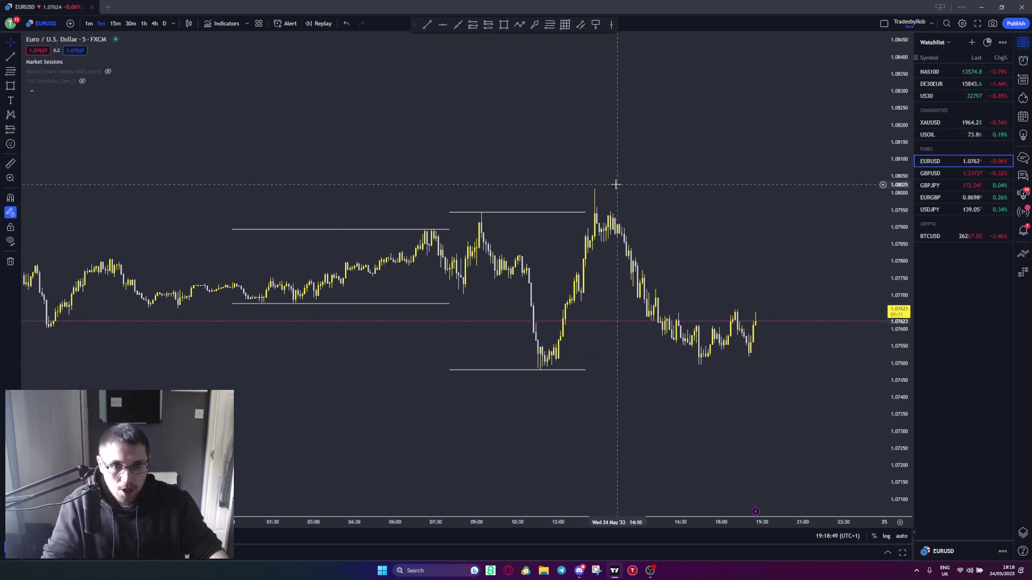
pyautogui.moveTo(172, 382); pyautogui.dragTo(629, 371)
pyautogui.moveTo(414, 359); pyautogui.dragTo(586, 405)
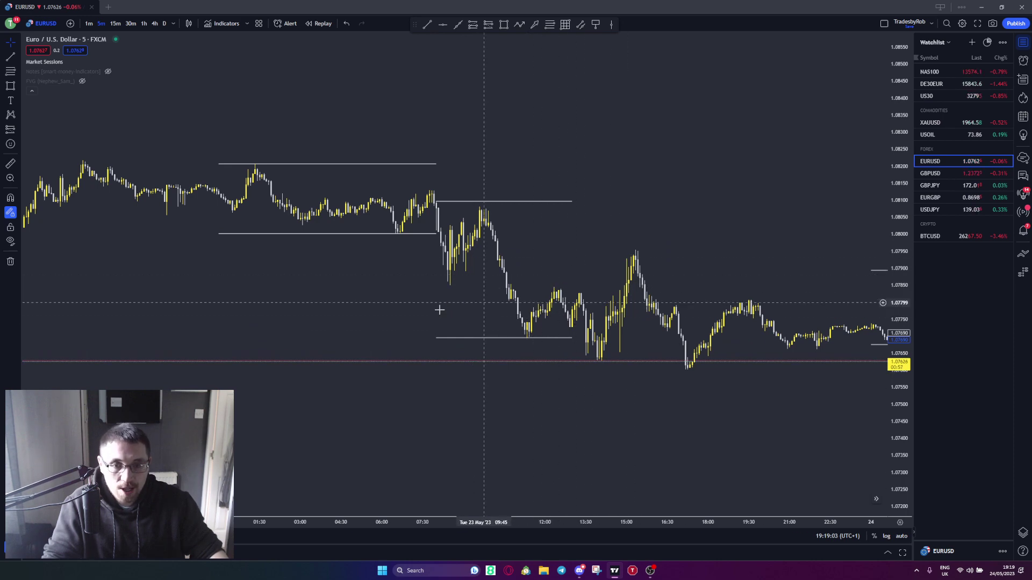
pyautogui.hscroll(-10, 534, 341)
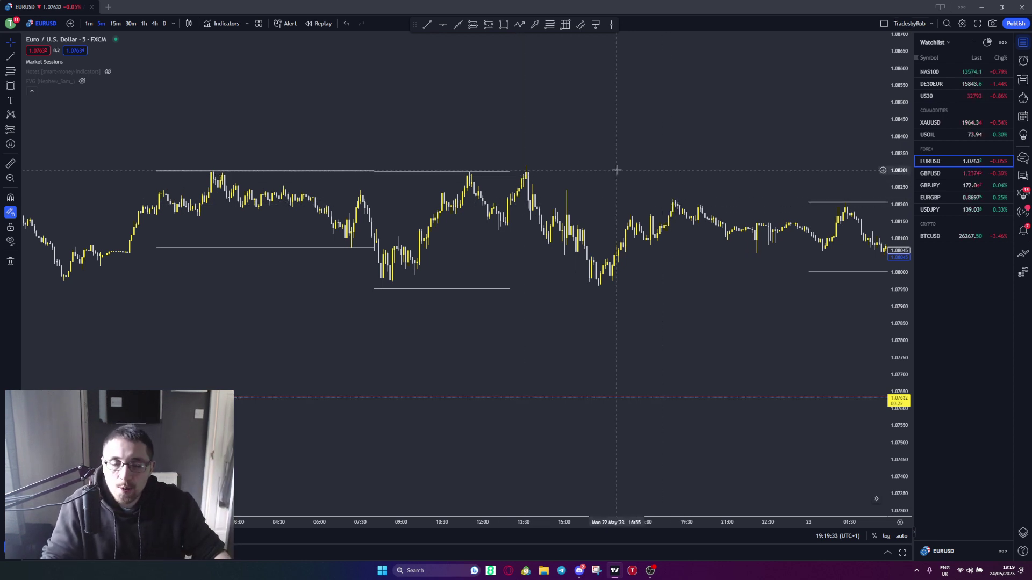
# Switch the chart to the 15-minute timeframe and examine the marked session ranges from 18 to 24 May.
pyautogui.click(116, 24)
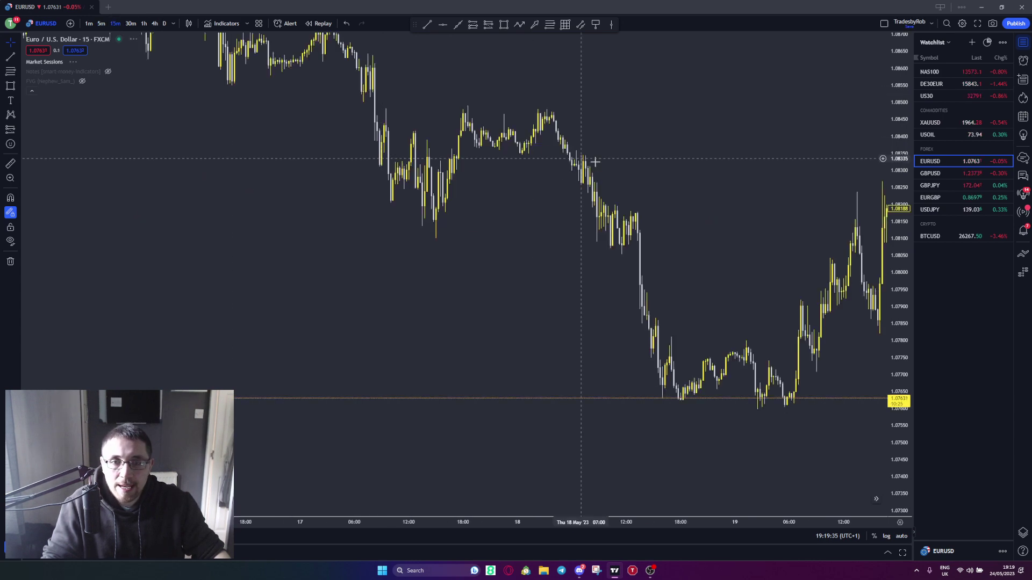
pyautogui.hscroll(10, 616, 243)
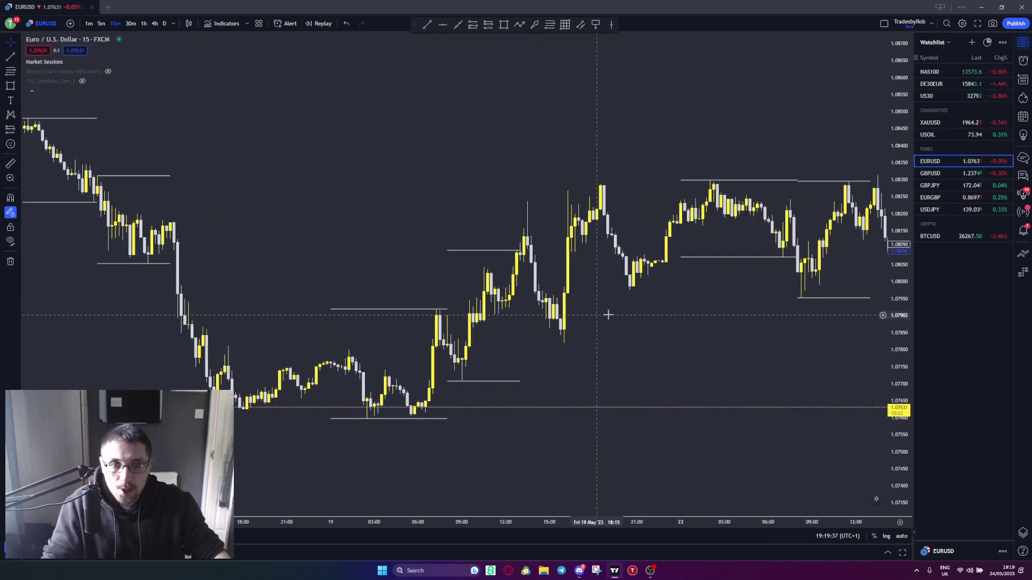
pyautogui.hscroll(10, 526, 298)
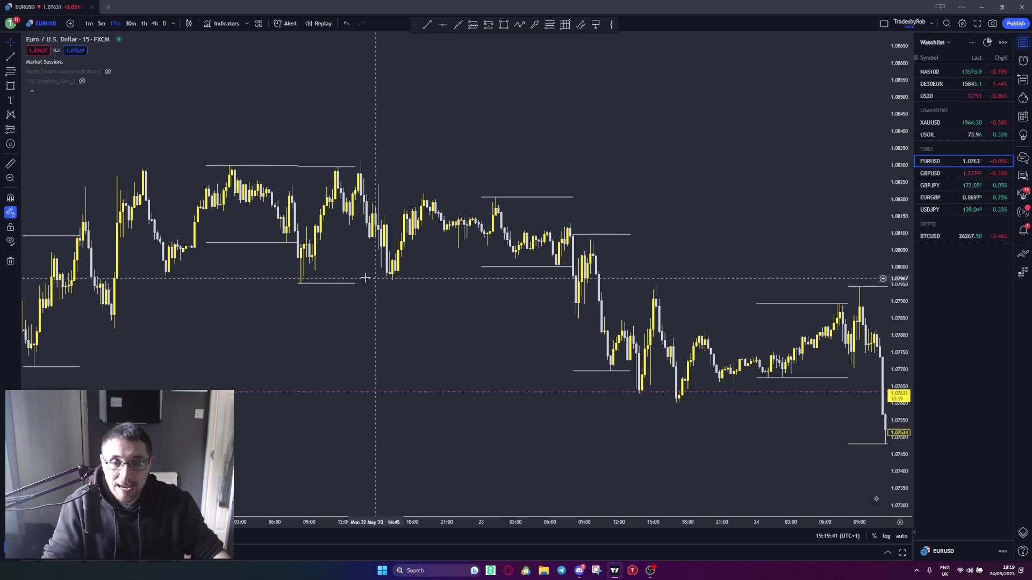
pyautogui.hscroll(-3, 479, 258)
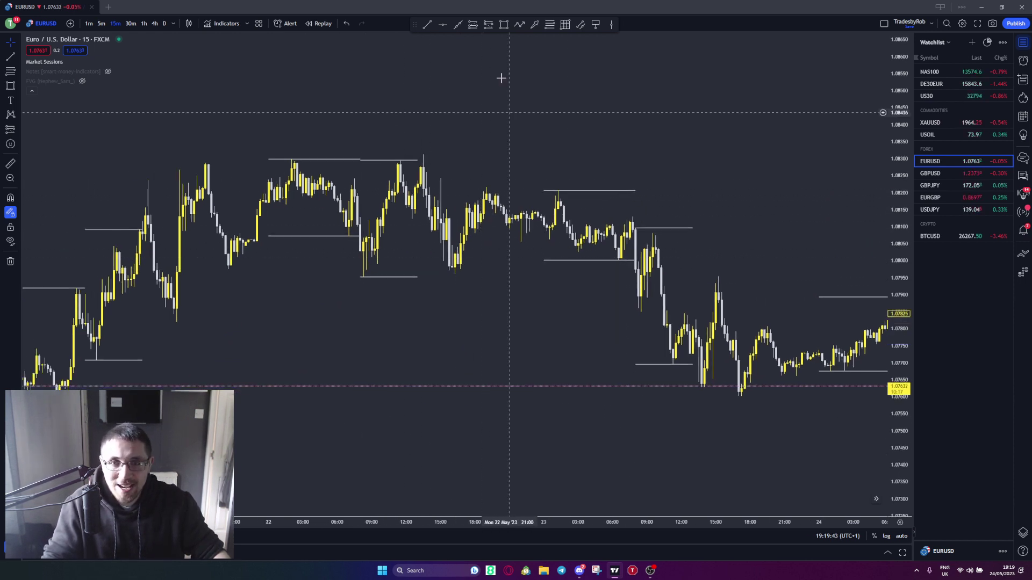
# Return to the 5-minute timeframe and examine the session ranges and liquidity sweeps between 18 and 24 May.
pyautogui.click(101, 23)
pyautogui.scroll(-5, 486, 223)
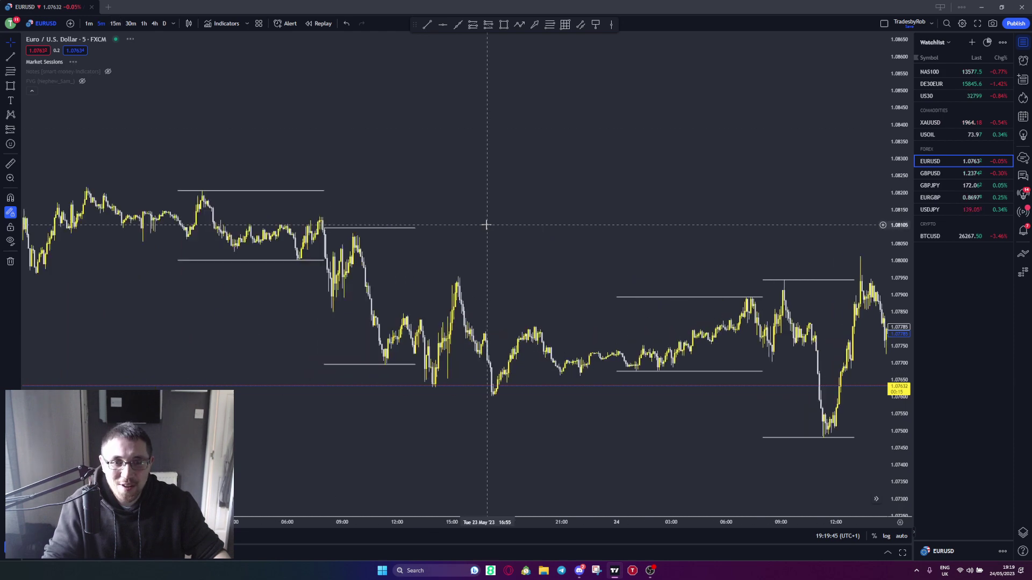
pyautogui.scroll(-3, 642, 297)
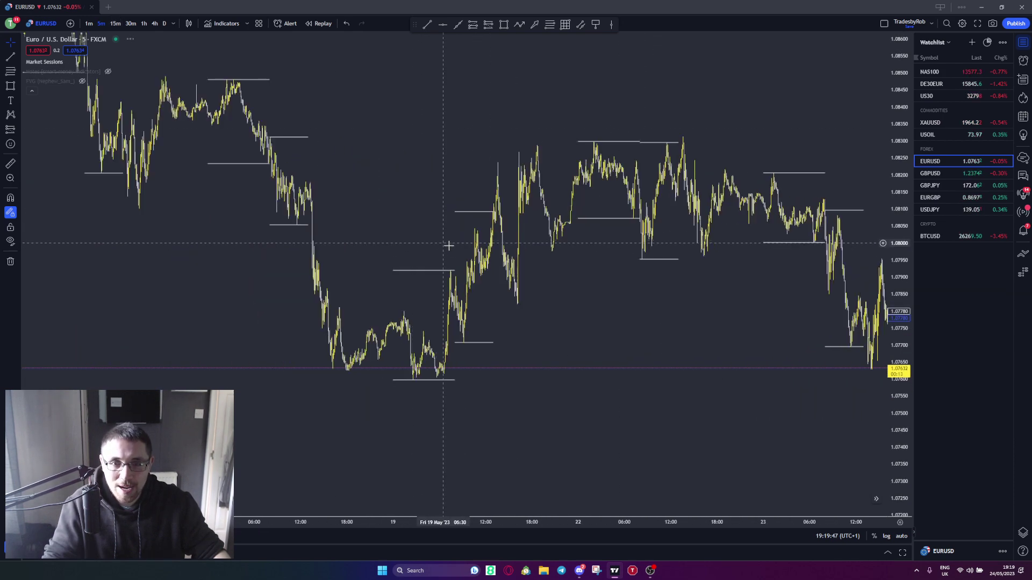
pyautogui.moveTo(895, 155); pyautogui.dragTo(895, 245)
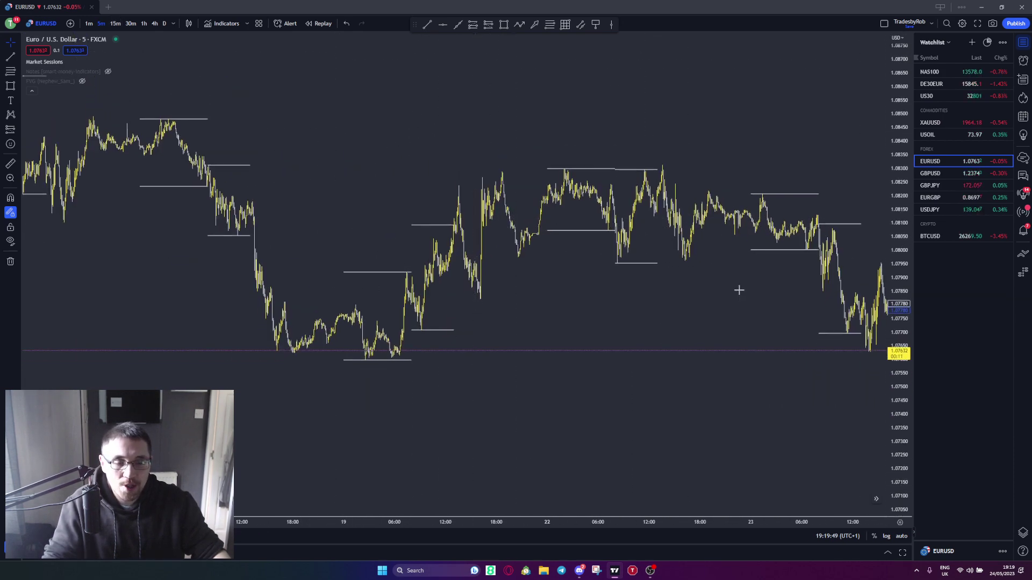
pyautogui.moveTo(475, 333); pyautogui.dragTo(378, 335)
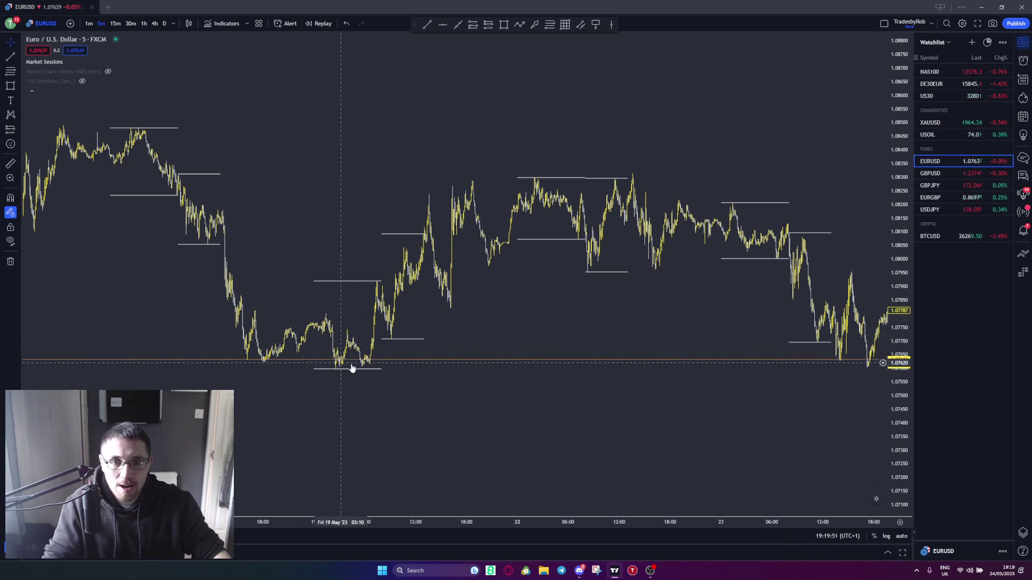
pyautogui.hscroll(3, 468, 251)
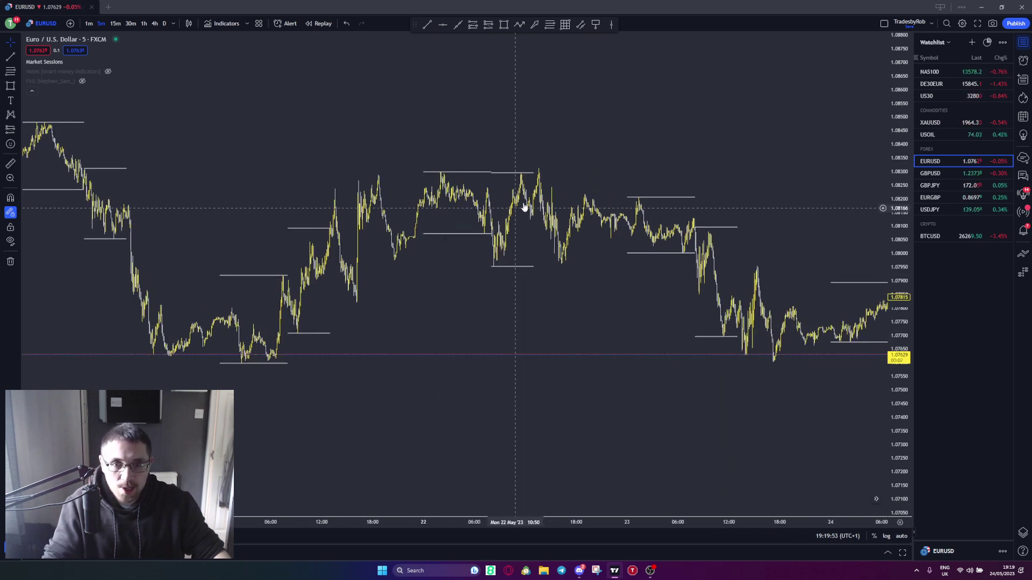
pyautogui.scroll(3, 516, 204)
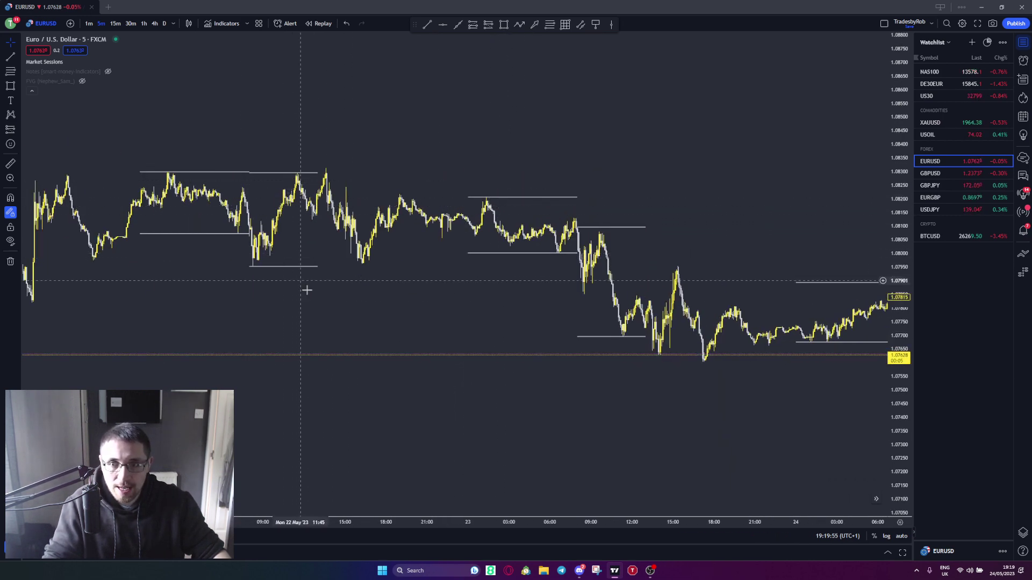
pyautogui.moveTo(309, 290); pyautogui.dragTo(436, 283)
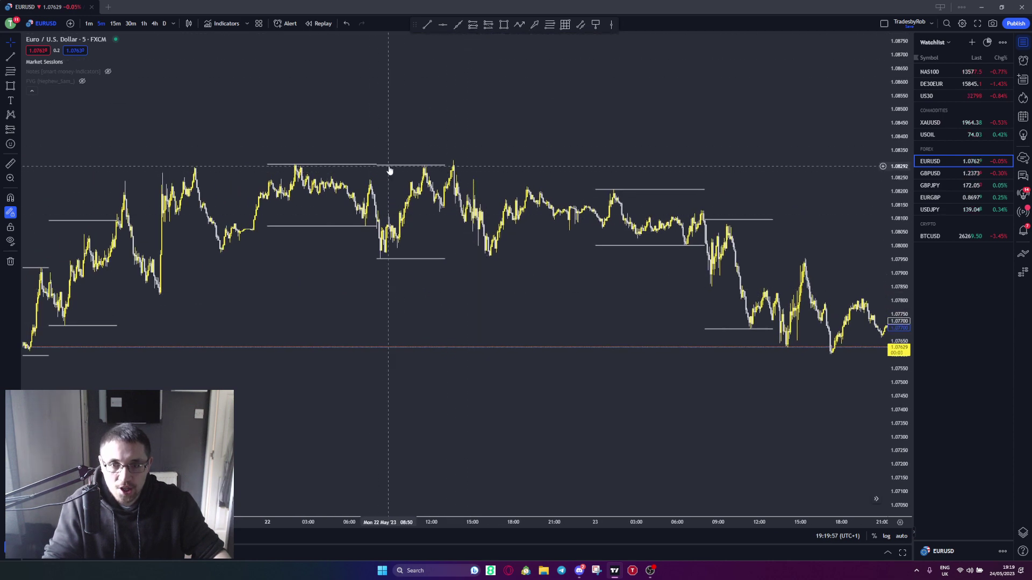
# Place a short position after the 22 May London high sweep, with entry about 1.08208 and stop about 1.08323.
pyautogui.click(487, 26)
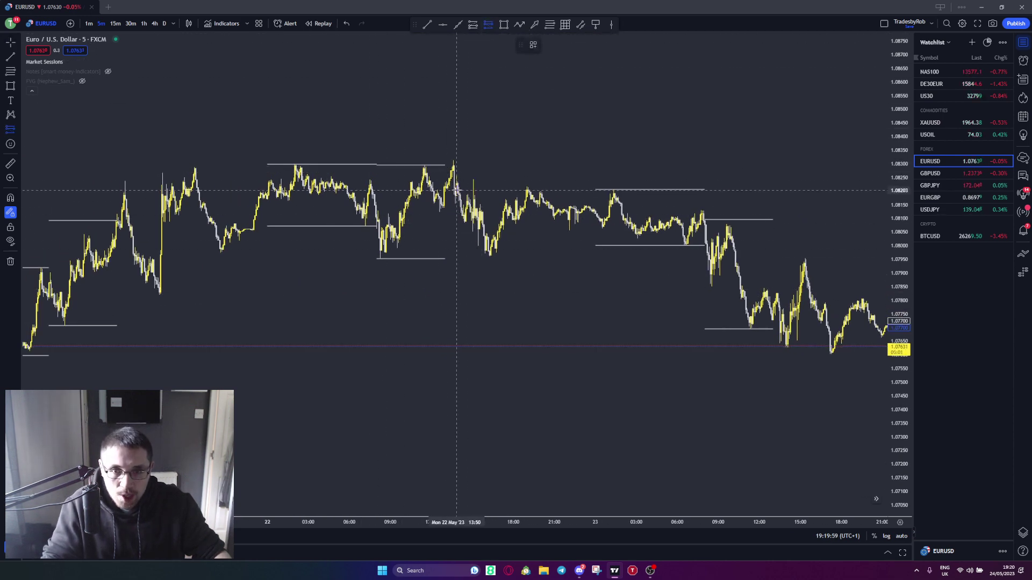
pyautogui.click(456, 190)
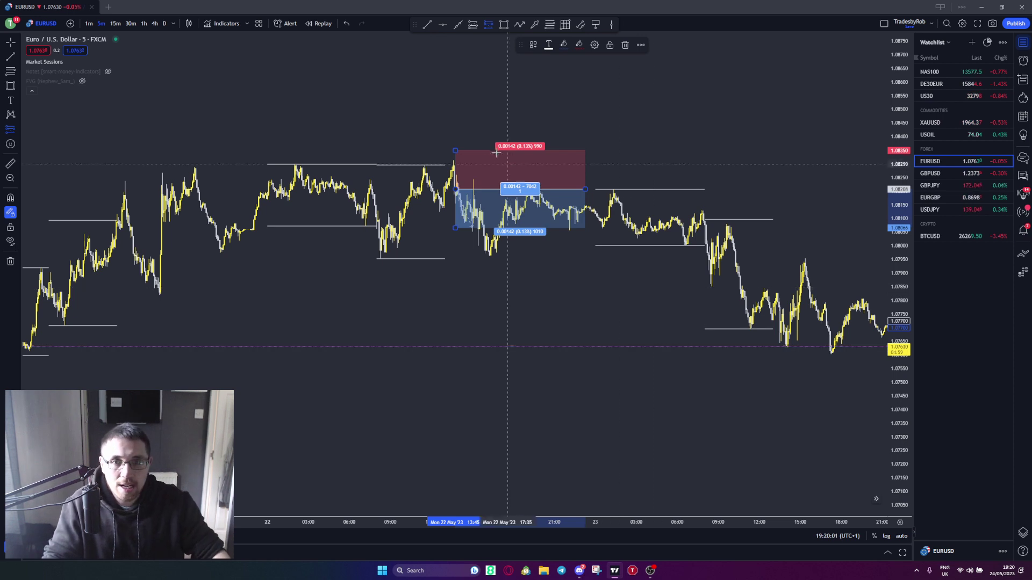
pyautogui.click(469, 130)
pyautogui.moveTo(455, 150); pyautogui.dragTo(456, 158)
# Extend the short position to about midday on 23 May and set its target to about 1.07684.
pyautogui.scroll(-2, 492, 246)
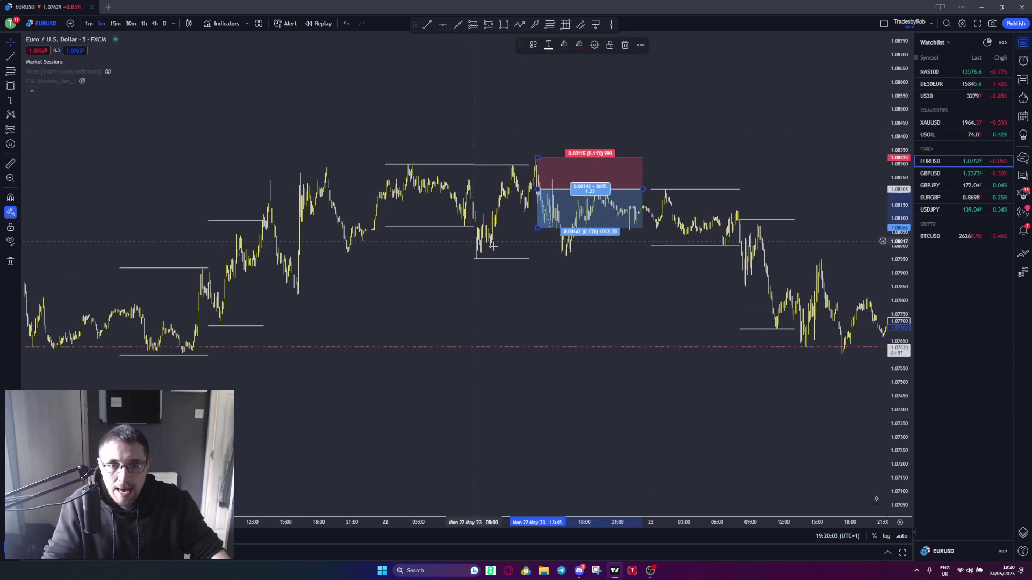
pyautogui.scroll(-1, 492, 246)
pyautogui.moveTo(573, 235); pyautogui.dragTo(566, 347)
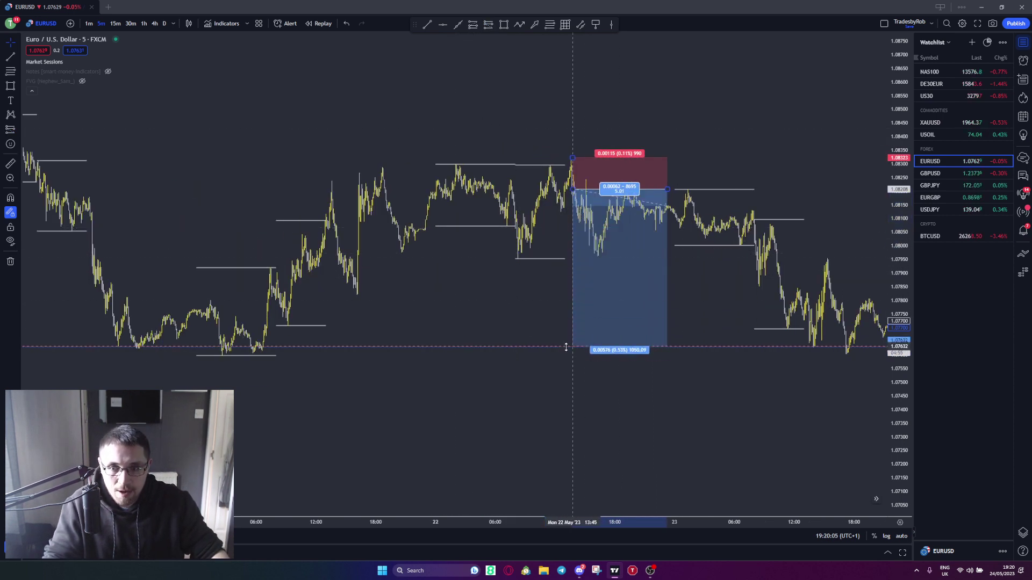
pyautogui.moveTo(581, 394); pyautogui.dragTo(410, 390)
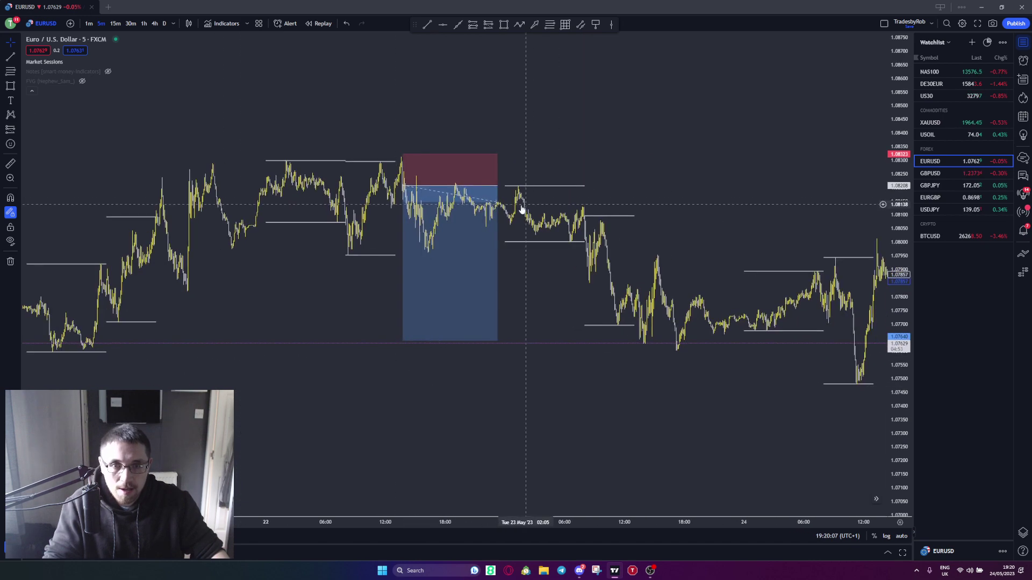
pyautogui.moveTo(498, 187); pyautogui.dragTo(629, 186)
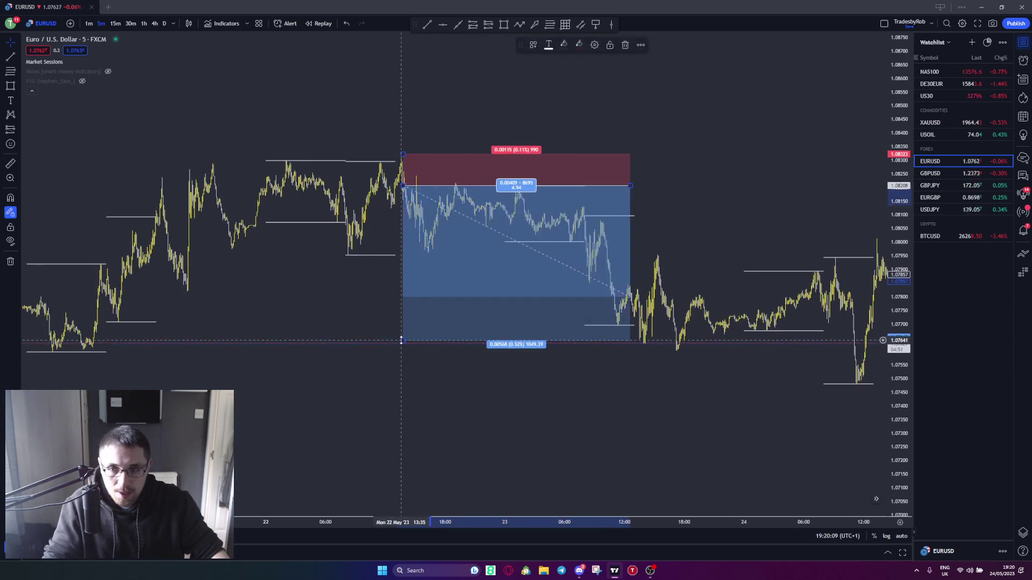
pyautogui.moveTo(400, 341); pyautogui.dragTo(407, 328)
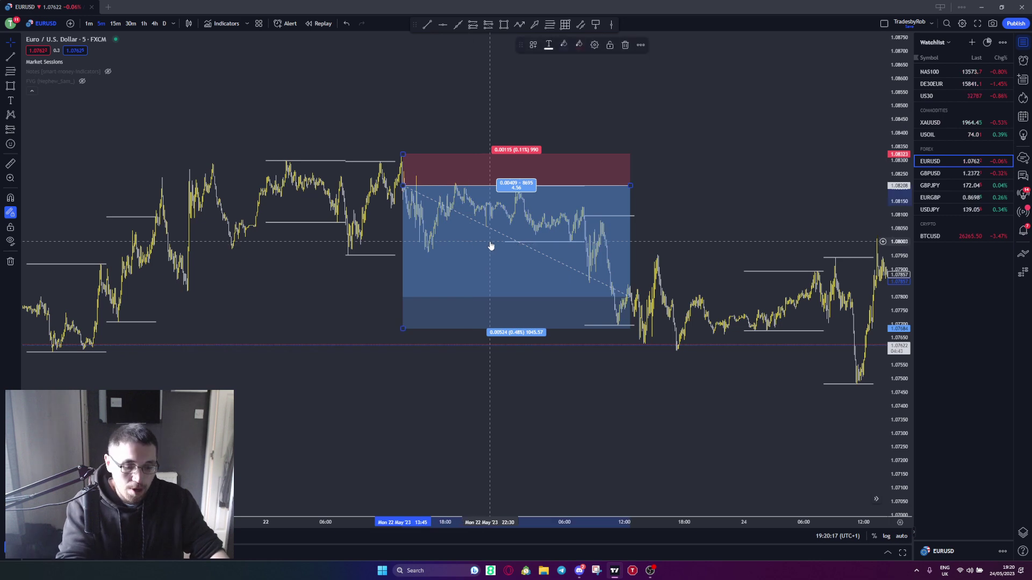
# Delete the short position and return to the latest price action on 24 May.
pyautogui.press('Delete')
pyautogui.moveTo(717, 174); pyautogui.dragTo(454, 203)
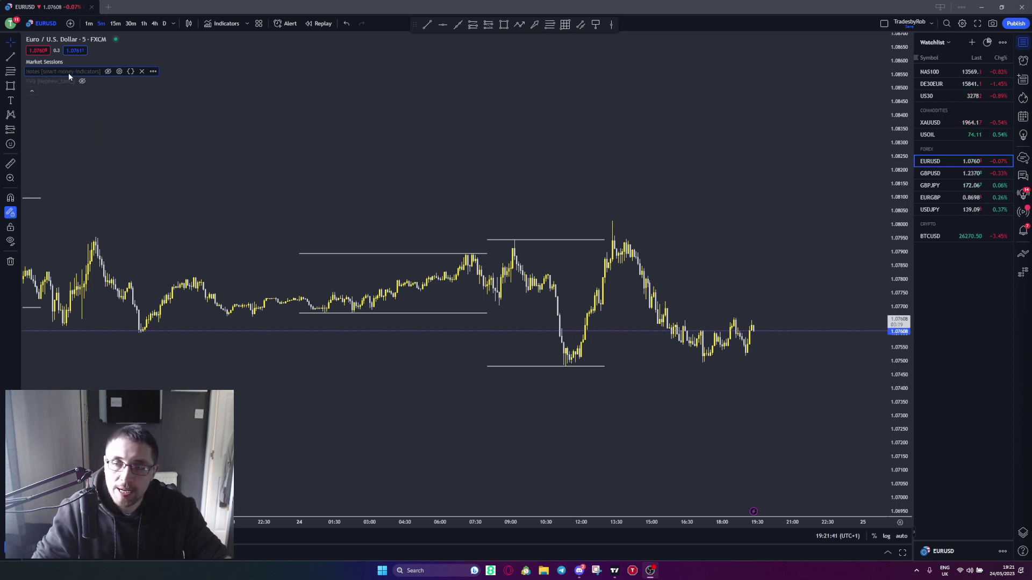
# Show the Notes indicator with the trading rules on the chart.
pyautogui.click(109, 71)
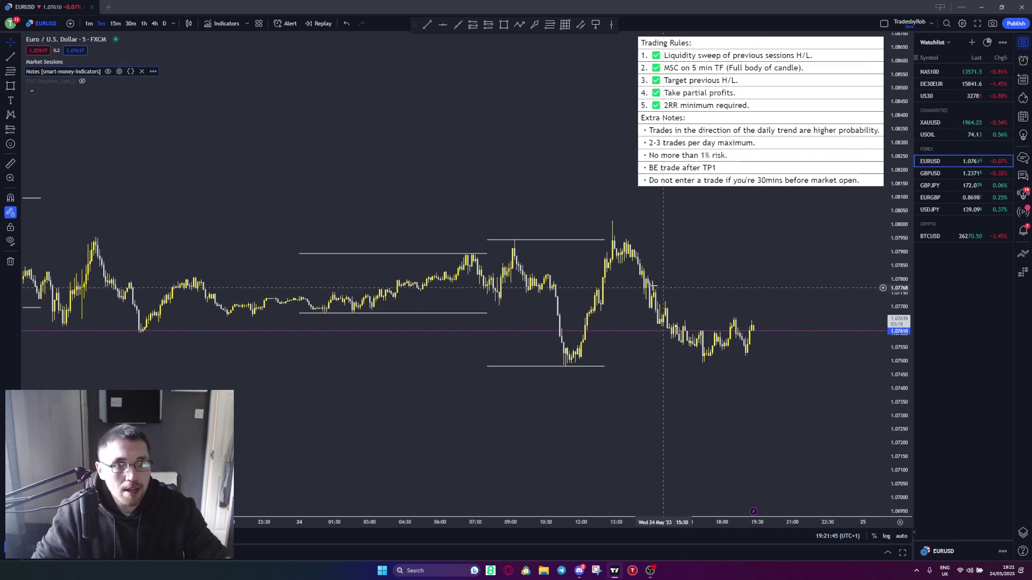
pyautogui.scroll(-1, 580, 250)
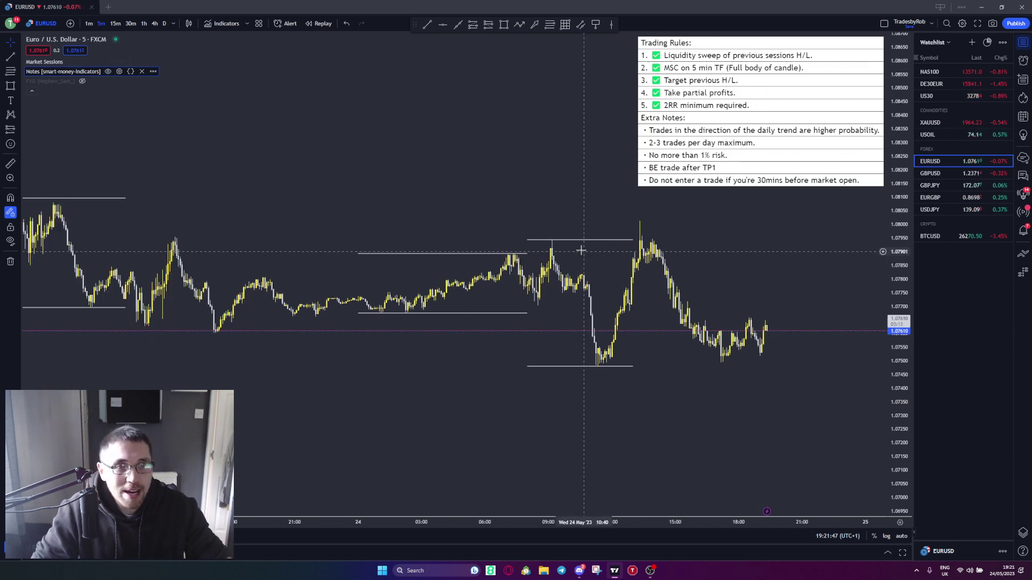
pyautogui.click(108, 71)
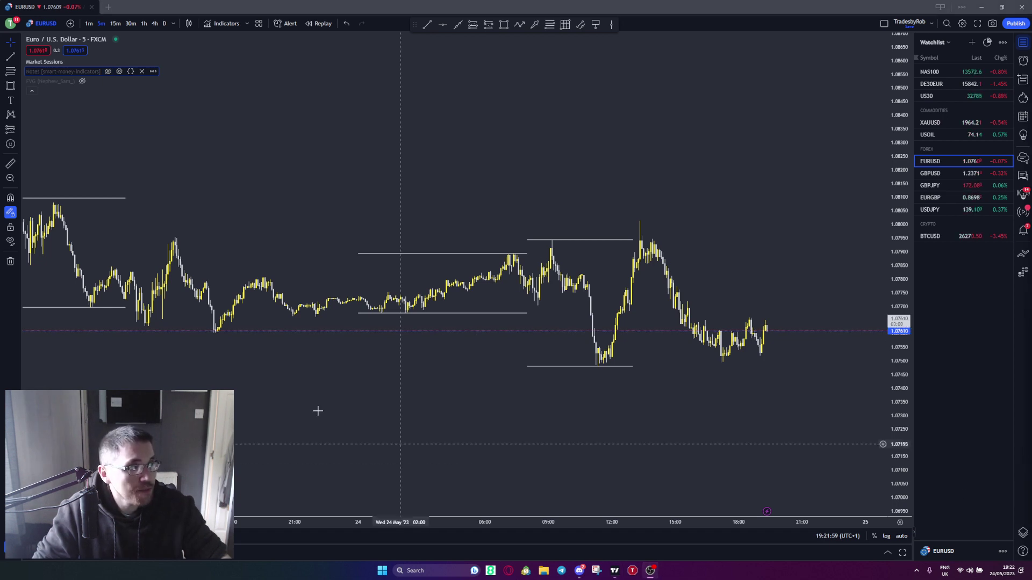
pyautogui.click(108, 71)
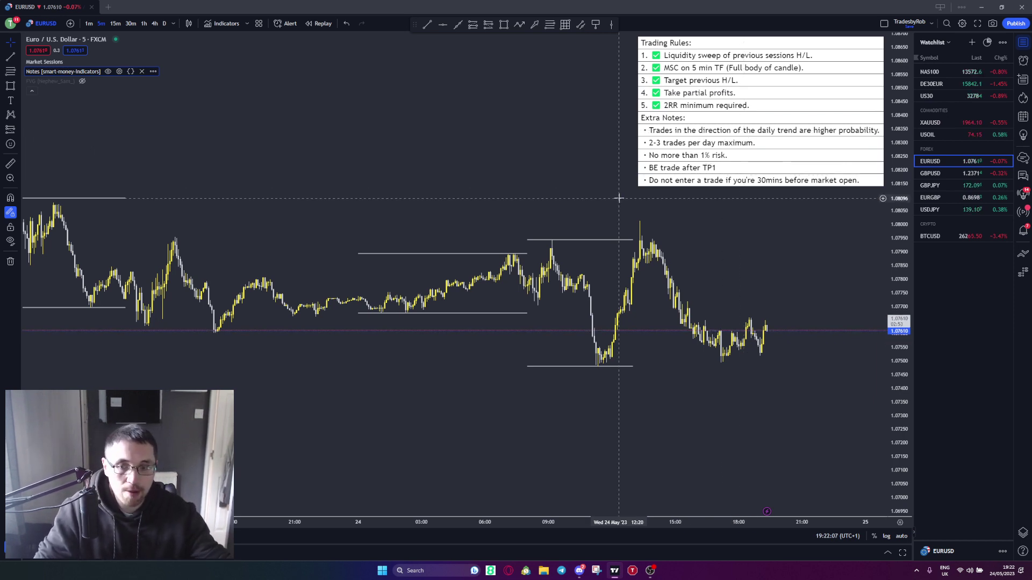
# Compare the trading rules with the session high and low sweeps on 24, 23 and 22 May.
pyautogui.moveTo(494, 145); pyautogui.dragTo(424, 166)
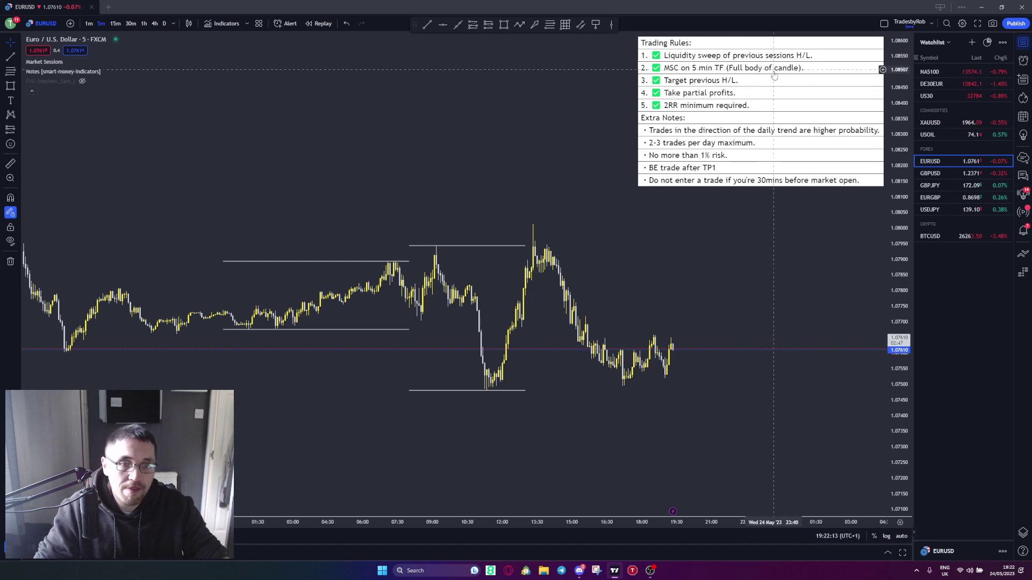
pyautogui.moveTo(400, 398); pyautogui.dragTo(524, 331)
pyautogui.scroll(2, 638, 354)
pyautogui.moveTo(901, 397); pyautogui.dragTo(901, 344)
pyautogui.scroll(1, 733, 400)
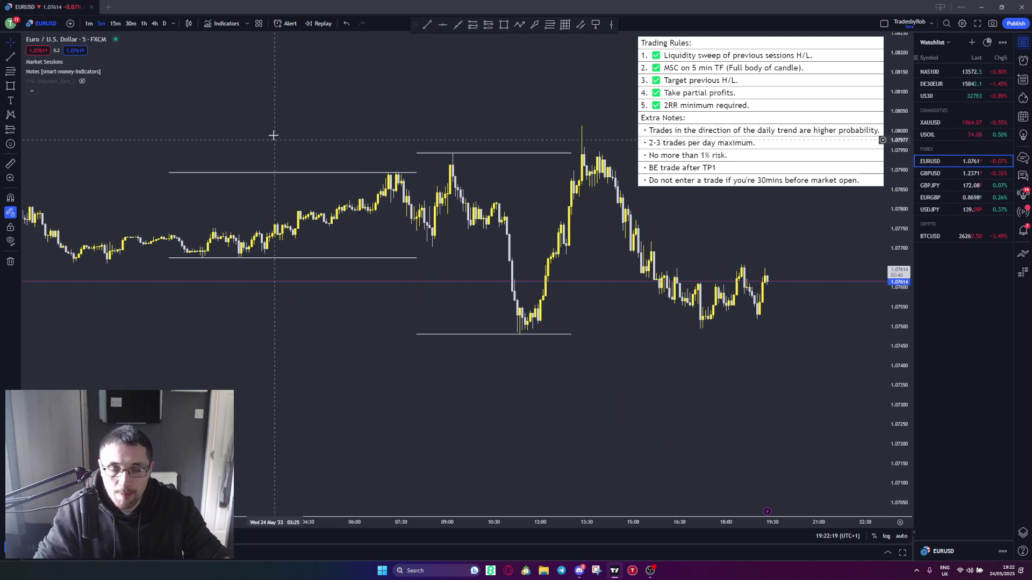
pyautogui.moveTo(384, 276); pyautogui.dragTo(288, 298)
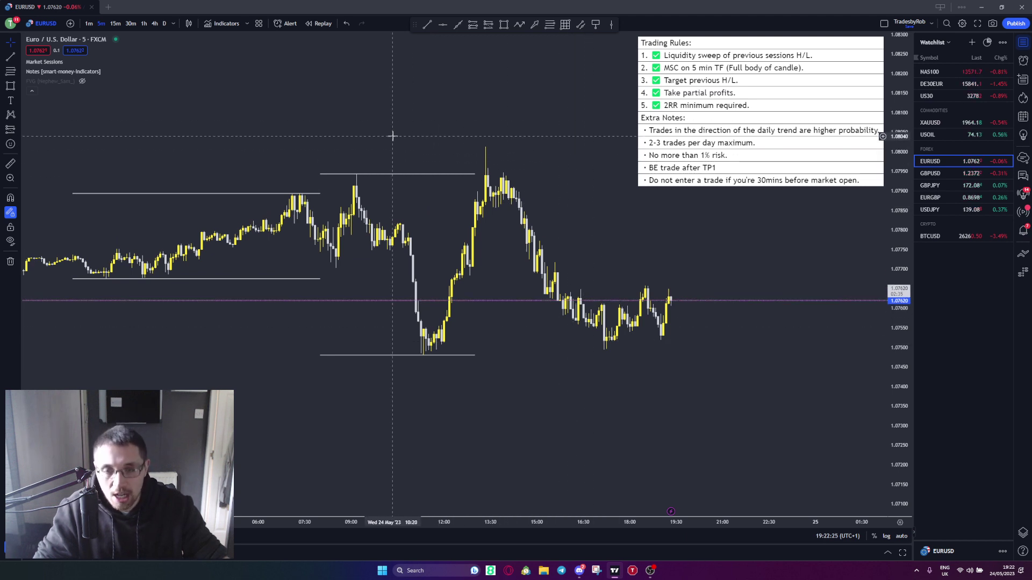
pyautogui.hscroll(-2, 419, 380)
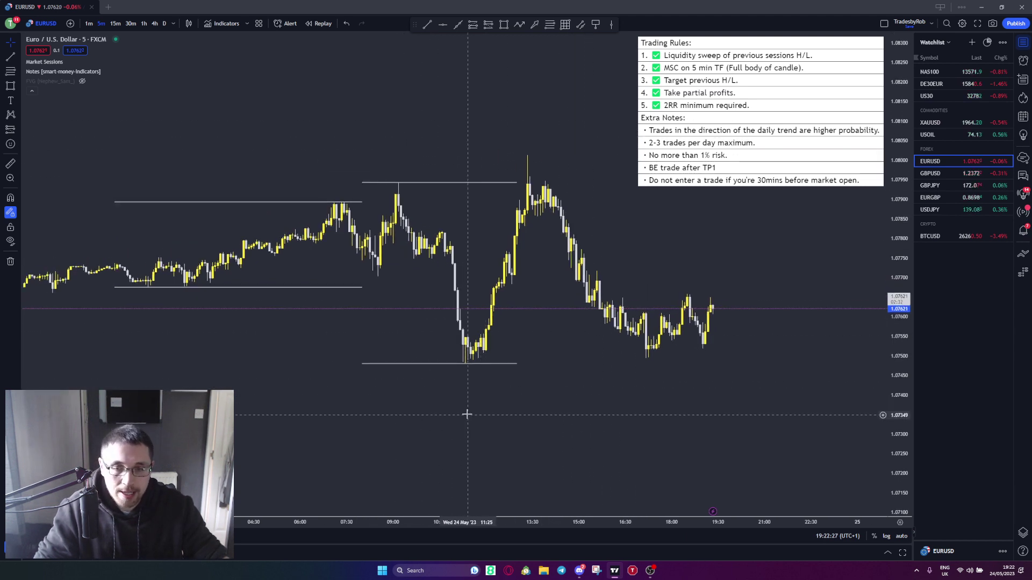
pyautogui.hscroll(-5, 332, 305)
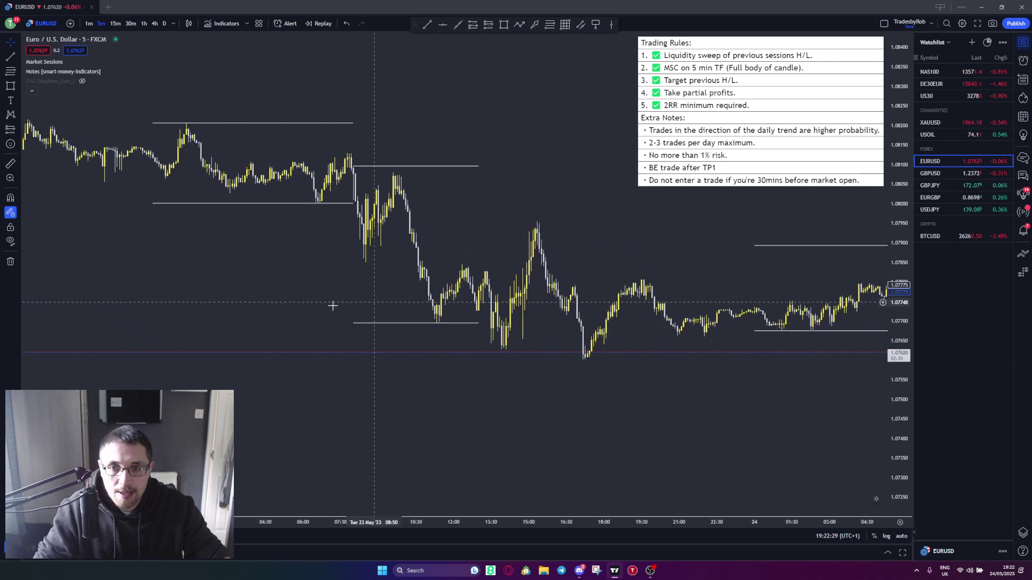
pyautogui.hscroll(-6, 332, 305)
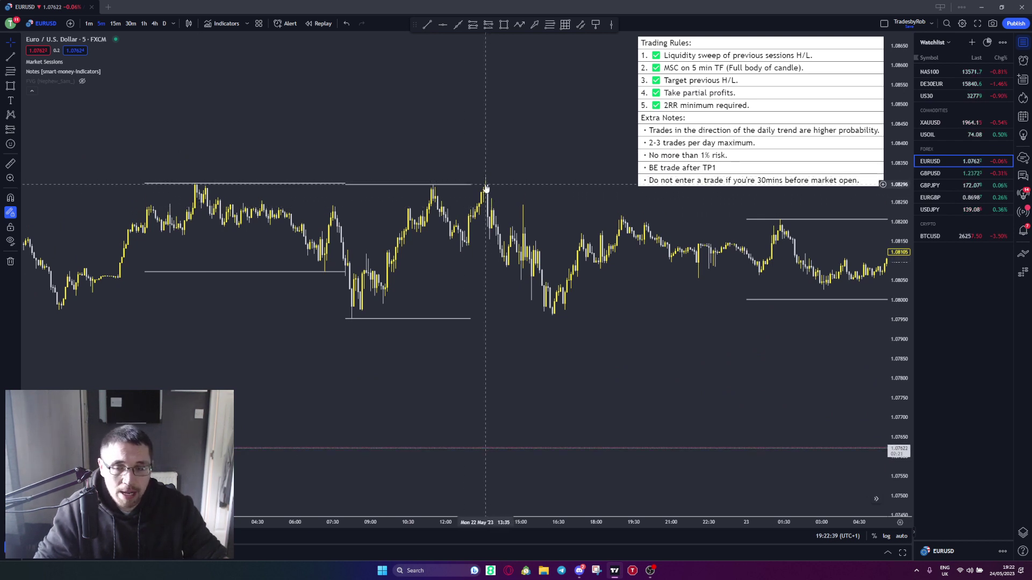
# Draw a rectangle at the price sweep above the 22 May London session high, and remove it again.
pyautogui.moveTo(486, 188); pyautogui.dragTo(514, 196)
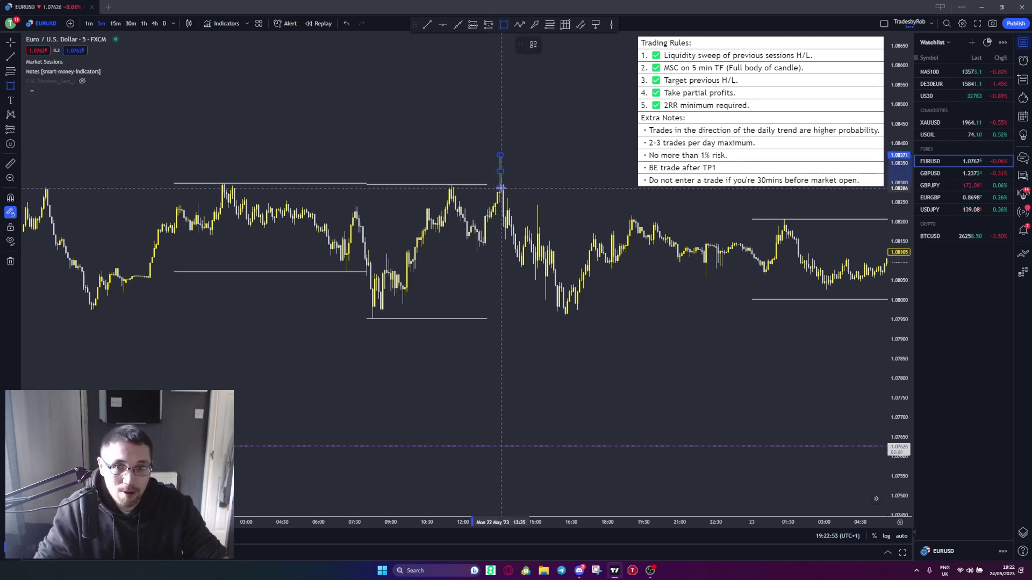
pyautogui.moveTo(527, 172); pyautogui.dragTo(561, 253)
pyautogui.press('Delete')
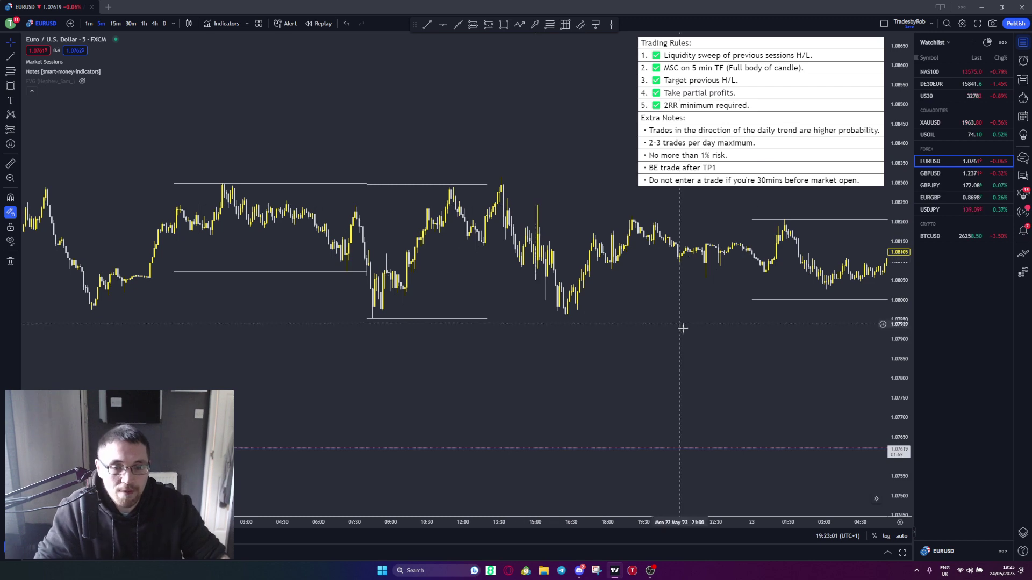
# Return to the 24 May price action and examine its Asian and London session highs and lows.
pyautogui.moveTo(810, 325); pyautogui.dragTo(375, 330)
pyautogui.moveTo(776, 285); pyautogui.dragTo(530, 177)
pyautogui.scroll(1, 467, 169)
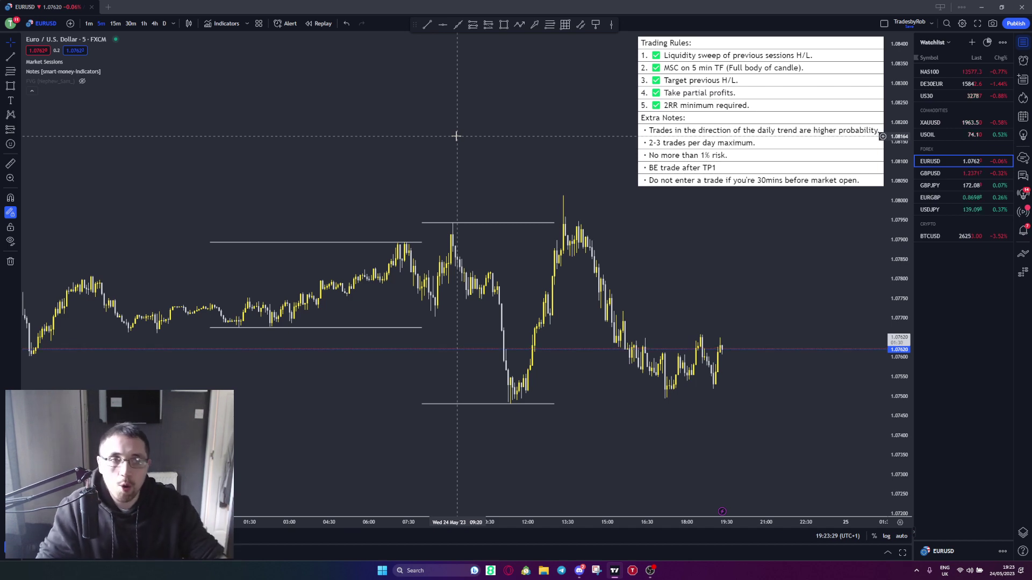
# Check the EURUSD trend on the daily timeframe, and return to the 5-minute price action of 24 May.
pyautogui.click(164, 24)
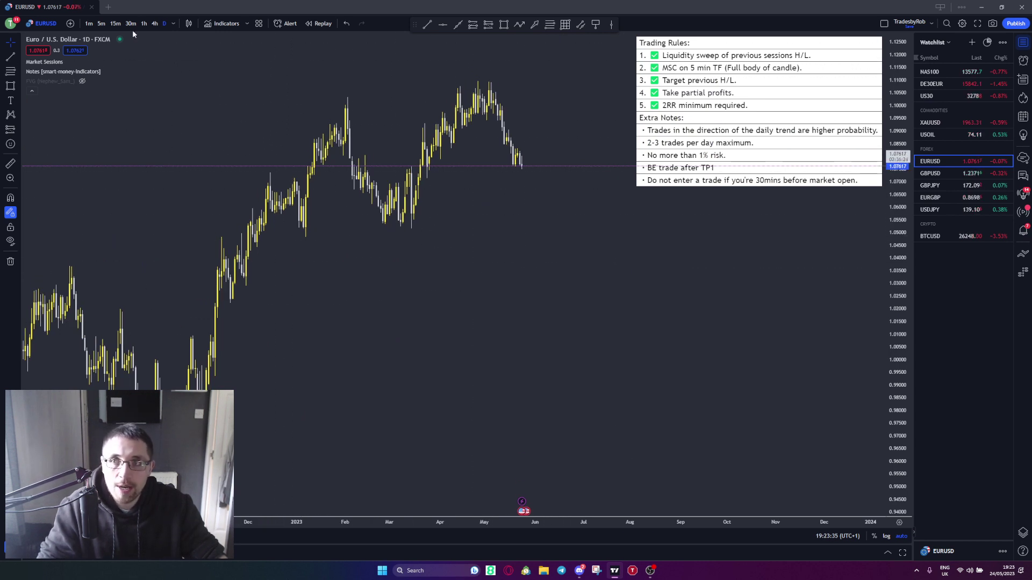
pyautogui.click(102, 24)
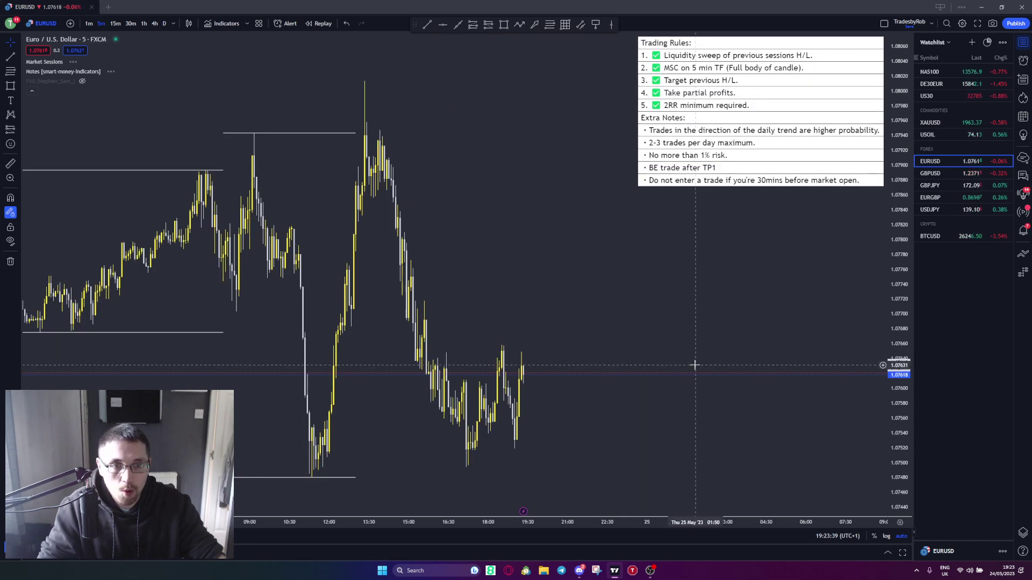
pyautogui.moveTo(826, 329); pyautogui.dragTo(808, 289)
pyautogui.scroll(1, 804, 284)
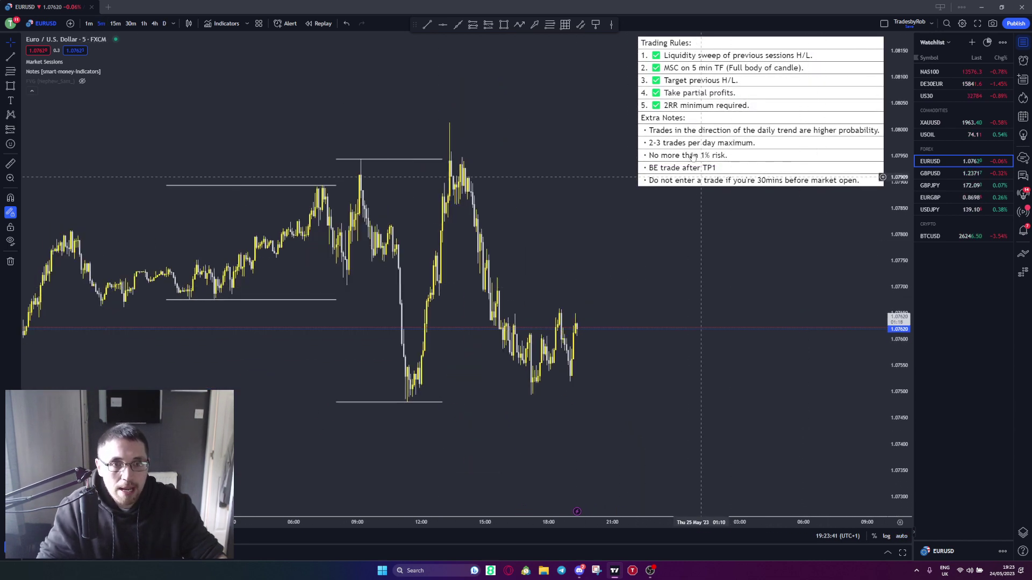
pyautogui.scroll(3, 642, 269)
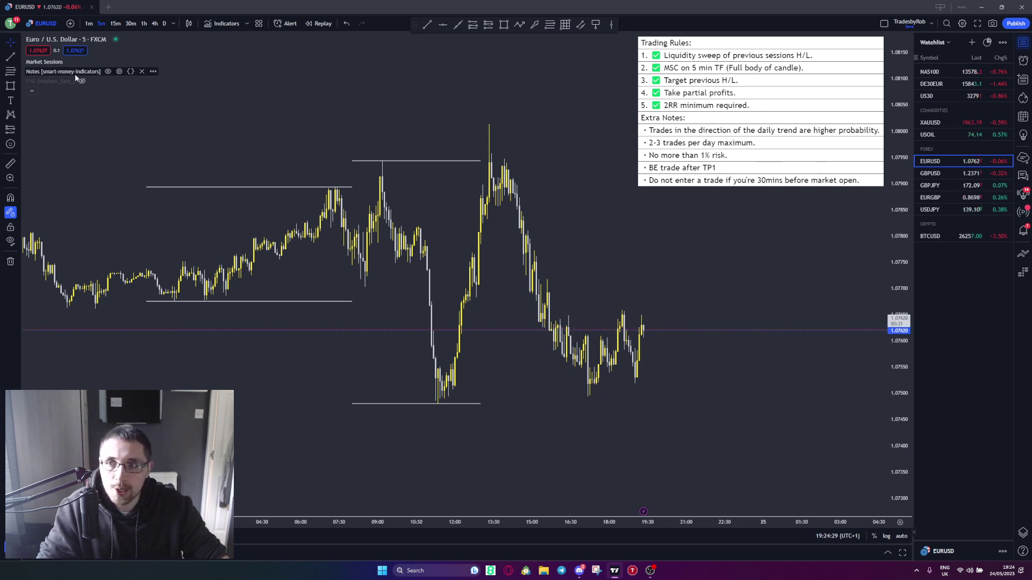
# Review the rule lines in the Notes indicator's settings, and close them without changing anything.
pyautogui.click(118, 72)
pyautogui.scroll(-7, 577, 300)
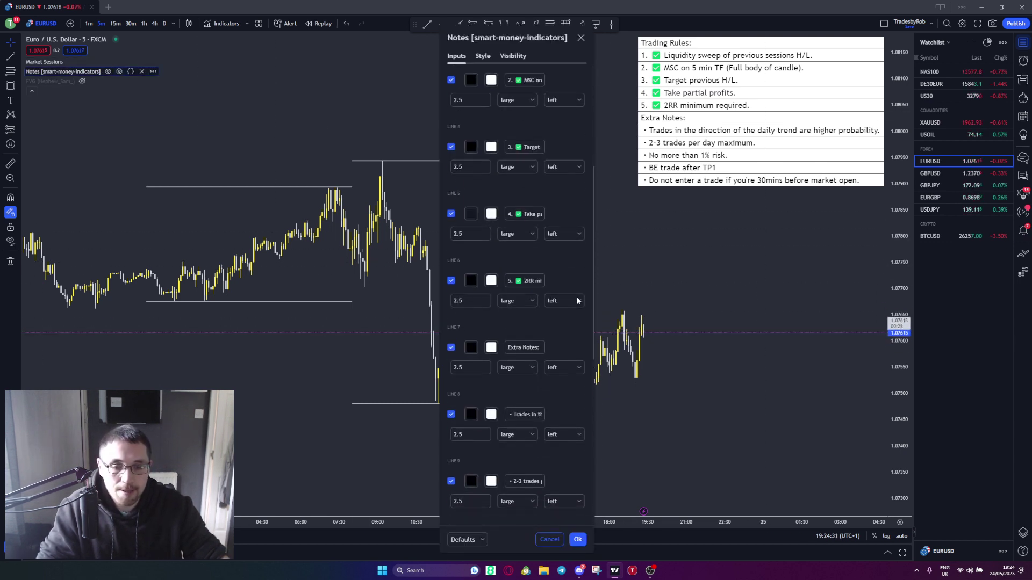
pyautogui.scroll(6, 526, 336)
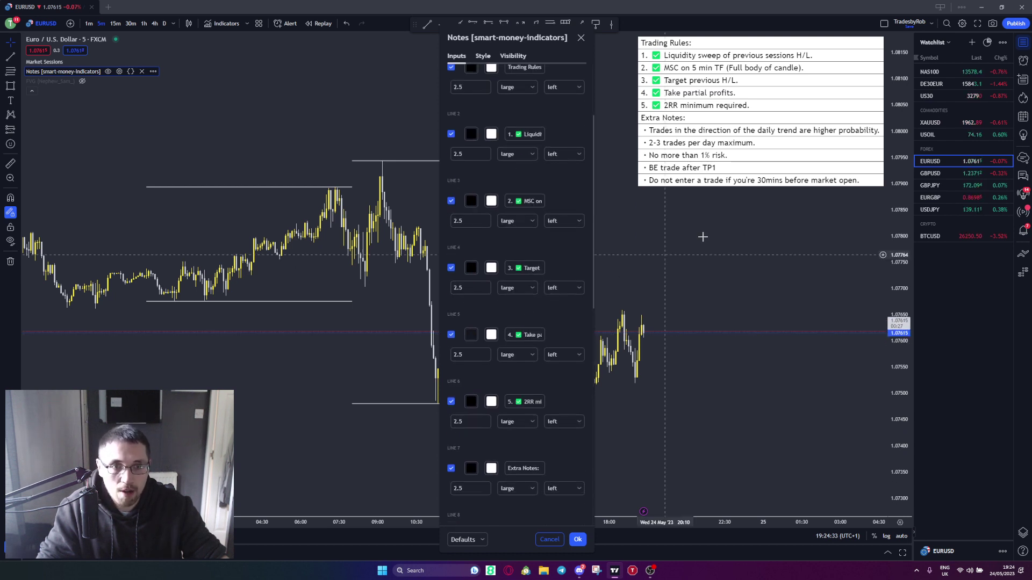
pyautogui.click(703, 235)
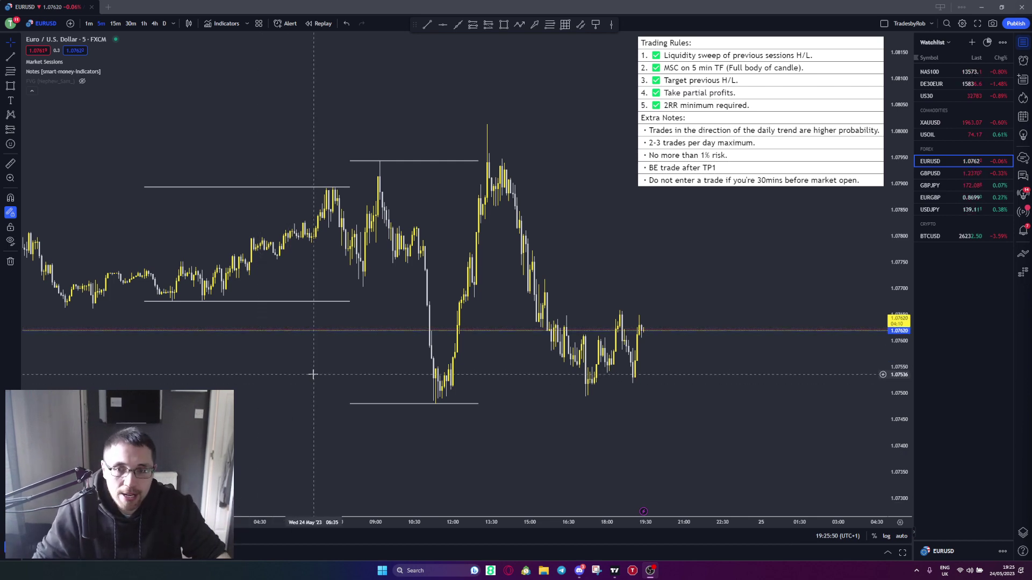
# Examine the 24 May Asian and London session highs and lows and the price moves between them.
pyautogui.moveTo(295, 362); pyautogui.dragTo(380, 366)
pyautogui.scroll(2, 376, 369)
pyautogui.moveTo(241, 378); pyautogui.dragTo(308, 407)
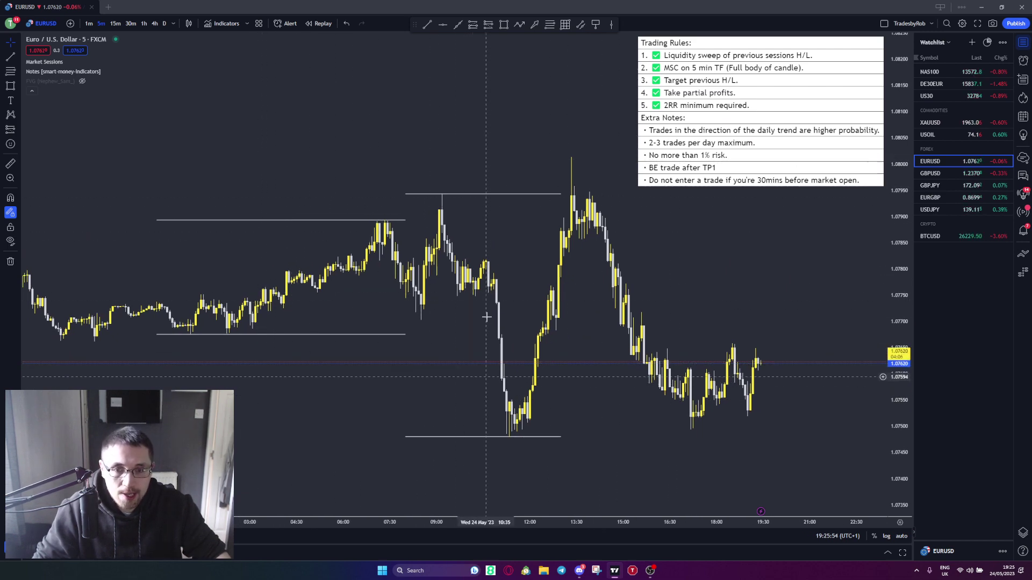
pyautogui.moveTo(507, 424); pyautogui.dragTo(314, 423)
pyautogui.click(620, 182)
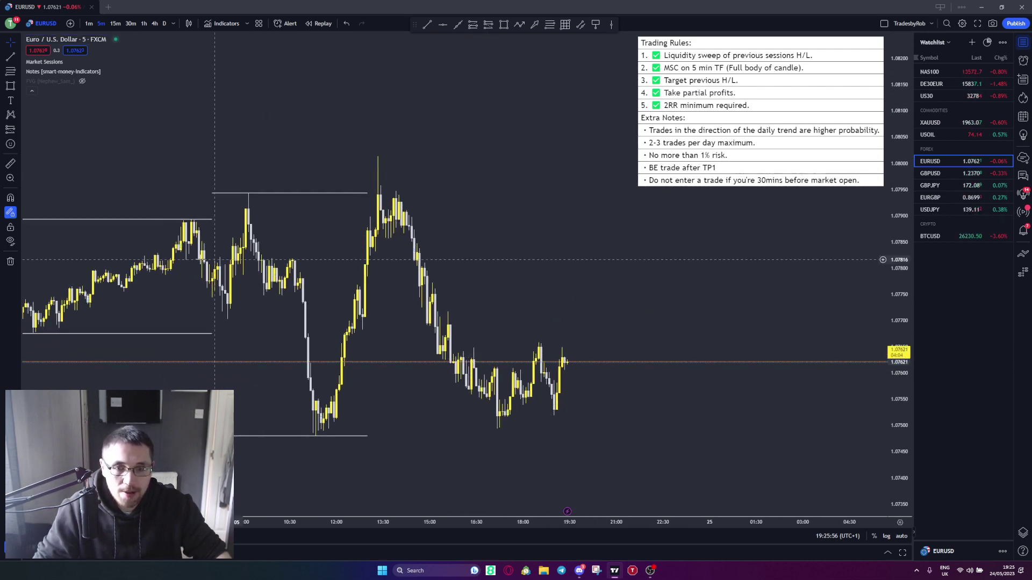
pyautogui.moveTo(177, 184); pyautogui.dragTo(532, 162)
pyautogui.scroll(2, 516, 238)
pyautogui.moveTo(899, 411); pyautogui.dragTo(899, 263)
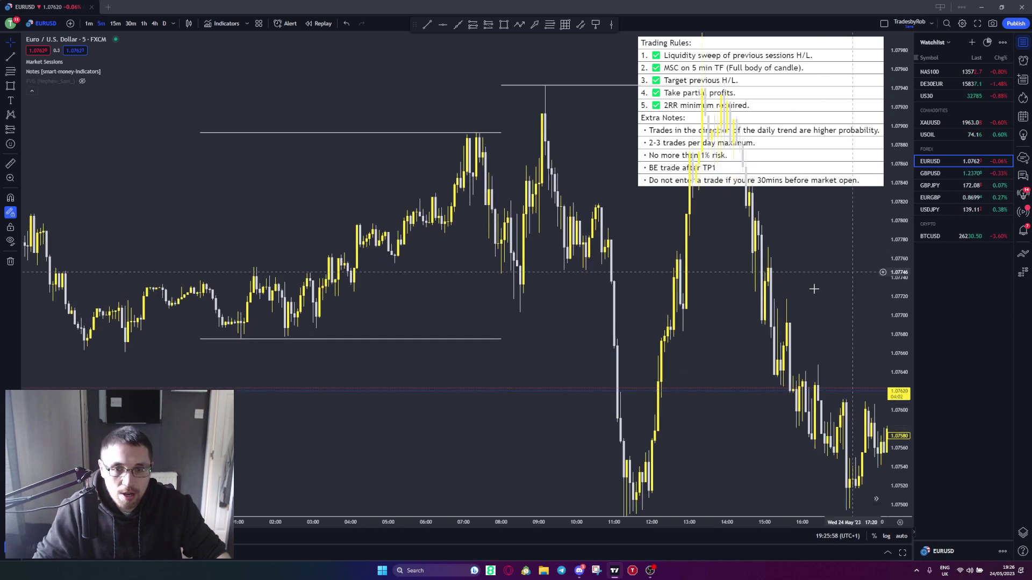
# Hide the Notes indicator with the trading rules from the chart.
pyautogui.moveTo(579, 325); pyautogui.dragTo(656, 348)
pyautogui.scroll(1, 656, 348)
pyautogui.scroll(2, 785, 362)
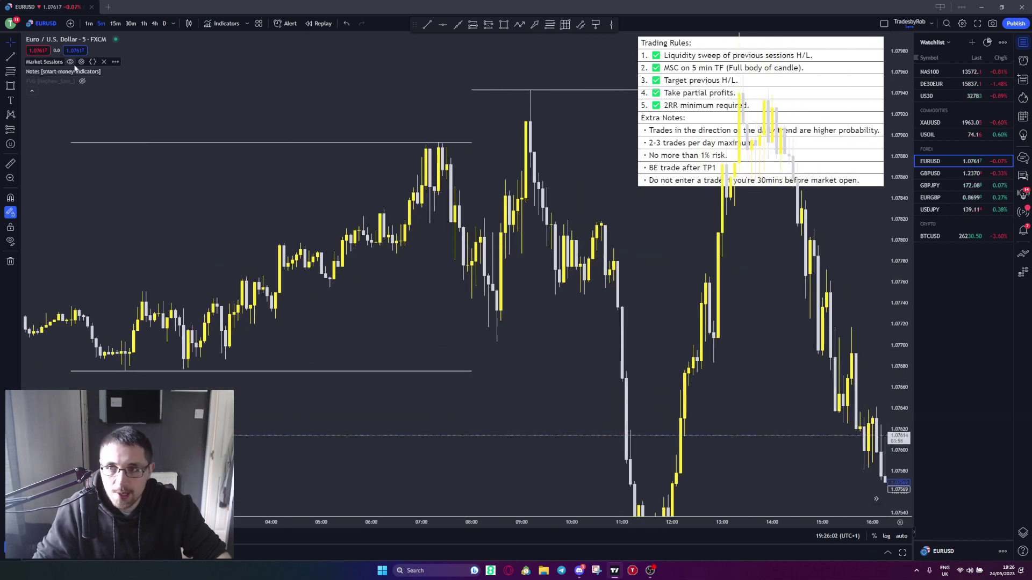
pyautogui.click(108, 72)
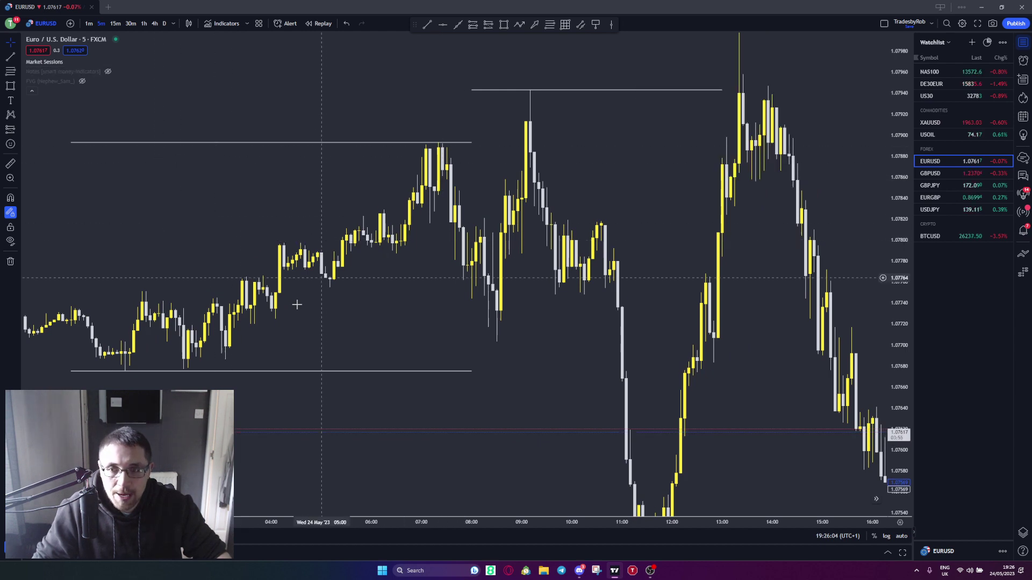
# Examine the 24 May sweep above the Asian session high and the candles following it around 09:10.
pyautogui.moveTo(306, 264); pyautogui.dragTo(303, 262)
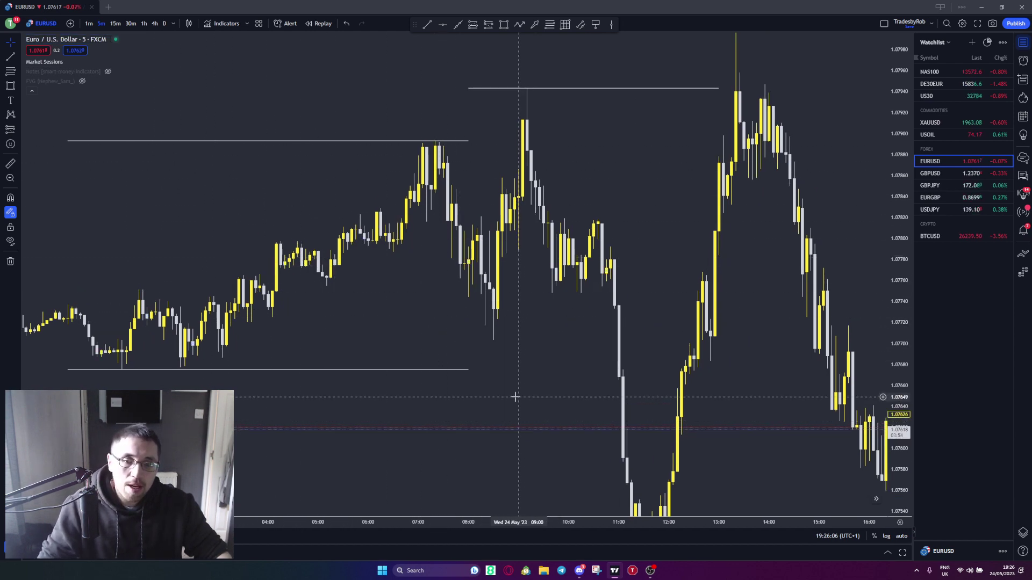
pyautogui.moveTo(513, 396); pyautogui.dragTo(463, 379)
pyautogui.moveTo(898, 257); pyautogui.dragTo(898, 382)
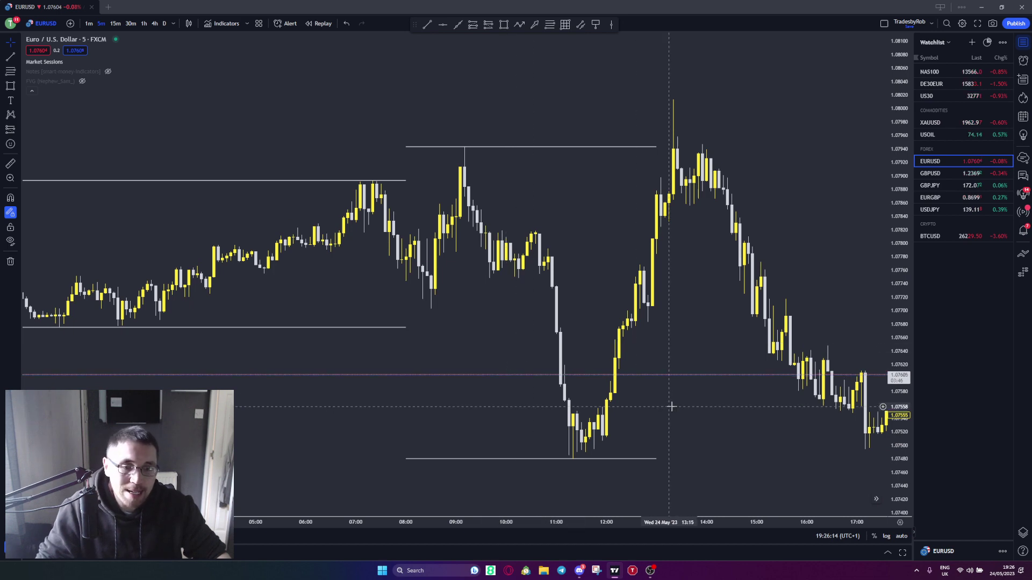
pyautogui.moveTo(667, 405); pyautogui.dragTo(626, 396)
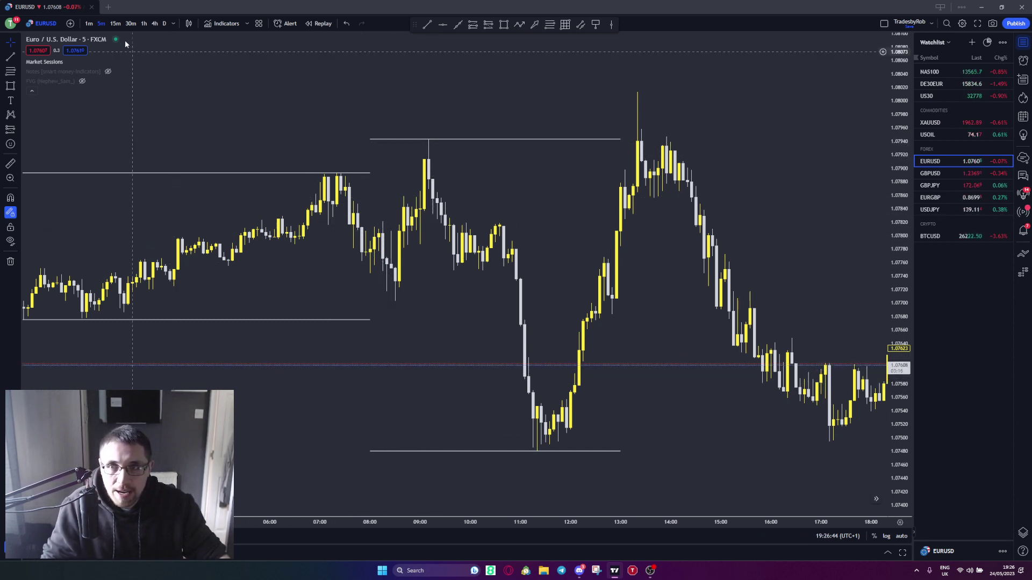
pyautogui.scroll(1, 452, 193)
pyautogui.moveTo(434, 191); pyautogui.dragTo(582, 215)
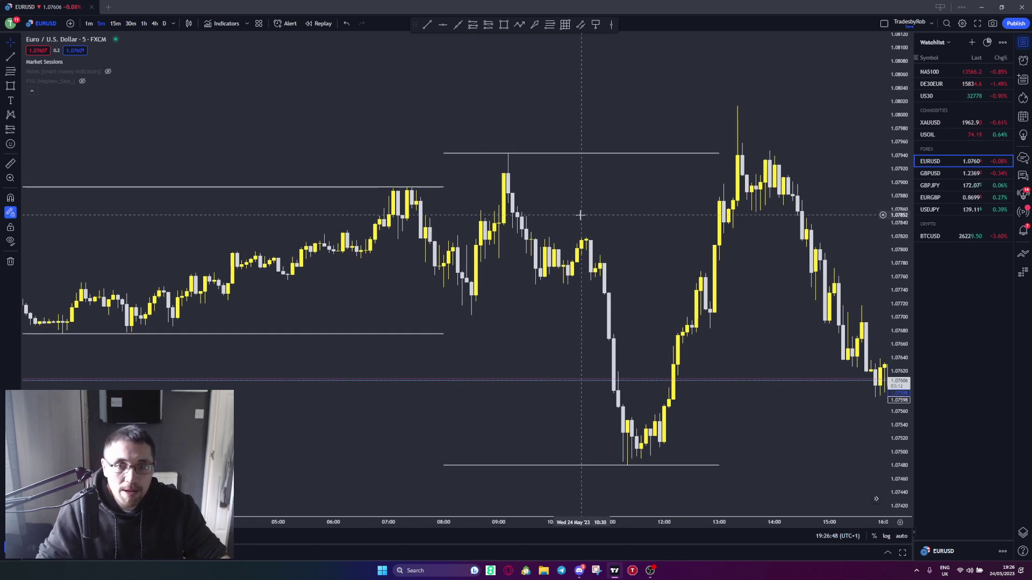
pyautogui.scroll(2, 521, 199)
pyautogui.moveTo(905, 301); pyautogui.dragTo(903, 162)
pyautogui.moveTo(558, 168); pyautogui.dragTo(743, 225)
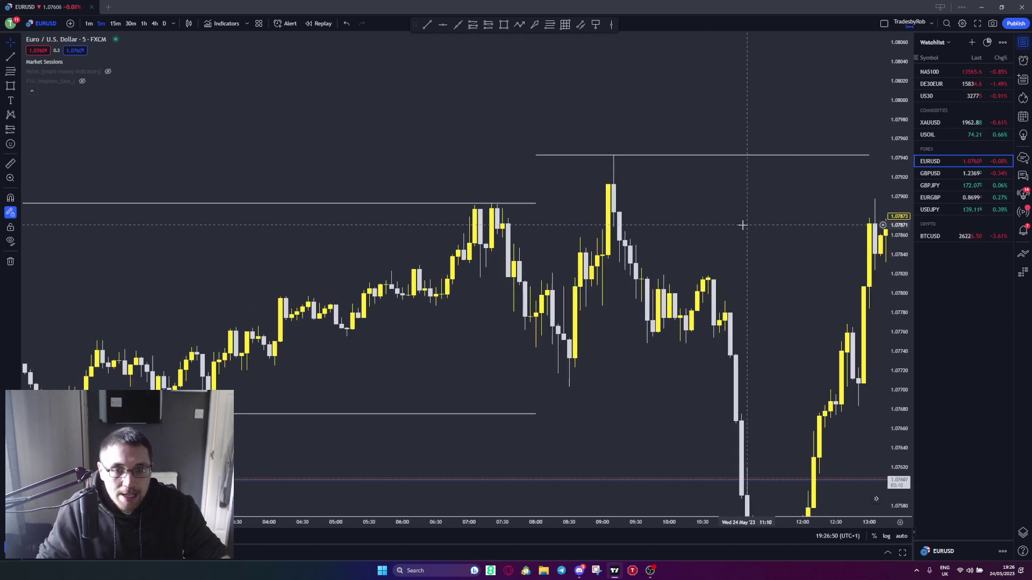
pyautogui.scroll(3, 743, 225)
pyautogui.moveTo(901, 257); pyautogui.dragTo(898, 102)
pyautogui.moveTo(717, 146); pyautogui.dragTo(670, 153)
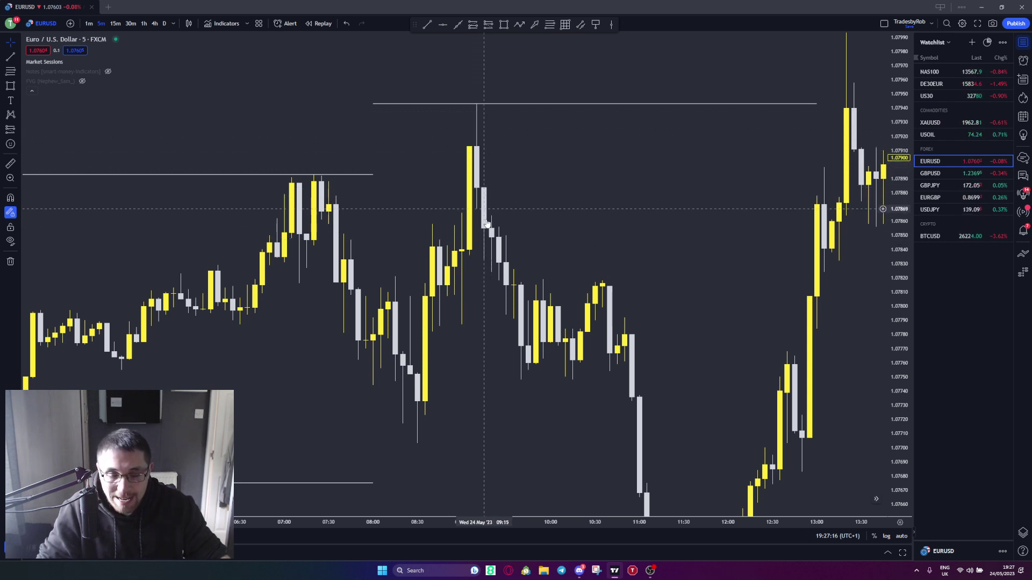
# Draw a short trend line at the low of the 09:10 candle on 24 May, and delete it.
pyautogui.click(429, 25)
pyautogui.scroll(1, 483, 153)
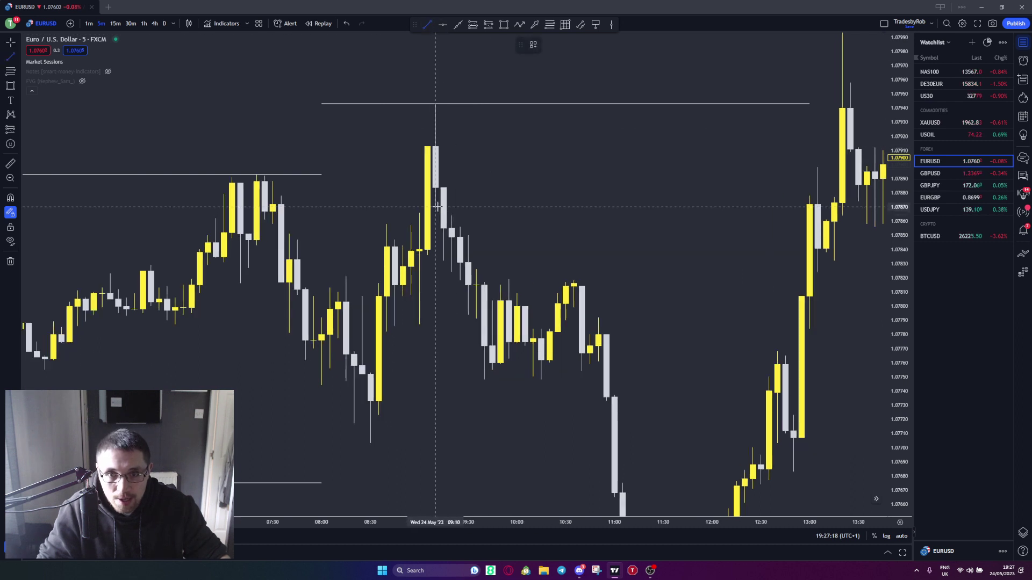
pyautogui.moveTo(437, 208); pyautogui.dragTo(444, 209)
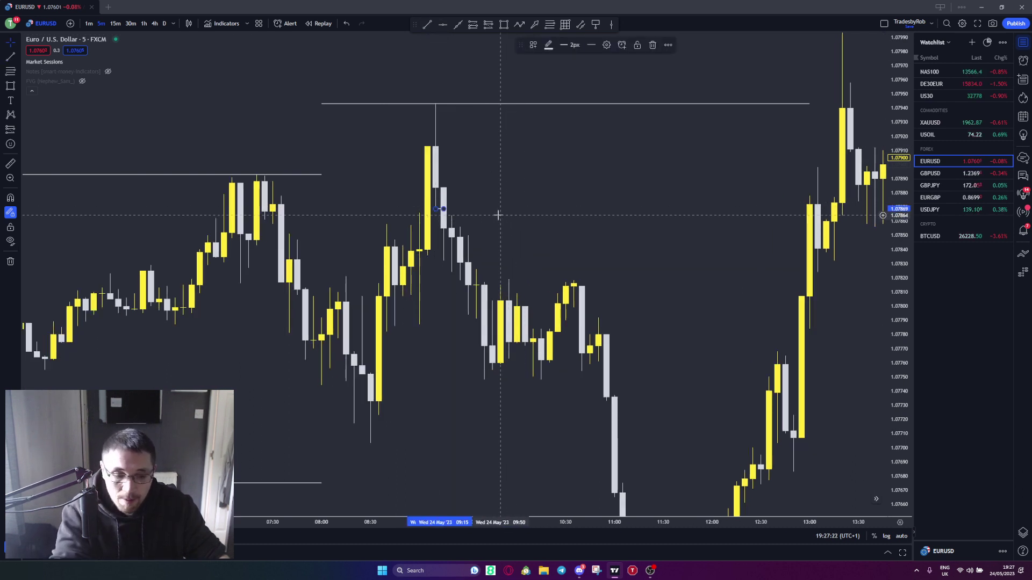
pyautogui.press('Delete')
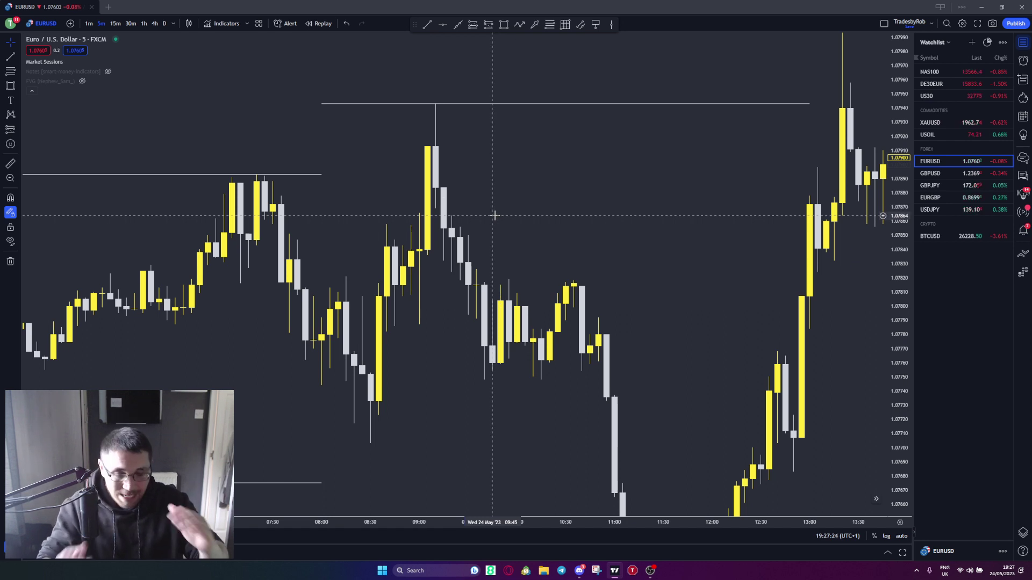
# Mark the 09:10 candle's low once more with a short trend line on the enlarged chart, and remove the line.
pyautogui.moveTo(549, 210); pyautogui.dragTo(567, 208)
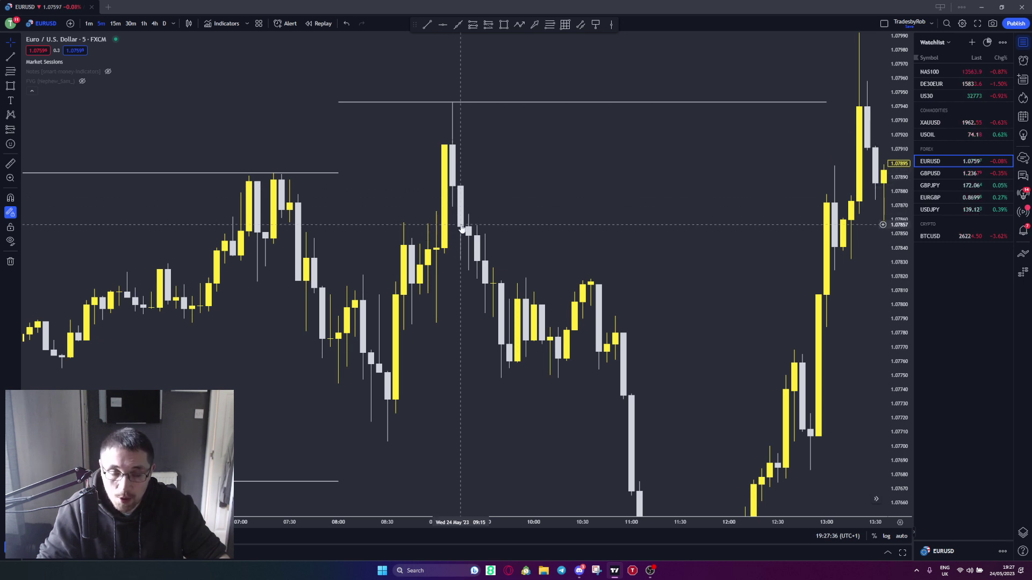
pyautogui.scroll(2, 393, 68)
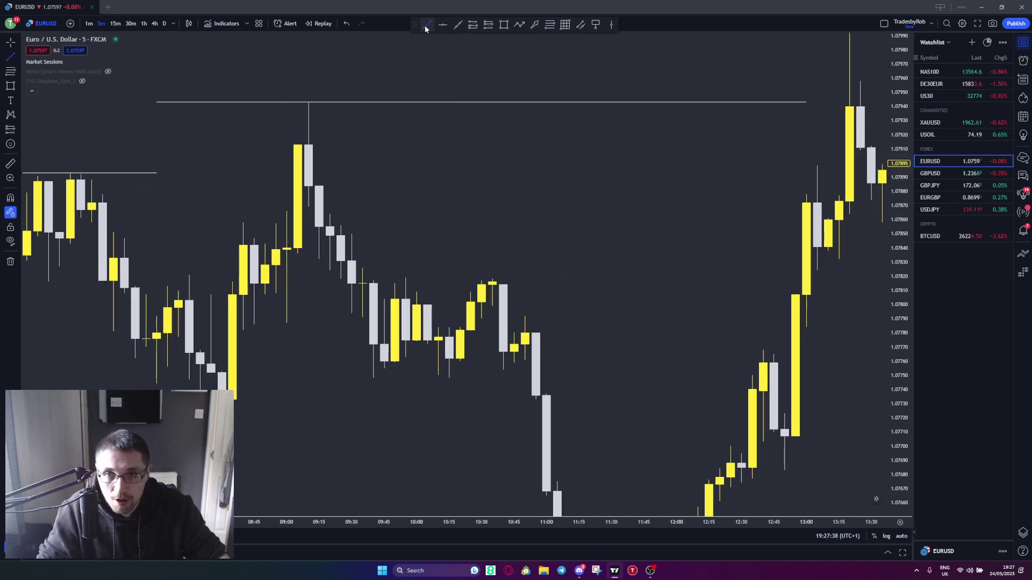
pyautogui.click(318, 207)
pyautogui.press('Escape')
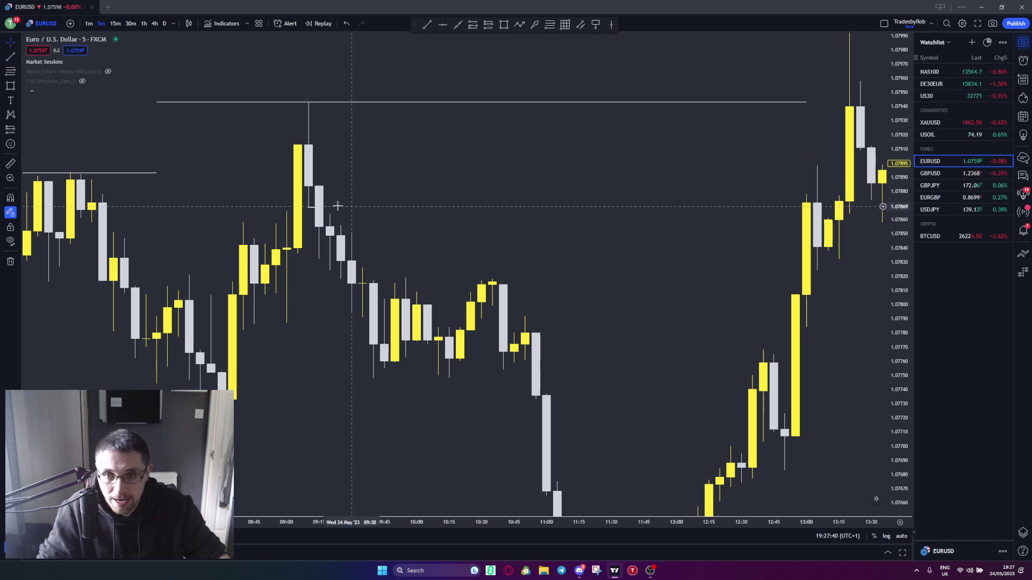
pyautogui.click(311, 208)
pyautogui.press('Delete')
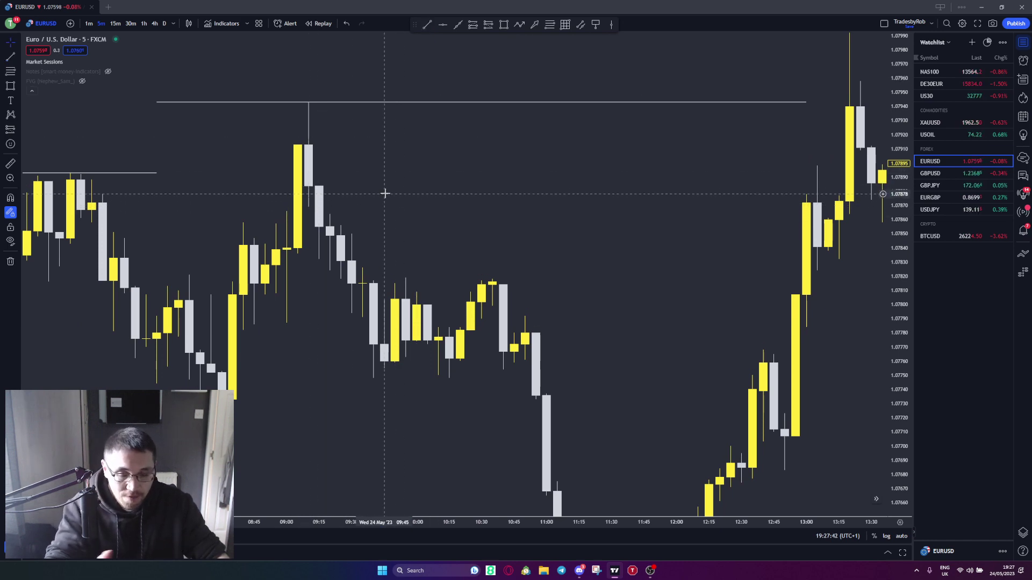
# Place a Short Position on the 09:20 candle of 24 May with the entry at about 1.07855, and delete it.
pyautogui.moveTo(385, 193); pyautogui.dragTo(481, 181)
pyautogui.scroll(-2, 508, 174)
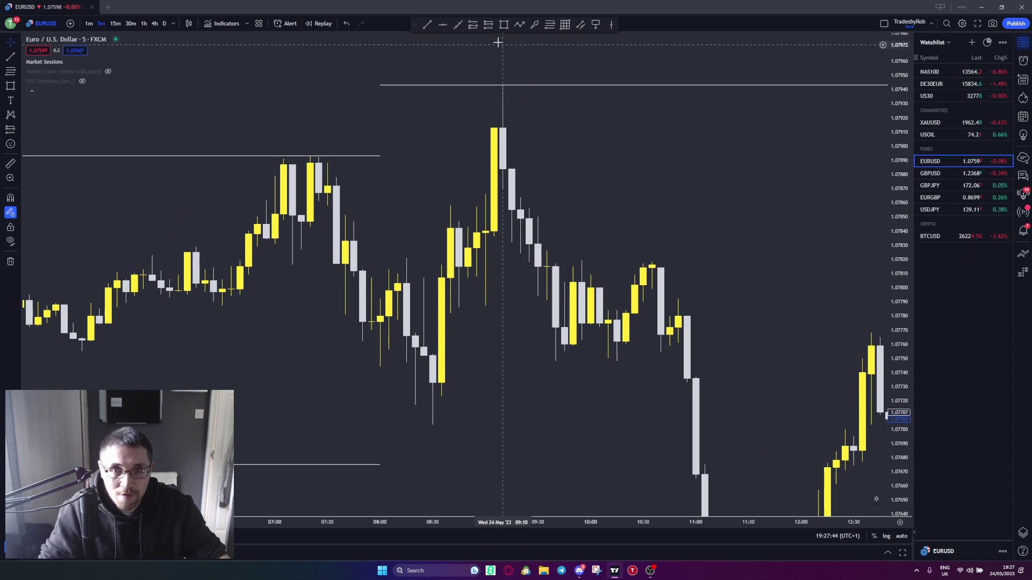
pyautogui.click(520, 210)
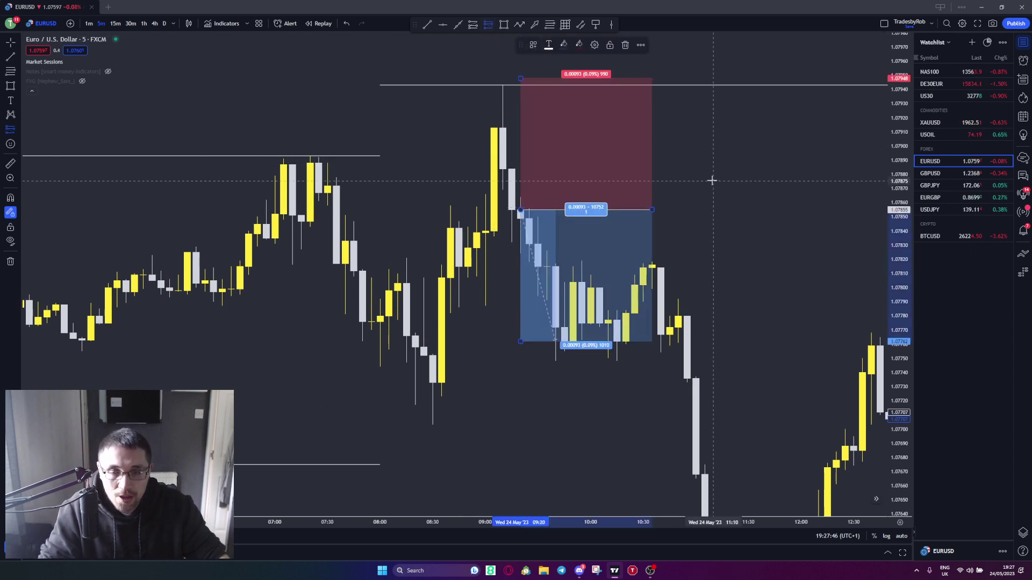
pyautogui.click(743, 189)
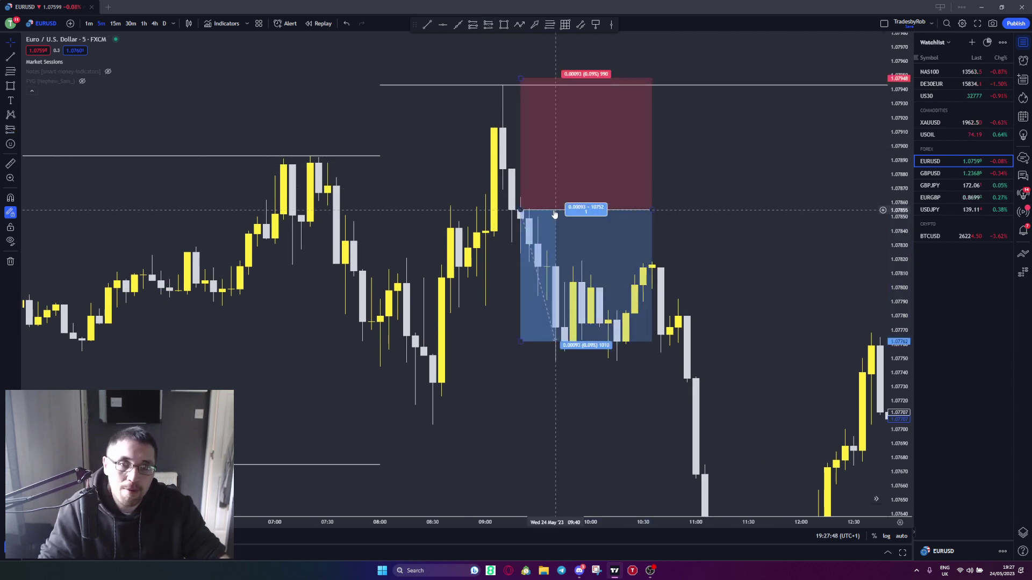
pyautogui.scroll(2, 554, 214)
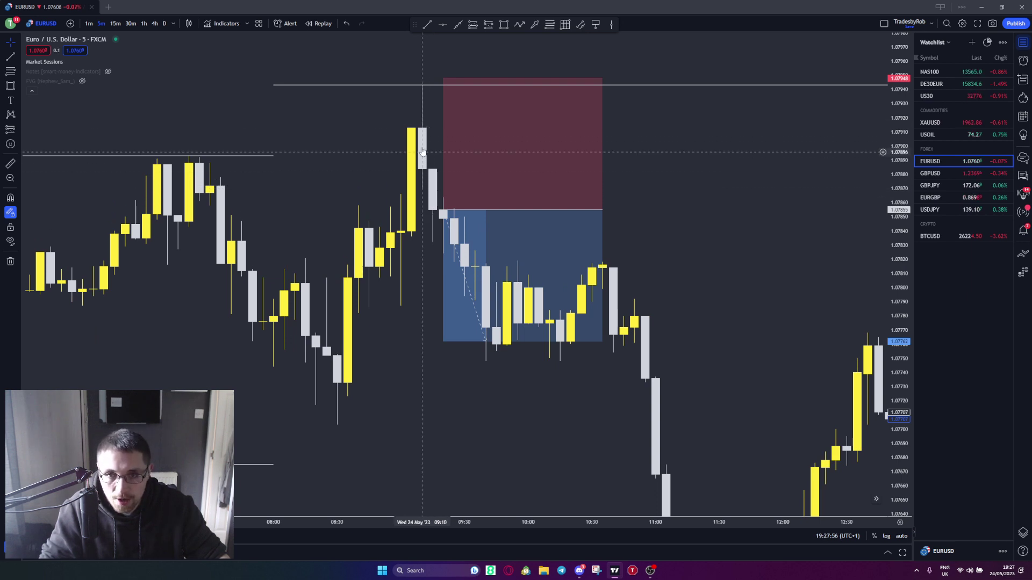
pyautogui.click(550, 240)
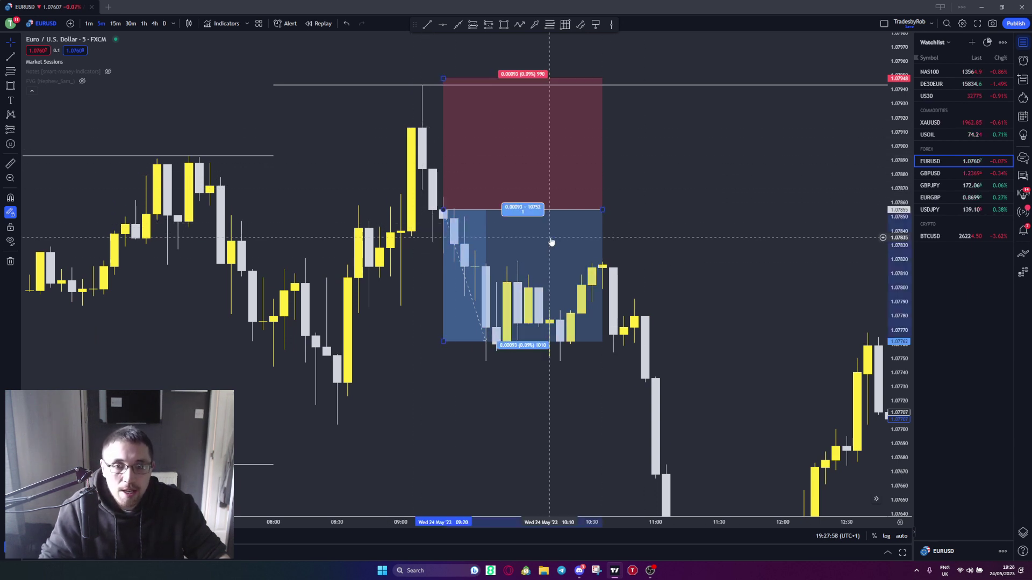
pyautogui.press('Delete')
# Examine the 23 May sweep below the London session low around 14:00, and return to the 24 May sweep.
pyautogui.moveTo(271, 363); pyautogui.dragTo(693, 279)
pyautogui.moveTo(231, 304); pyautogui.dragTo(748, 316)
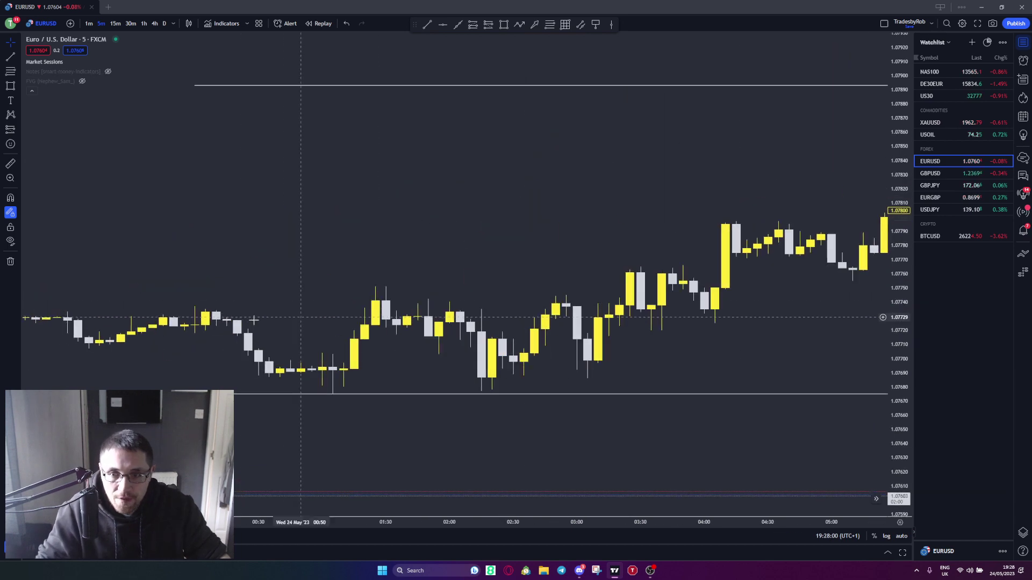
pyautogui.moveTo(242, 323); pyautogui.dragTo(682, 246)
pyautogui.moveTo(215, 269); pyautogui.dragTo(667, 287)
pyautogui.hscroll(-20, 260, 285)
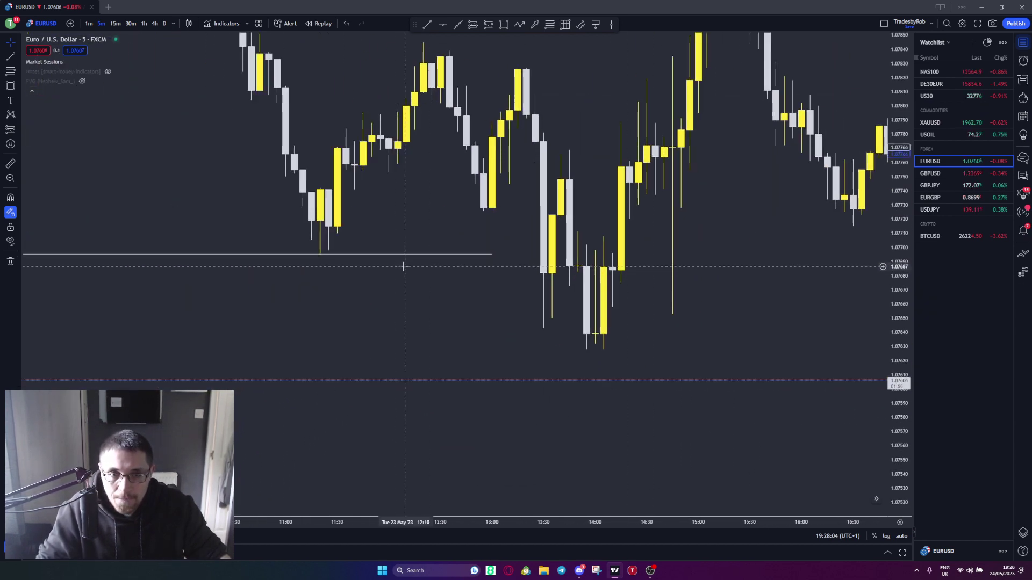
pyautogui.scroll(2, 403, 266)
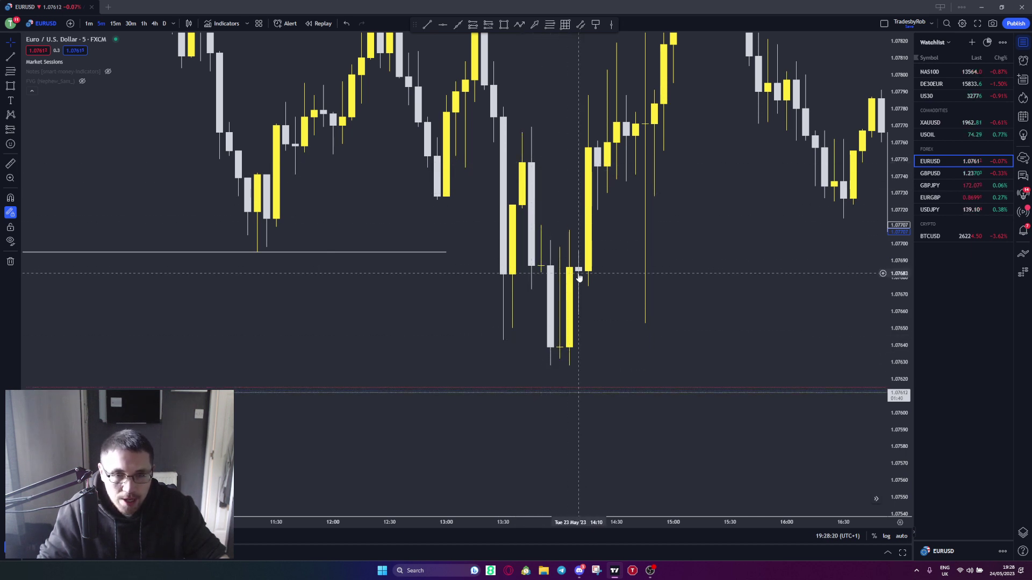
pyautogui.moveTo(587, 276); pyautogui.dragTo(212, 295)
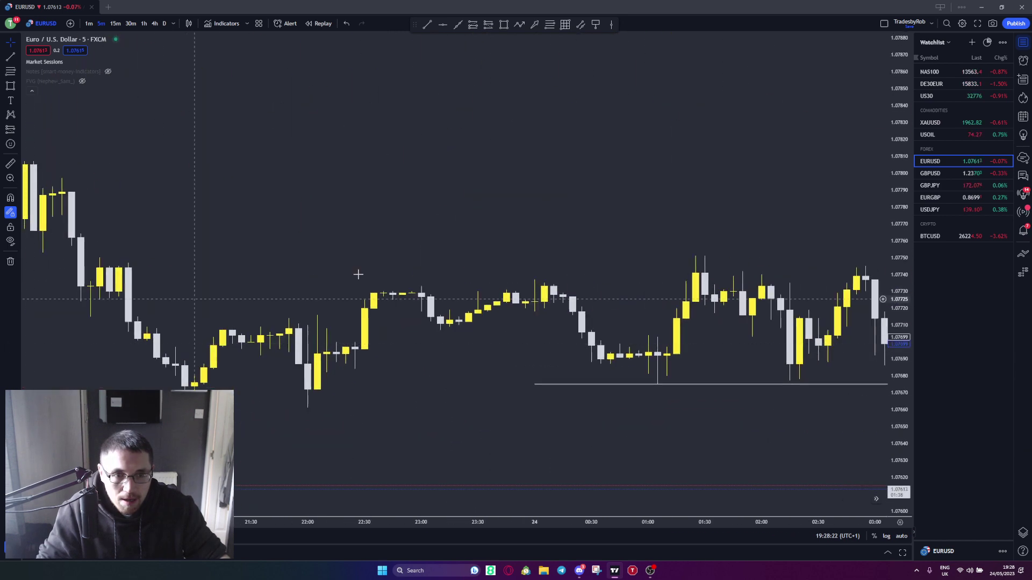
pyautogui.moveTo(629, 297); pyautogui.dragTo(316, 290)
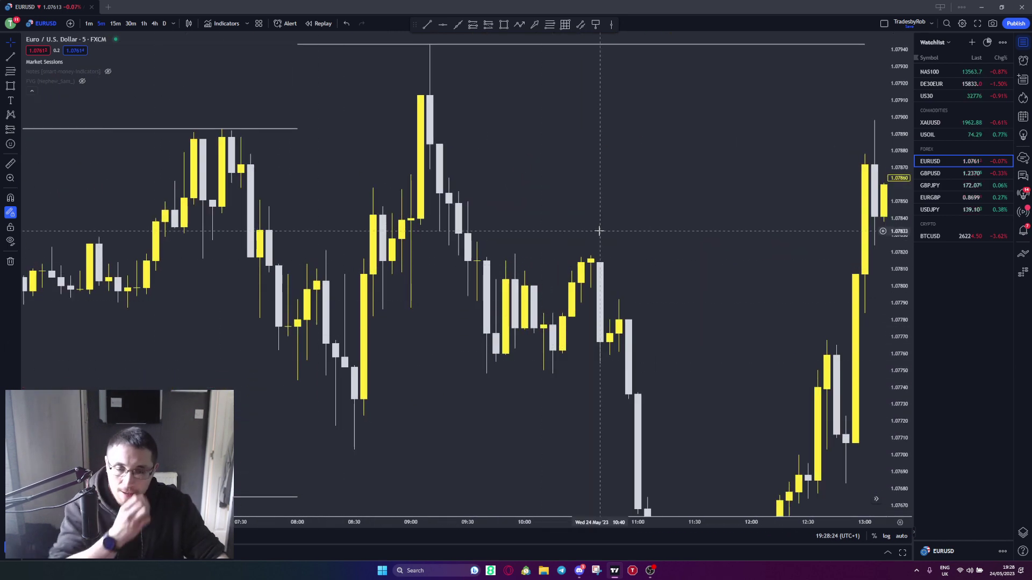
# Place a Short Position on the 09:20 candle of 24 May with the entry at 1.07856 and the stop at about 1.07949.
pyautogui.moveTo(138, 325); pyautogui.dragTo(380, 329)
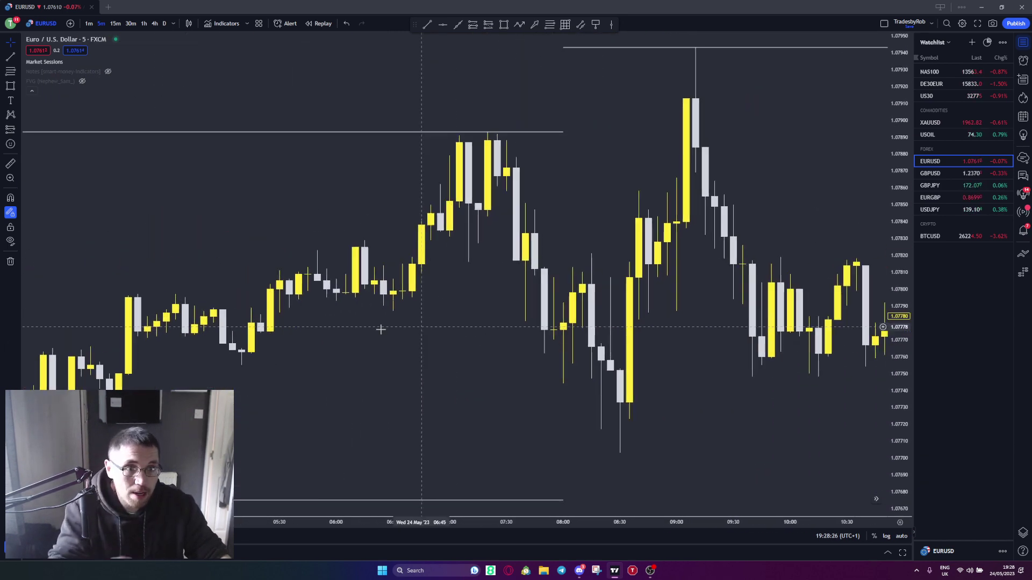
pyautogui.moveTo(585, 298); pyautogui.dragTo(369, 326)
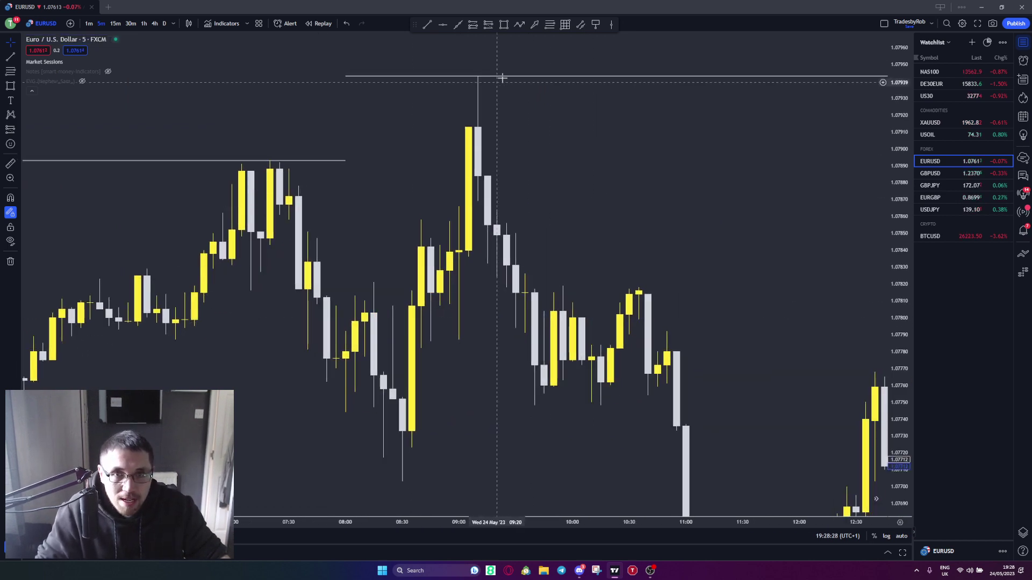
pyautogui.moveTo(748, 242); pyautogui.dragTo(278, 154)
pyautogui.moveTo(527, 278); pyautogui.dragTo(331, 396)
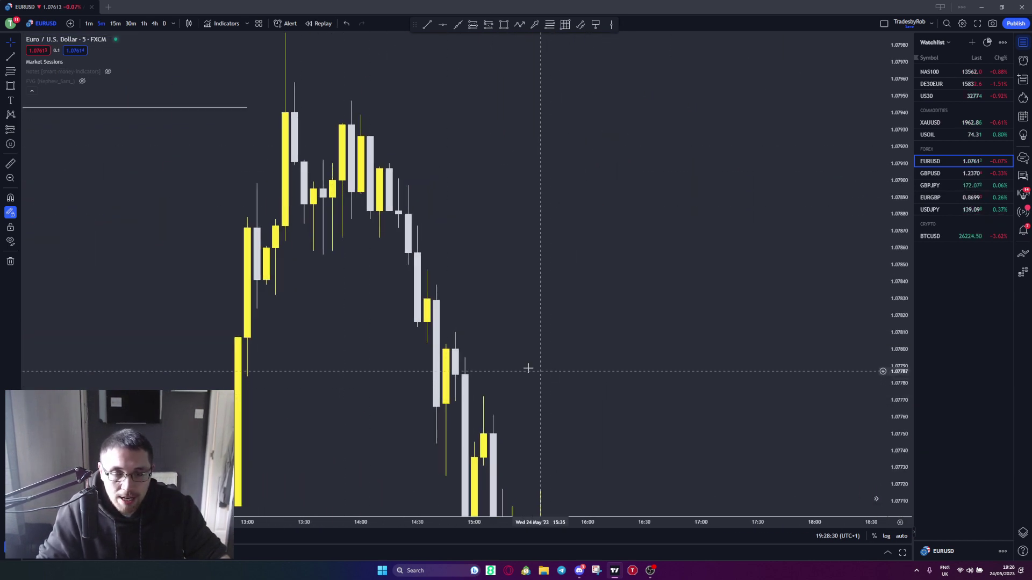
pyautogui.moveTo(145, 317); pyautogui.dragTo(779, 325)
pyautogui.moveTo(302, 317); pyautogui.dragTo(393, 317)
pyautogui.moveTo(555, 219); pyautogui.dragTo(472, 200)
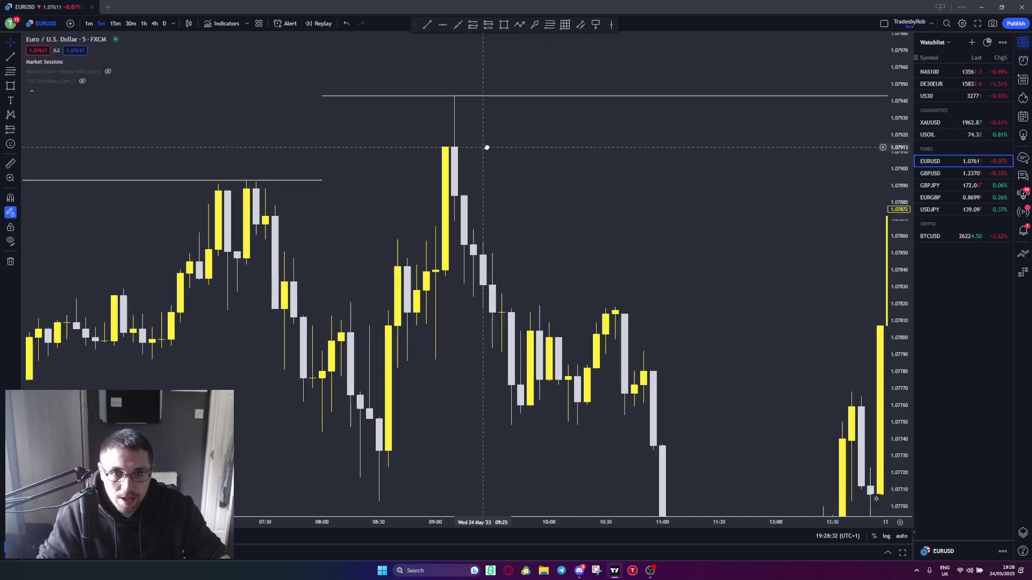
pyautogui.click(488, 24)
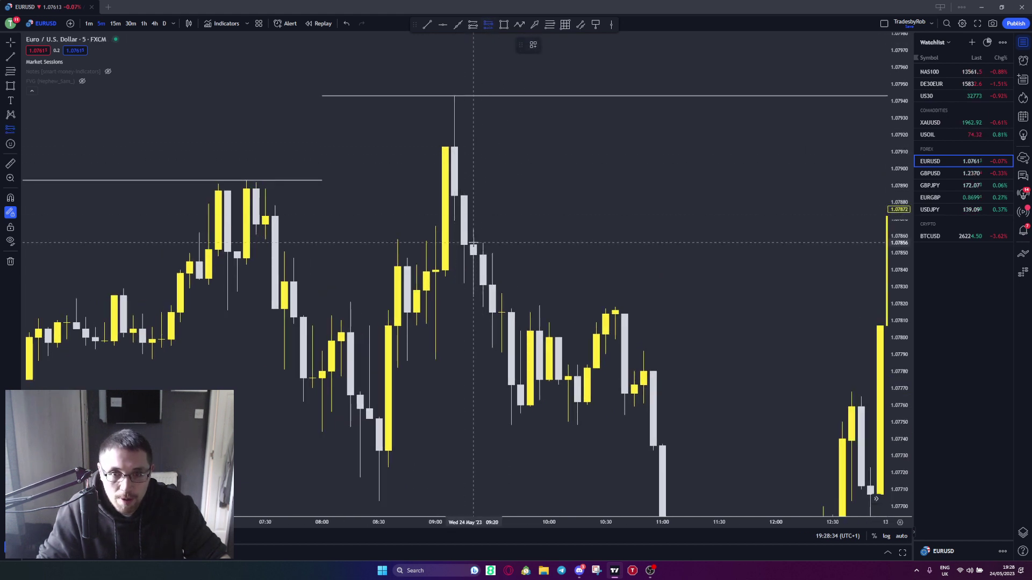
pyautogui.click(471, 243)
pyautogui.moveTo(471, 86)
pyautogui.mouseDown()
pyautogui.moveTo(475, 95)
pyautogui.moveTo(474, 84)
pyautogui.mouseUp()
pyautogui.click(430, 168)
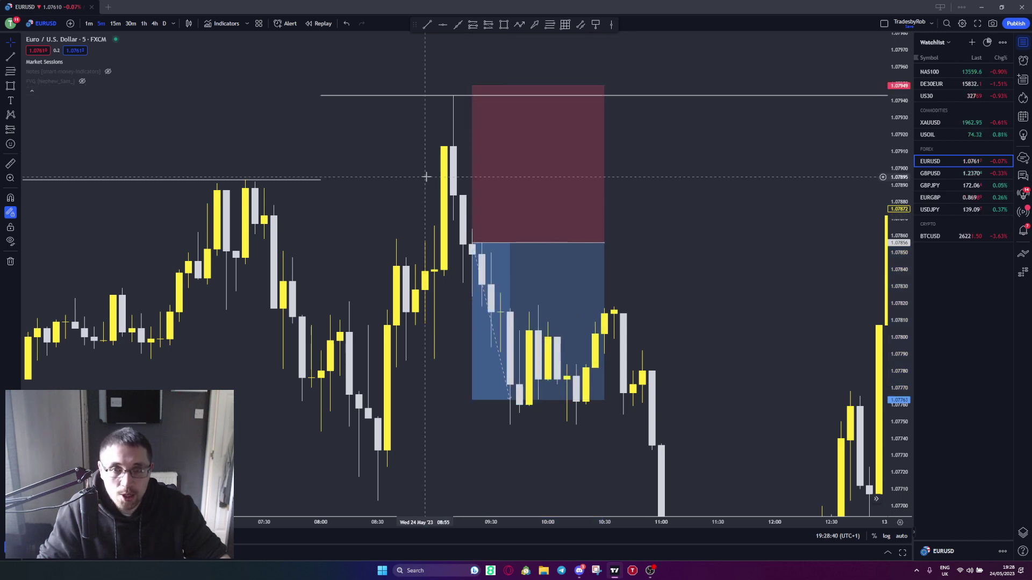
# Extend the short position's target to about 1.07679, just above the earlier session's low line, and set its stop to about 1.07947.
pyautogui.moveTo(420, 211); pyautogui.dragTo(414, 68)
pyautogui.moveTo(467, 256)
pyautogui.mouseDown()
pyautogui.moveTo(478, 365)
pyautogui.moveTo(467, 411)
pyautogui.moveTo(468, 403)
pyautogui.mouseUp()
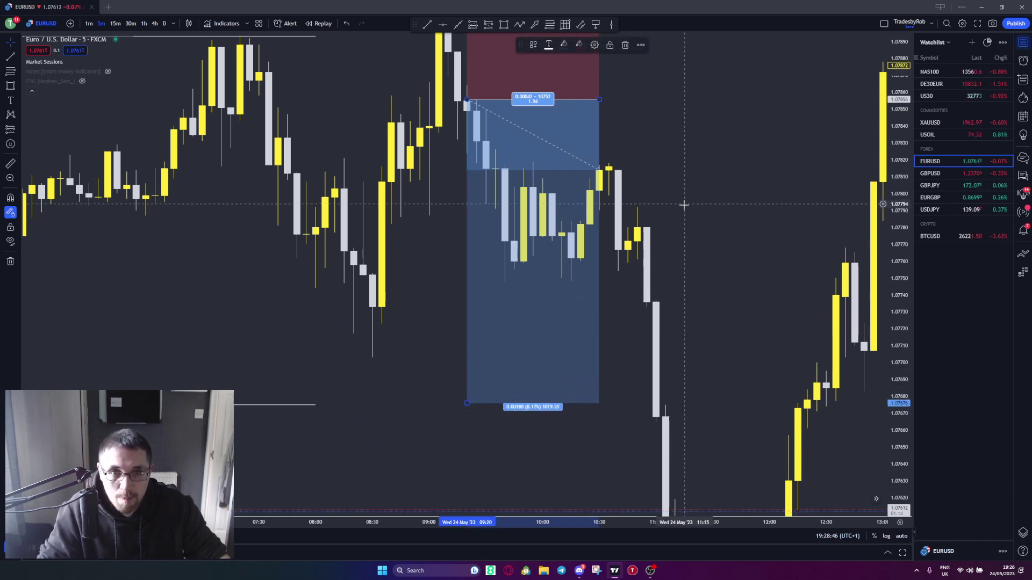
pyautogui.moveTo(684, 204); pyautogui.dragTo(685, 310)
pyautogui.moveTo(467, 49); pyautogui.dragTo(467, 52)
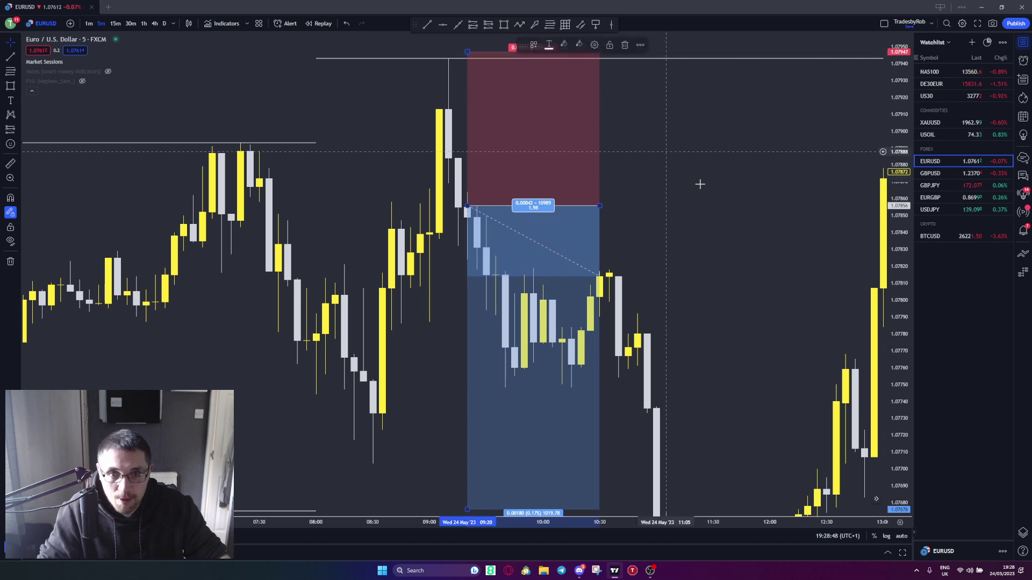
pyautogui.moveTo(658, 327); pyautogui.dragTo(691, 169)
pyautogui.moveTo(500, 350); pyautogui.dragTo(499, 345)
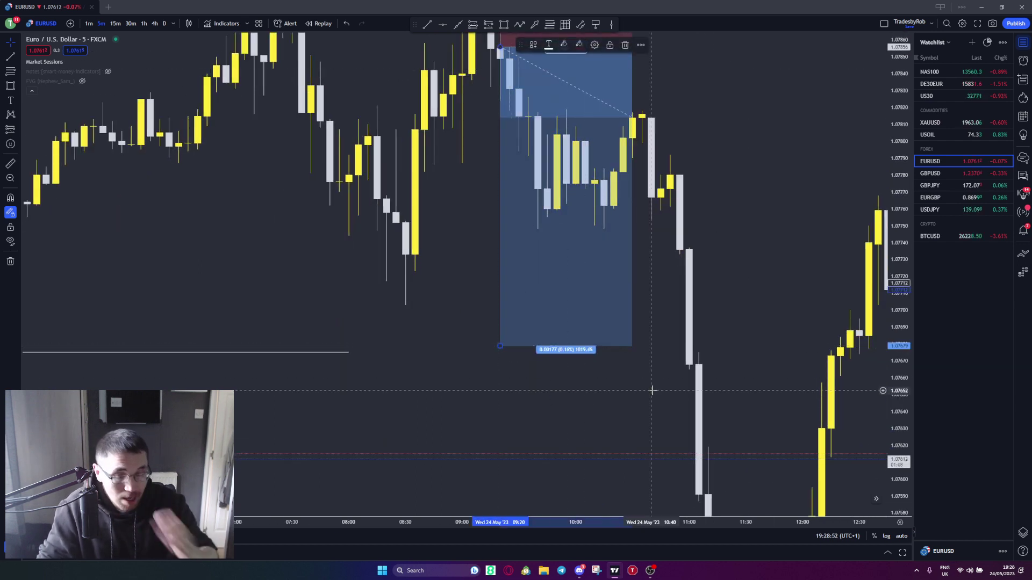
pyautogui.click(751, 236)
# Fine-tune the 09:20 short position's target to about 1.07682, slightly above the earlier session's low line.
pyautogui.scroll(-4, 760, 207)
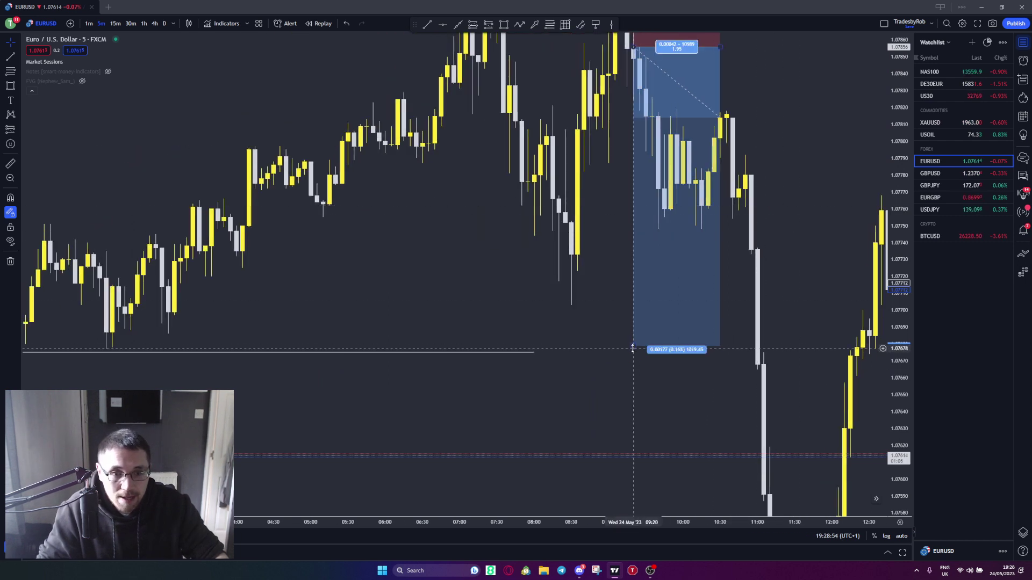
pyautogui.moveTo(895, 232); pyautogui.dragTo(893, 311)
pyautogui.moveTo(808, 238); pyautogui.dragTo(784, 272)
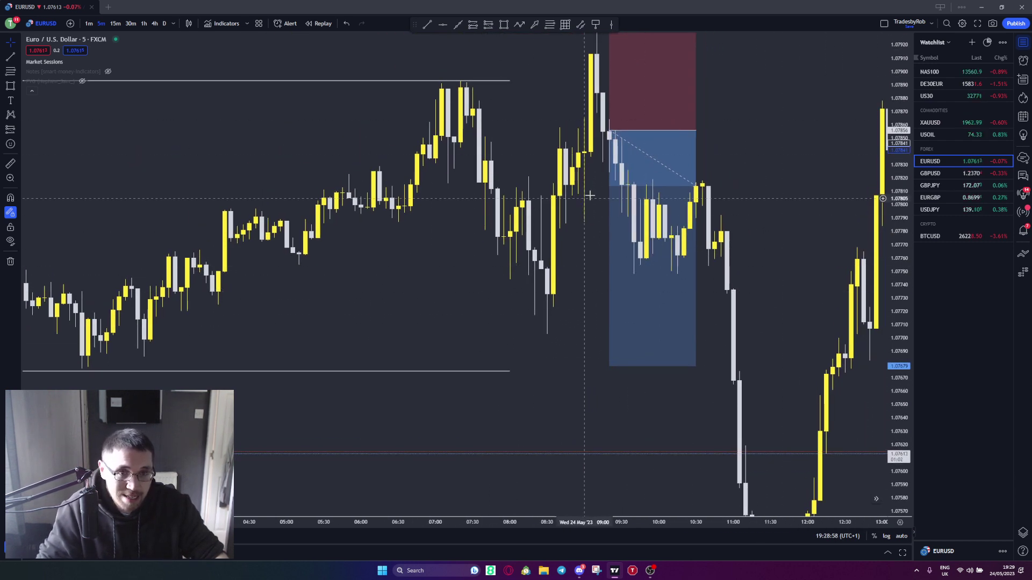
pyautogui.scroll(3, 651, 271)
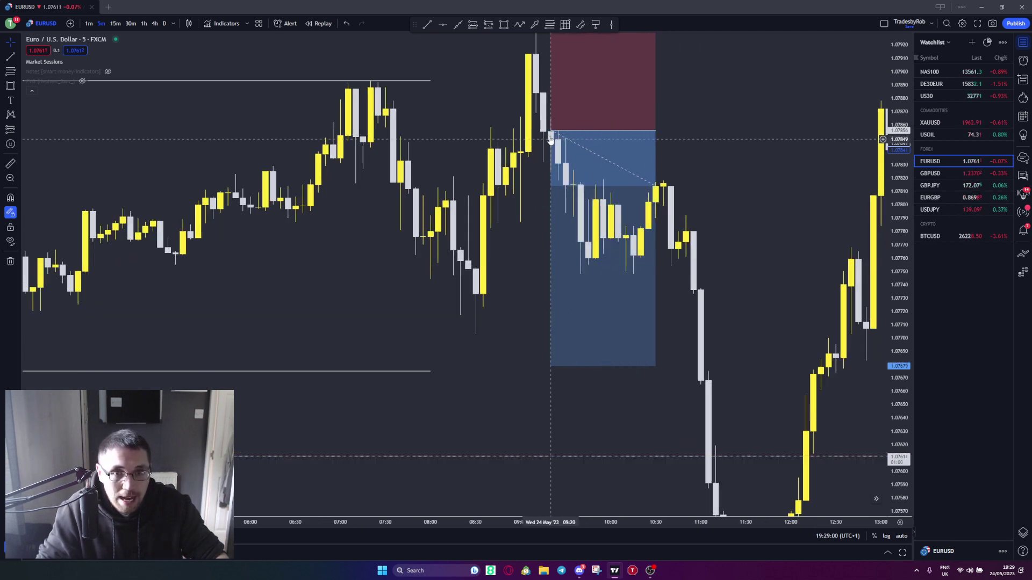
pyautogui.moveTo(704, 122); pyautogui.dragTo(710, 190)
pyautogui.moveTo(764, 344); pyautogui.dragTo(792, 248)
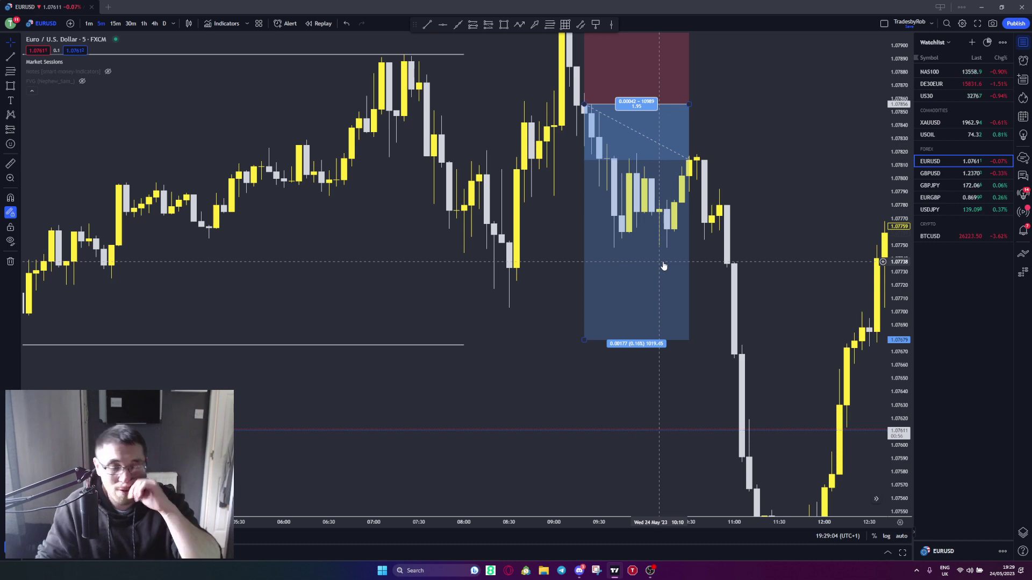
pyautogui.scroll(-2, 507, 315)
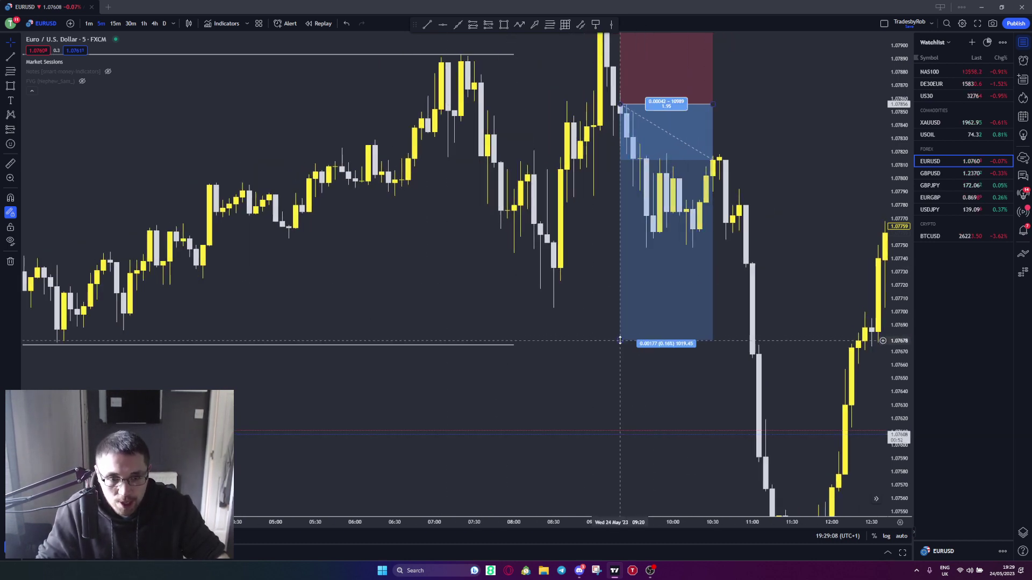
pyautogui.moveTo(621, 340); pyautogui.dragTo(486, 339)
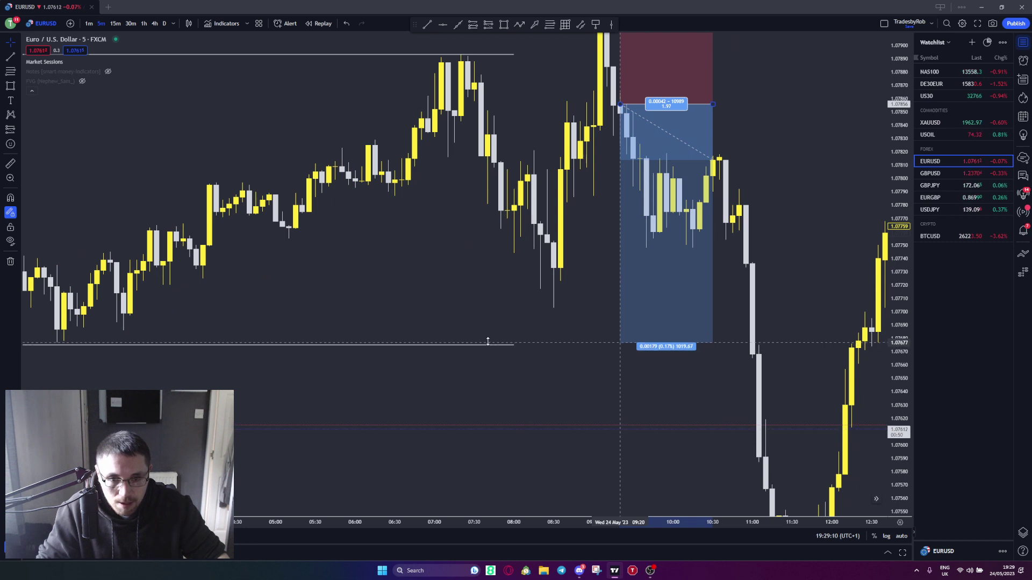
pyautogui.moveTo(619, 338); pyautogui.dragTo(619, 341)
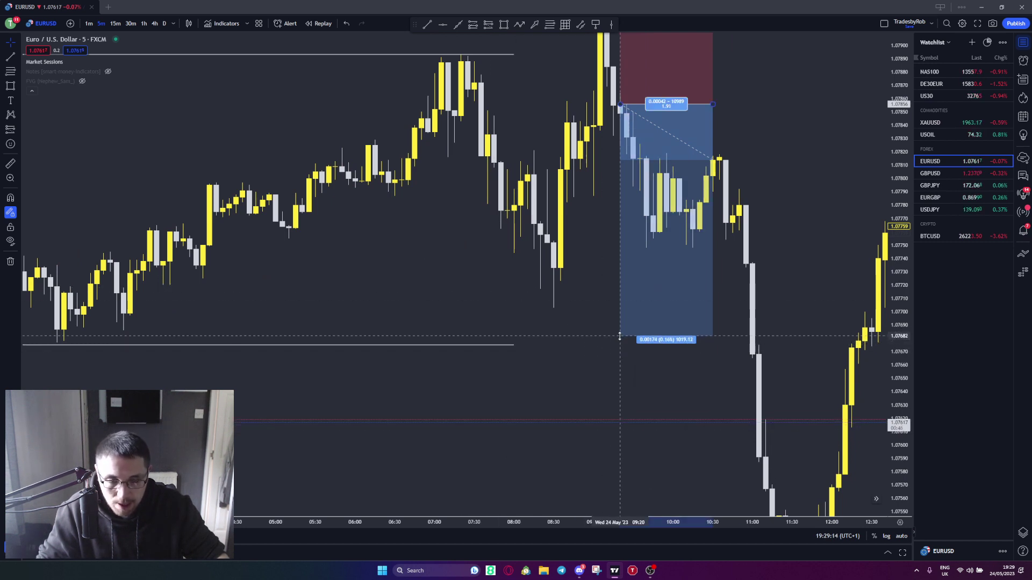
pyautogui.moveTo(807, 246); pyautogui.dragTo(681, 289)
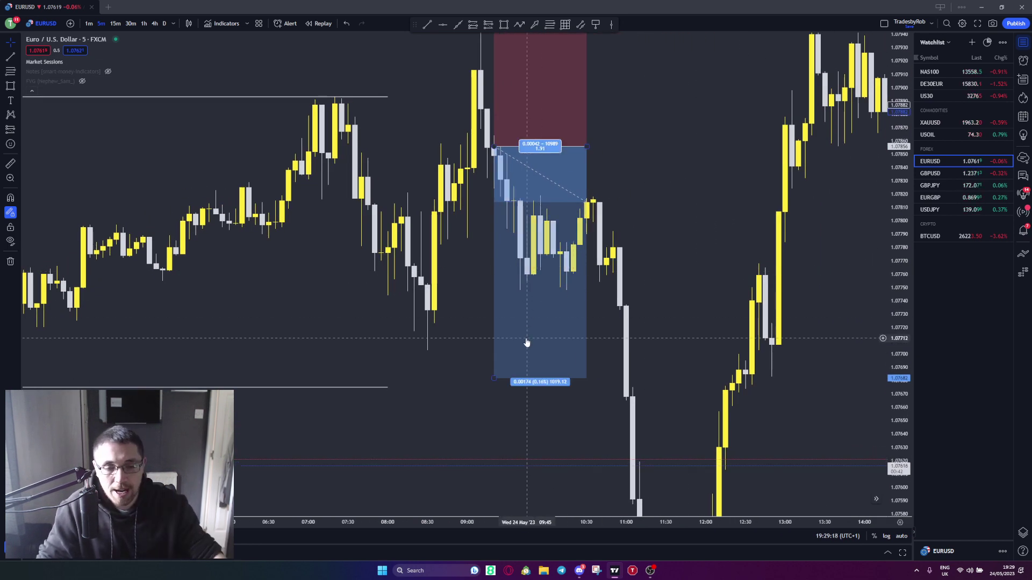
pyautogui.click(611, 302)
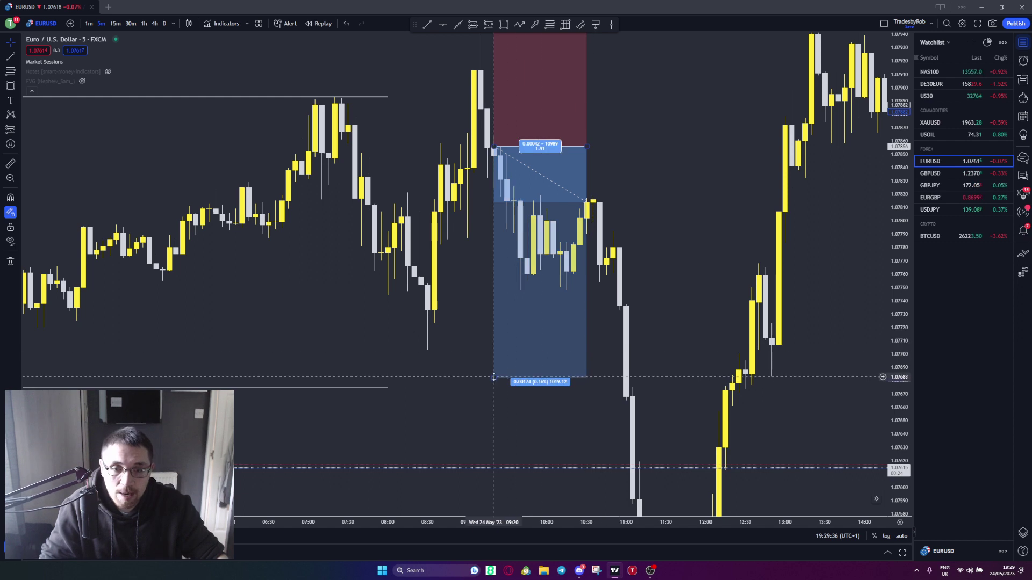
# Try a closer target of about 1.07765 on the 09:20 short position, and undo the change.
pyautogui.moveTo(538, 378); pyautogui.dragTo(540, 267)
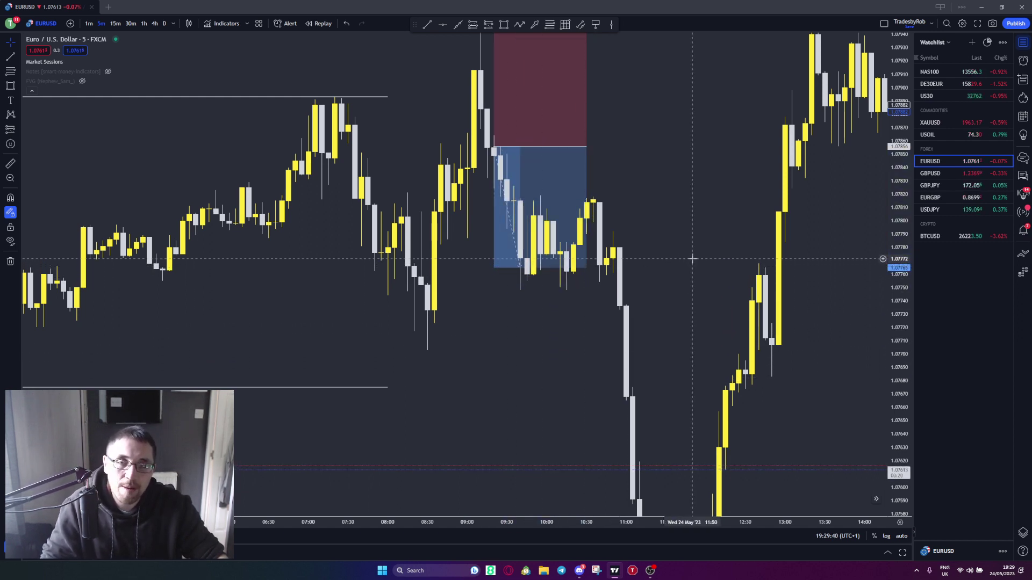
pyautogui.click(528, 263)
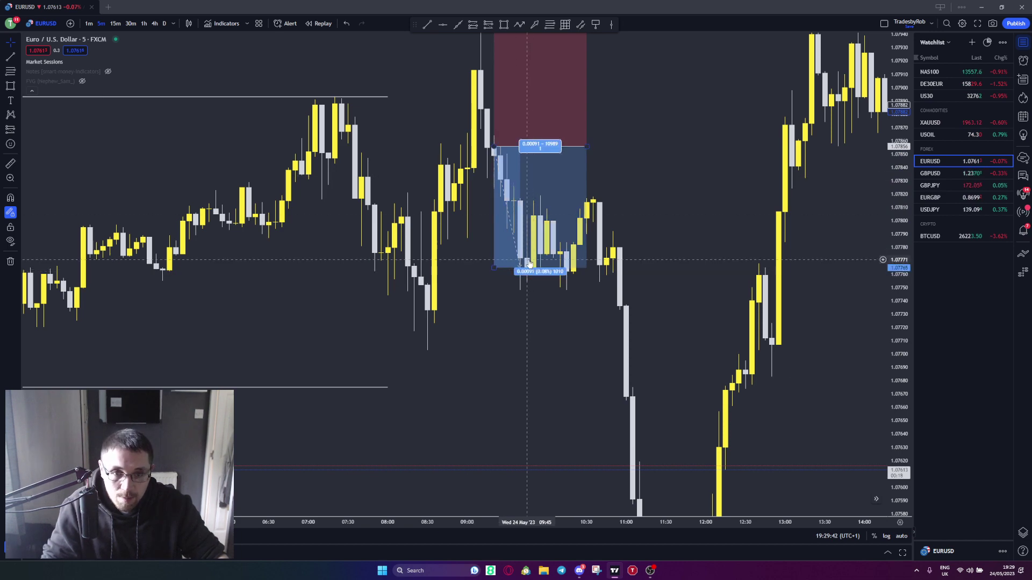
pyautogui.hotkey('ctrl', 'z')
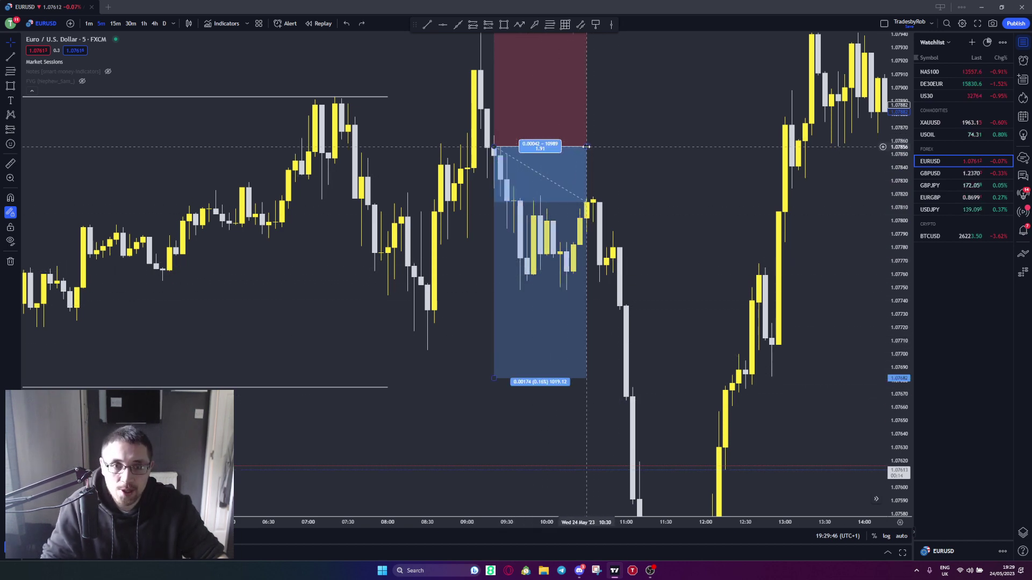
# Extend the 09:20 short position in time to about 11:15, and delete the position.
pyautogui.moveTo(586, 146); pyautogui.dragTo(645, 143)
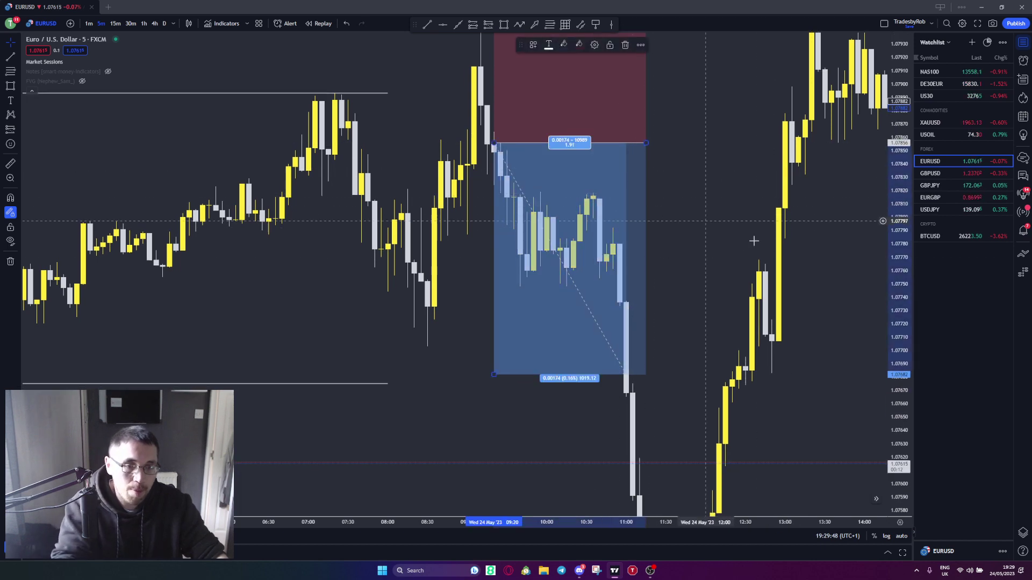
pyautogui.press('Delete')
# Examine the London session low and high lines of 24 May and the sweep of the high after 13:00.
pyautogui.moveTo(897, 207); pyautogui.dragTo(897, 293)
pyautogui.moveTo(852, 319); pyautogui.dragTo(799, 242)
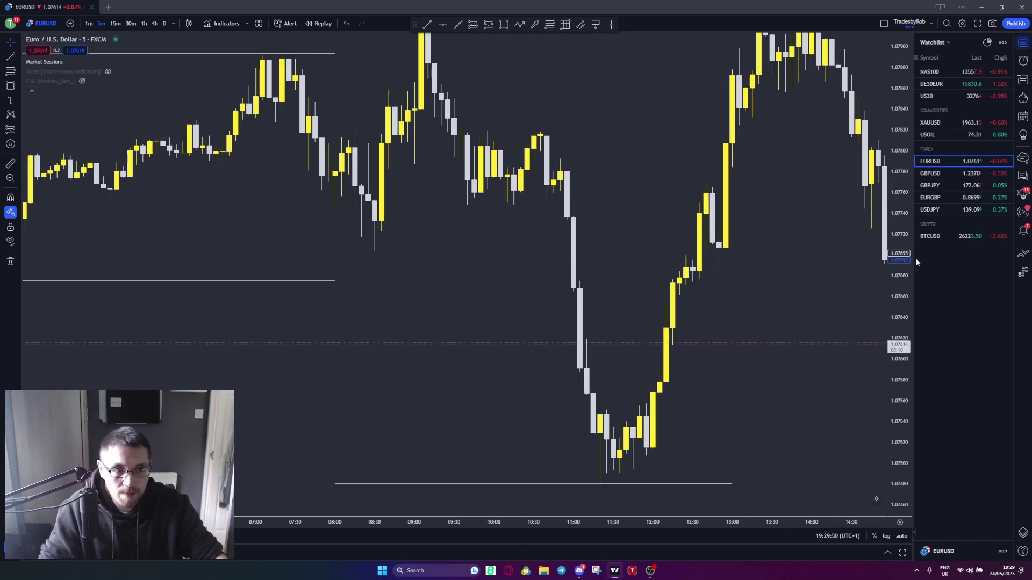
pyautogui.scroll(-3, 634, 214)
pyautogui.scroll(3, 583, 241)
pyautogui.scroll(-3, 569, 231)
pyautogui.moveTo(567, 225); pyautogui.dragTo(440, 135)
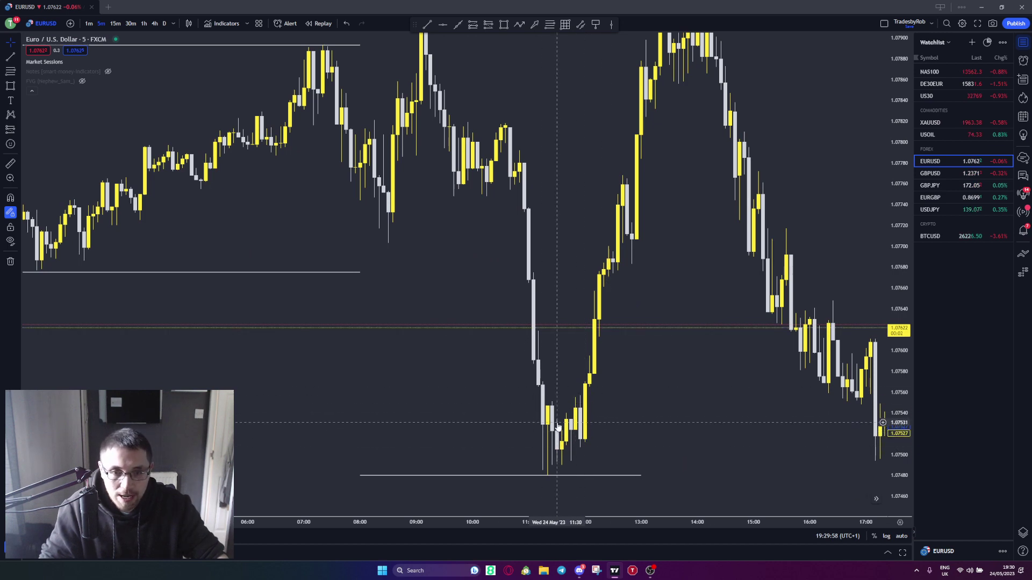
pyautogui.moveTo(423, 381); pyautogui.dragTo(385, 467)
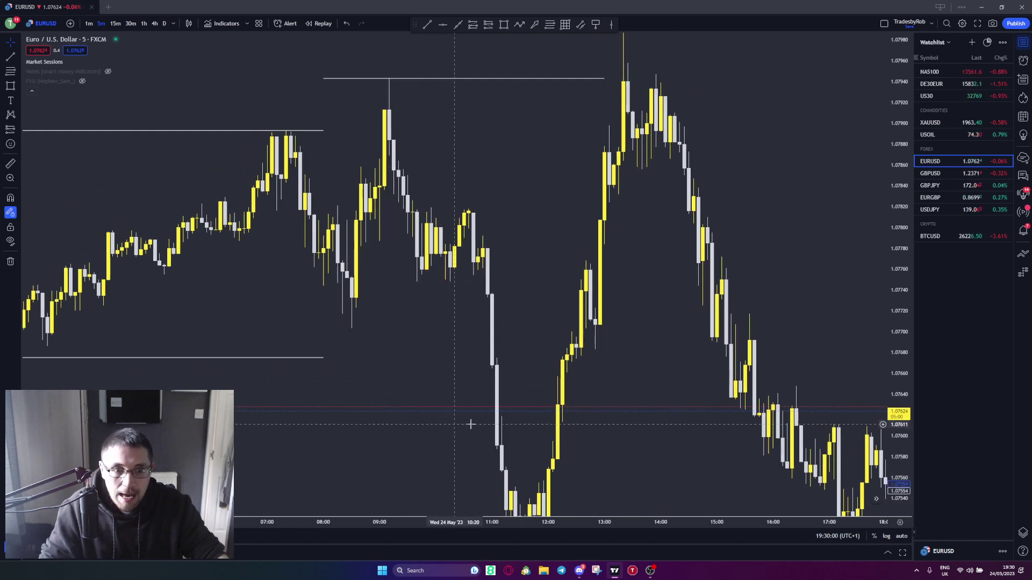
pyautogui.moveTo(609, 425); pyautogui.dragTo(598, 308)
pyautogui.moveTo(617, 356); pyautogui.dragTo(656, 352)
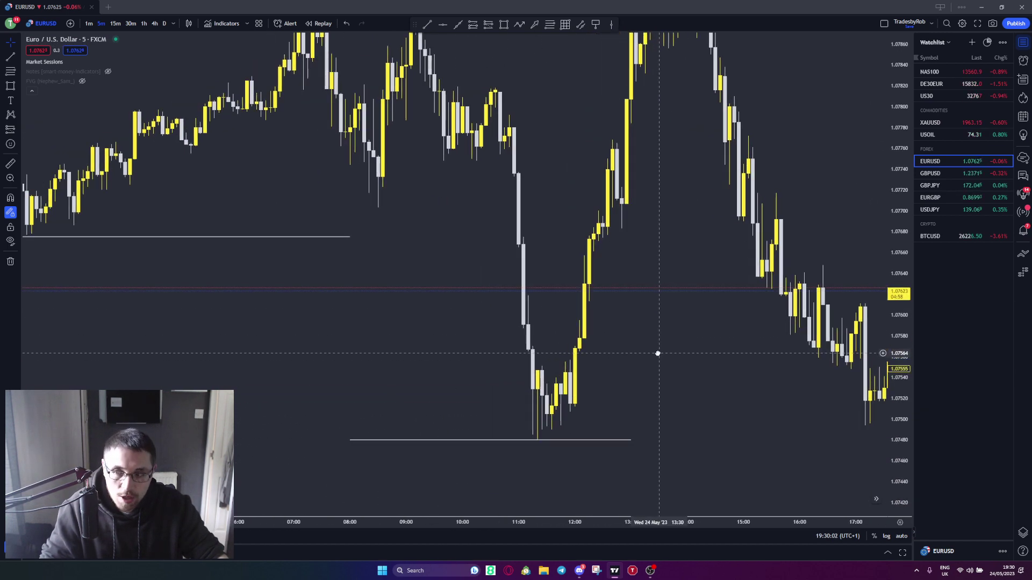
pyautogui.moveTo(638, 211); pyautogui.dragTo(624, 322)
pyautogui.moveTo(635, 251); pyautogui.dragTo(619, 339)
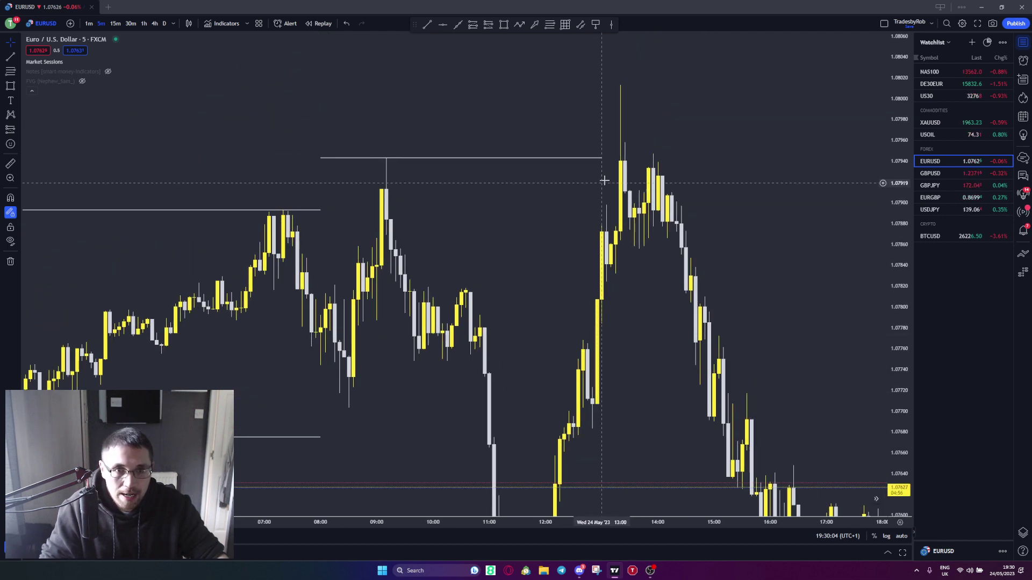
# Place a Short Position on the 13:30 candle of 24 May with the entry at 1.07885 and the stop at about 1.08014.
pyautogui.scroll(2, 604, 181)
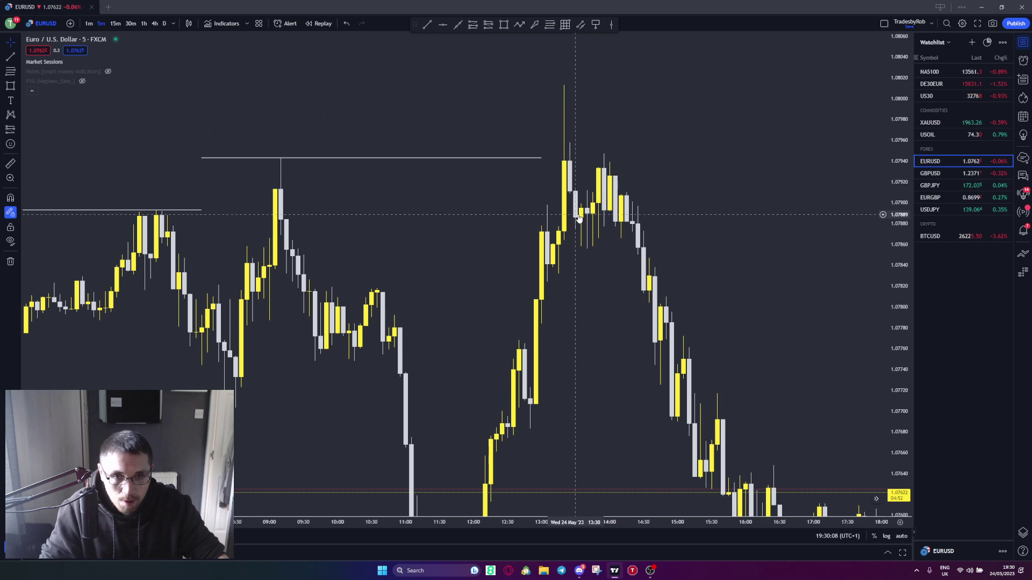
pyautogui.click(488, 24)
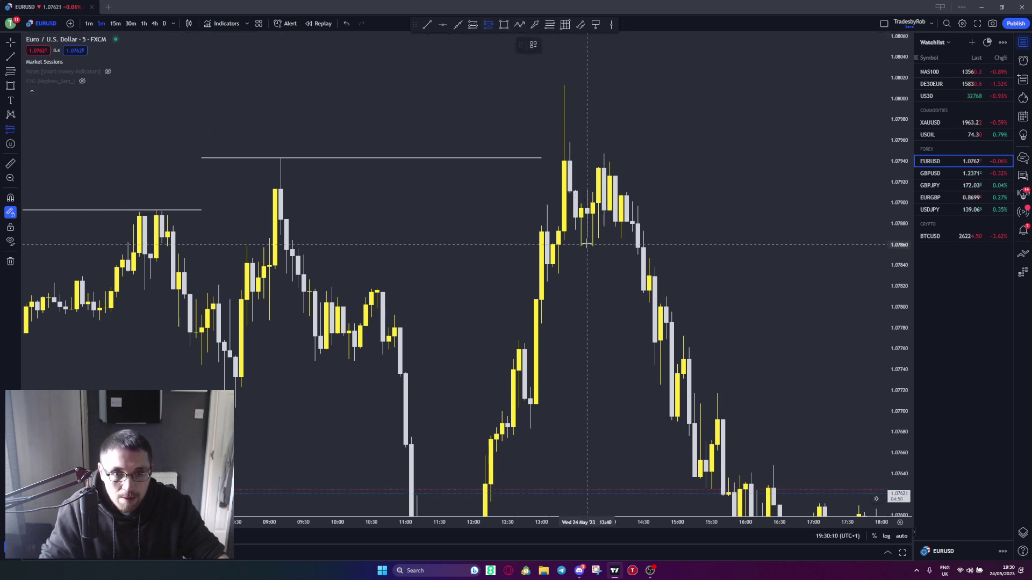
pyautogui.click(575, 218)
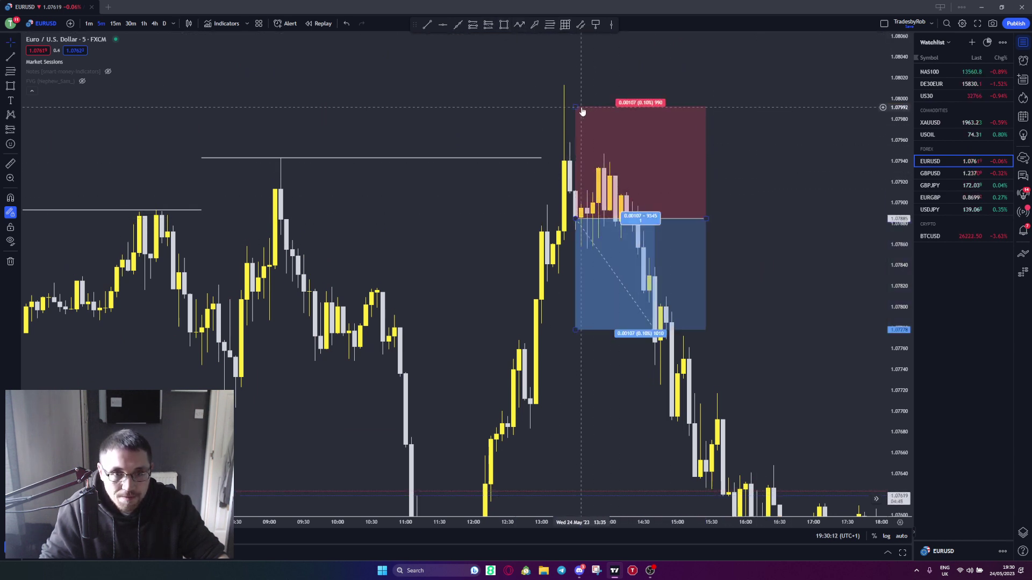
pyautogui.moveTo(575, 105); pyautogui.dragTo(575, 83)
# Extend the 13:30 short position's target to about 1.07492, just above the London session low line.
pyautogui.moveTo(767, 299); pyautogui.dragTo(758, 151)
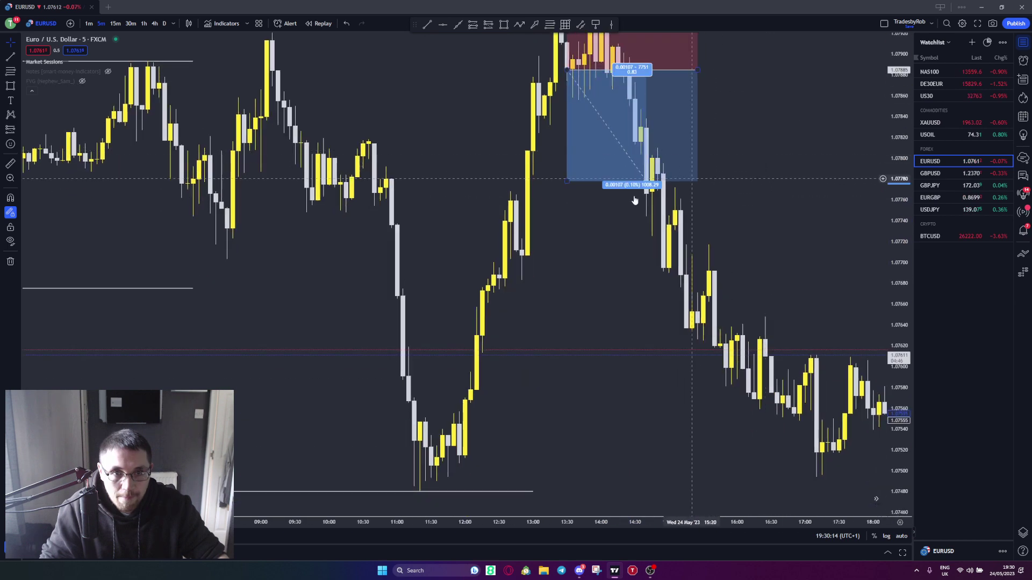
pyautogui.moveTo(561, 118); pyautogui.dragTo(558, 397)
pyautogui.moveTo(757, 401); pyautogui.dragTo(657, 514)
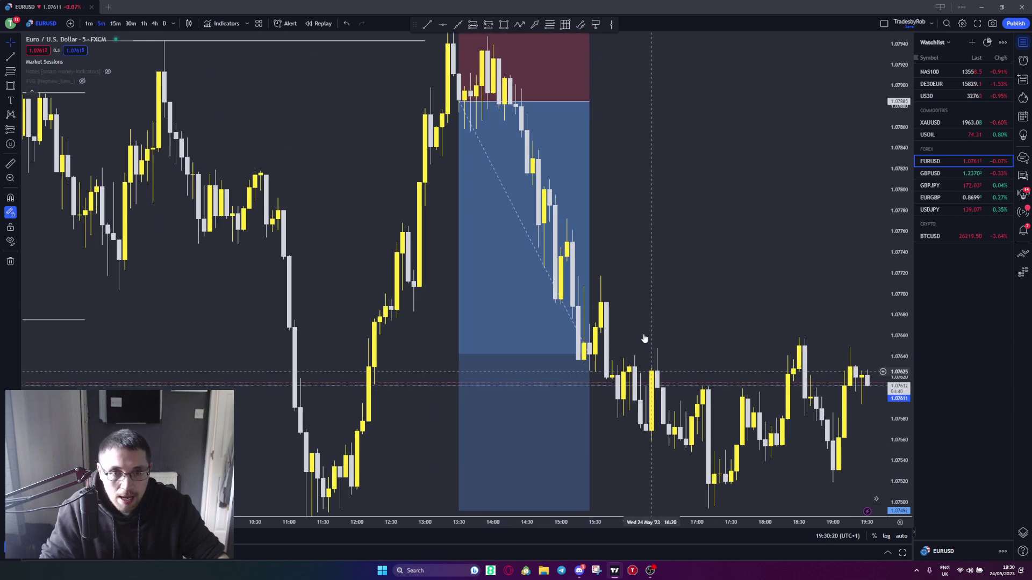
# Widen the 13:30 short position in time so it reaches about 19:15, near the latest candles.
pyautogui.moveTo(588, 103); pyautogui.dragTo(748, 106)
pyautogui.moveTo(802, 201); pyautogui.dragTo(548, 36)
pyautogui.moveTo(611, 72); pyautogui.dragTo(643, 217)
pyautogui.moveTo(525, 66); pyautogui.dragTo(569, 66)
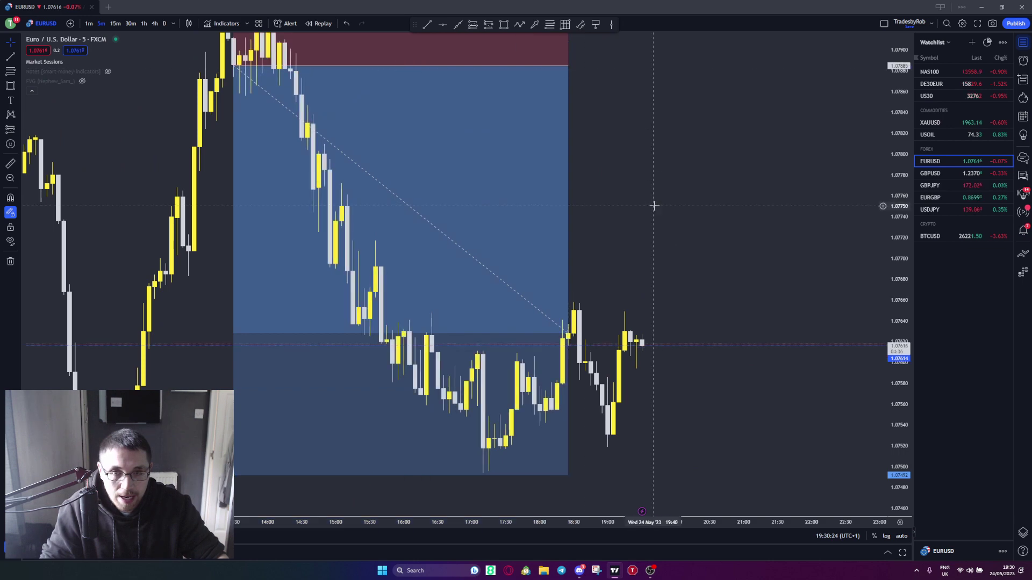
pyautogui.scroll(-2, 658, 206)
pyautogui.moveTo(652, 66); pyautogui.dragTo(691, 66)
pyautogui.moveTo(558, 76); pyautogui.dragTo(662, 122)
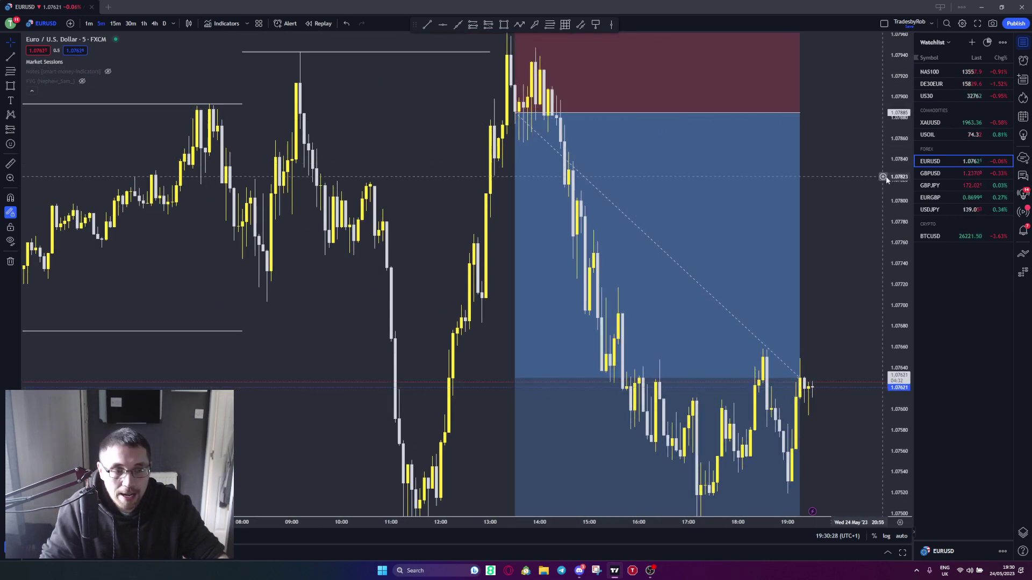
# Bring the 13:30 short position's target up to about 1.07757.
pyautogui.moveTo(900, 185); pyautogui.dragTo(904, 294)
pyautogui.moveTo(513, 460); pyautogui.dragTo(547, 253)
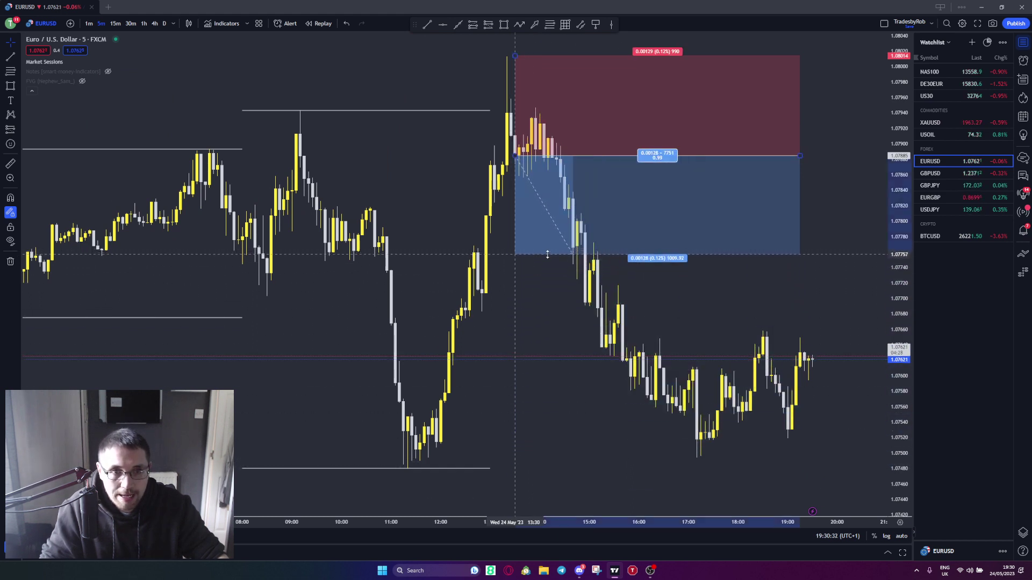
# Draw a horizontal trend line at about 1.07660 from 12:30 to 19:20, and extend the 13:30 short position's target to about 1.07500.
pyautogui.click(633, 364)
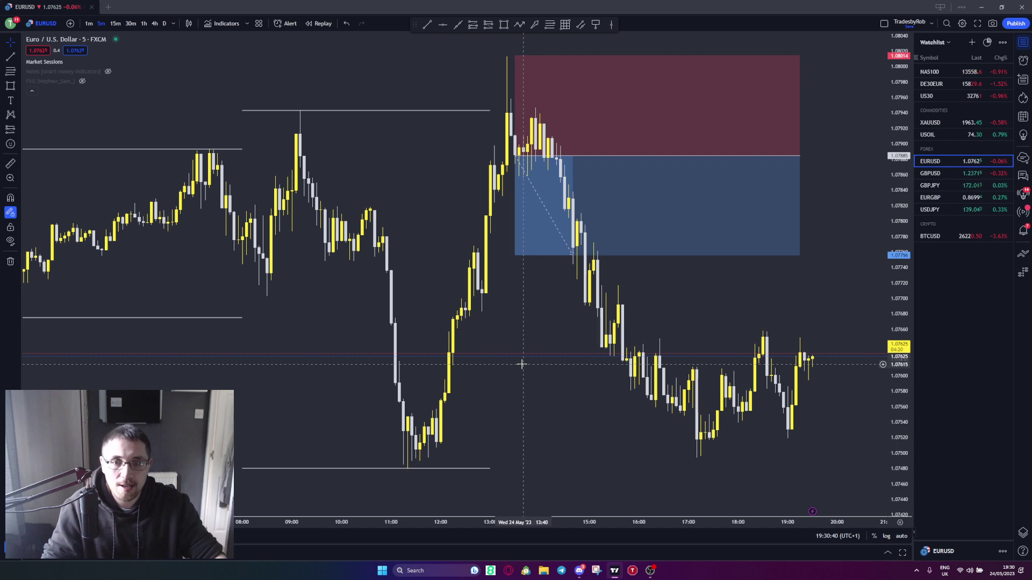
pyautogui.scroll(1, 519, 363)
pyautogui.moveTo(460, 362); pyautogui.dragTo(810, 343)
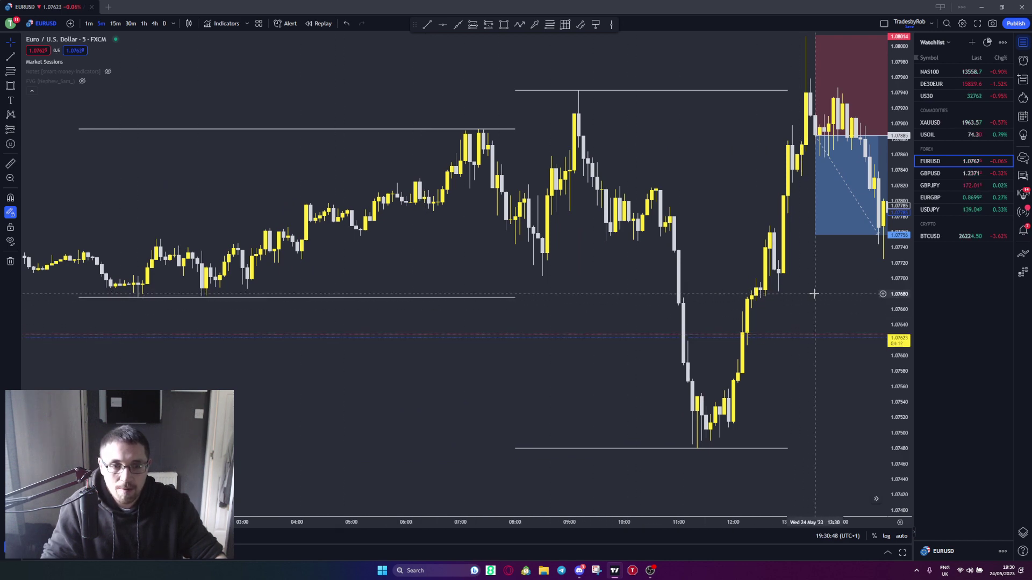
pyautogui.moveTo(814, 294); pyautogui.dragTo(417, 276)
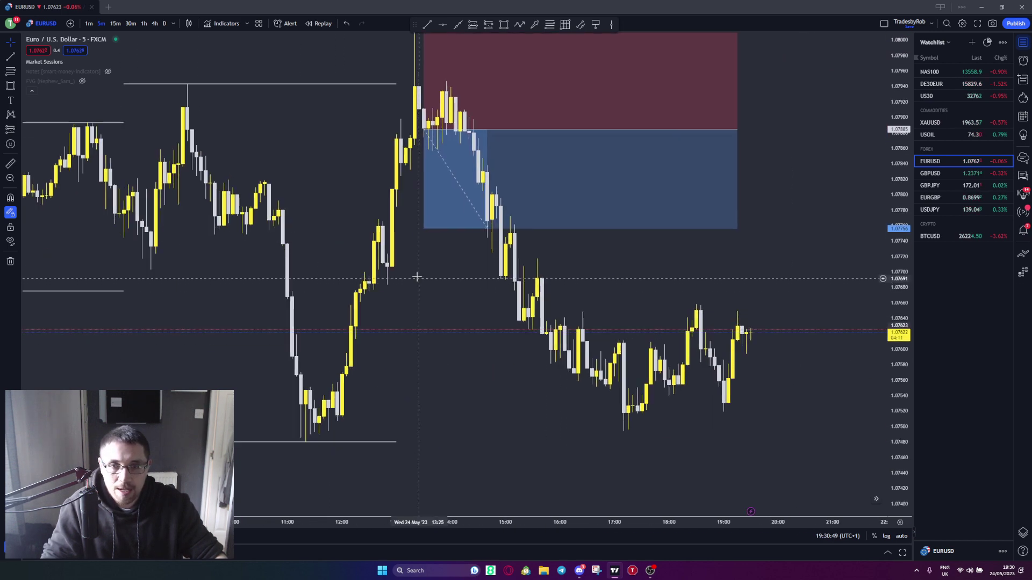
pyautogui.click(427, 26)
pyautogui.moveTo(370, 304); pyautogui.dragTo(741, 303)
pyautogui.moveTo(425, 228)
pyautogui.mouseDown()
pyautogui.moveTo(437, 303)
pyautogui.moveTo(433, 448)
pyautogui.moveTo(429, 427)
pyautogui.mouseUp()
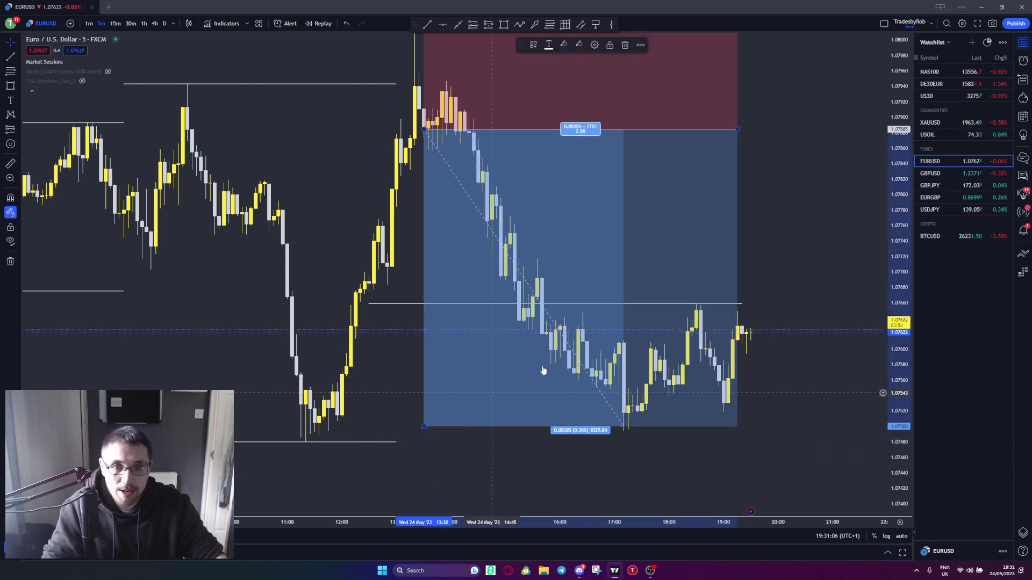
# Delete the 13:30 short position and the horizontal trend line at 1.07660.
pyautogui.click(757, 250)
pyautogui.click(691, 247)
pyautogui.press('Delete')
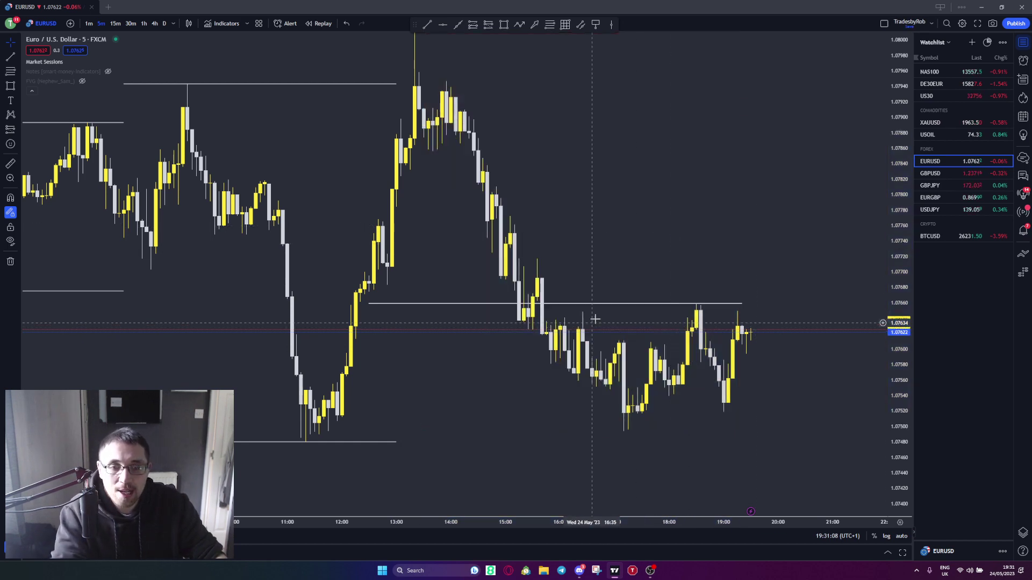
pyautogui.click(606, 304)
pyautogui.press('Delete')
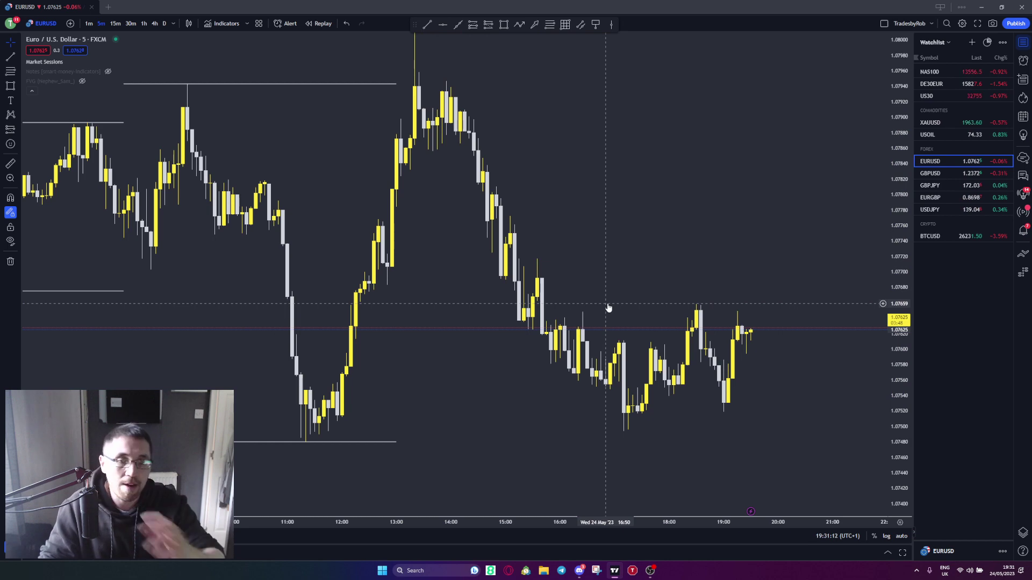
# Examine the candles around the 13:20 to 13:30 push above the London session high on 24 May.
pyautogui.moveTo(406, 278); pyautogui.dragTo(712, 400)
pyautogui.scroll(5, 688, 382)
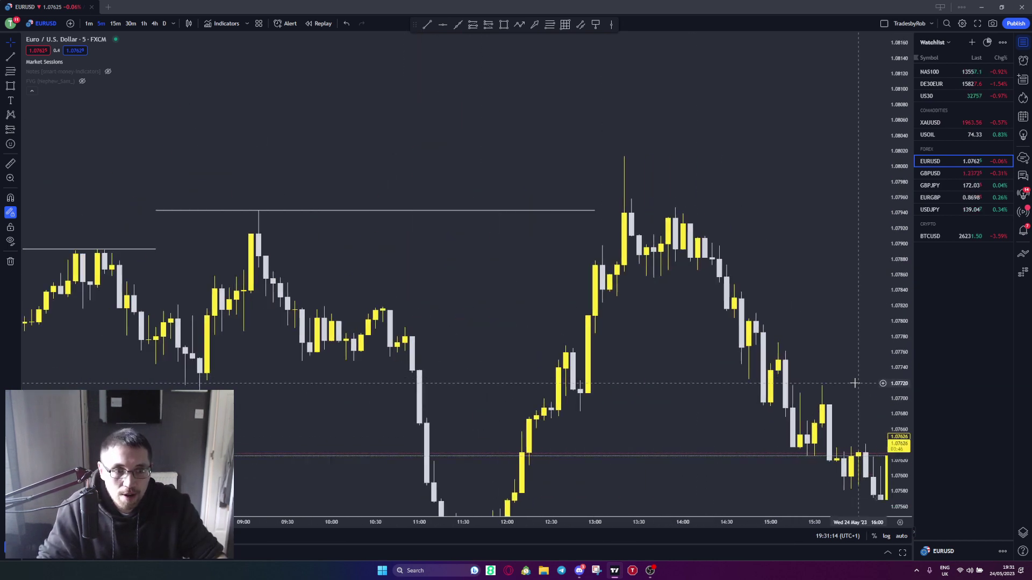
pyautogui.moveTo(895, 358); pyautogui.dragTo(896, 297)
pyautogui.scroll(3, 763, 281)
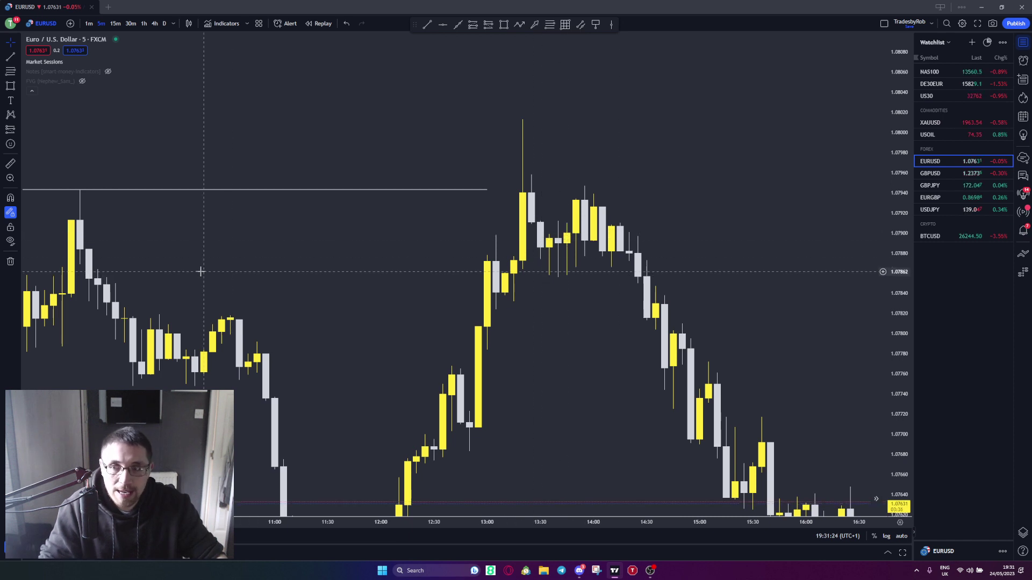
pyautogui.moveTo(532, 245); pyautogui.dragTo(483, 244)
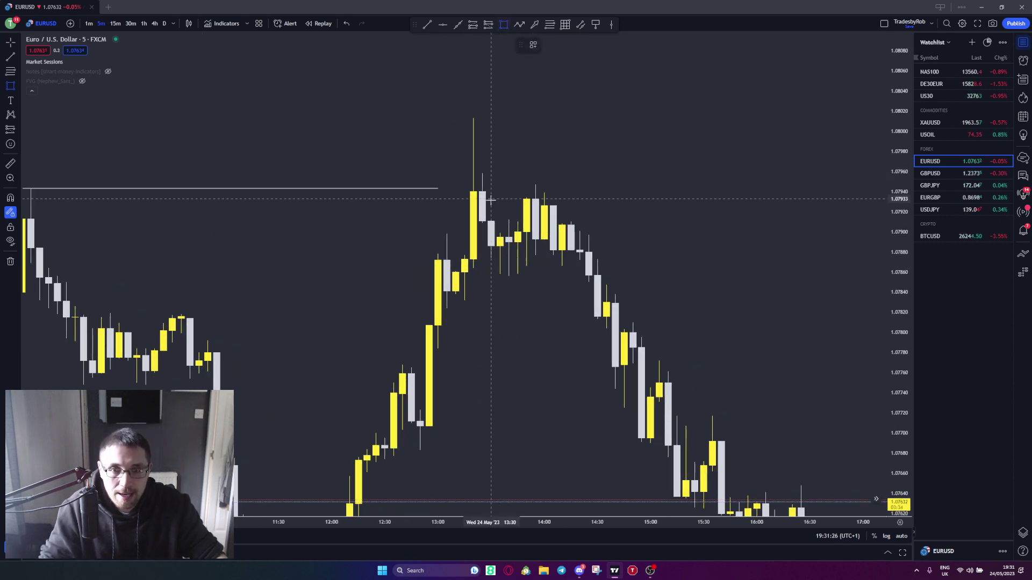
pyautogui.press('Escape')
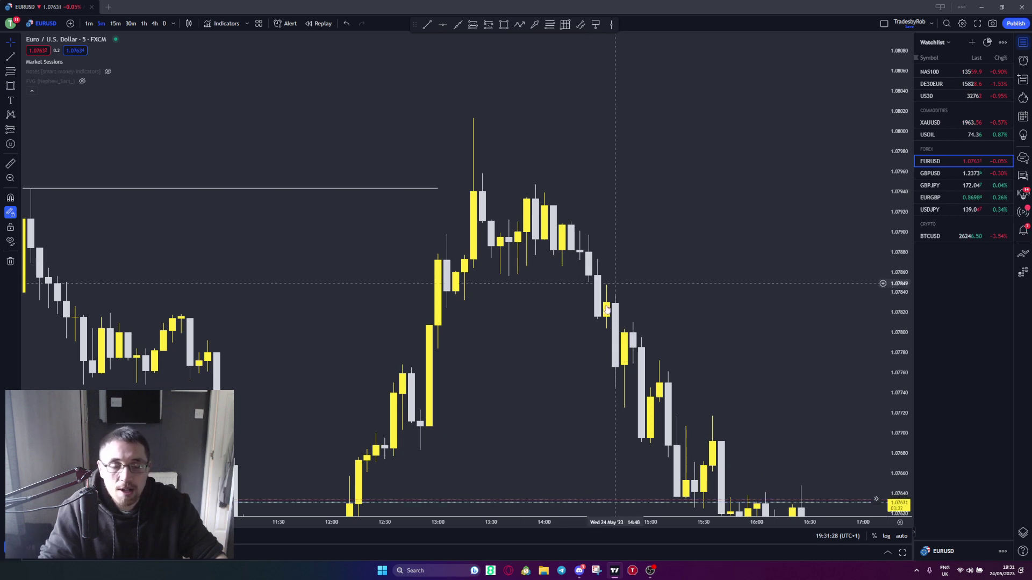
pyautogui.moveTo(543, 362); pyautogui.dragTo(551, 321)
pyautogui.moveTo(900, 193); pyautogui.dragTo(737, 316)
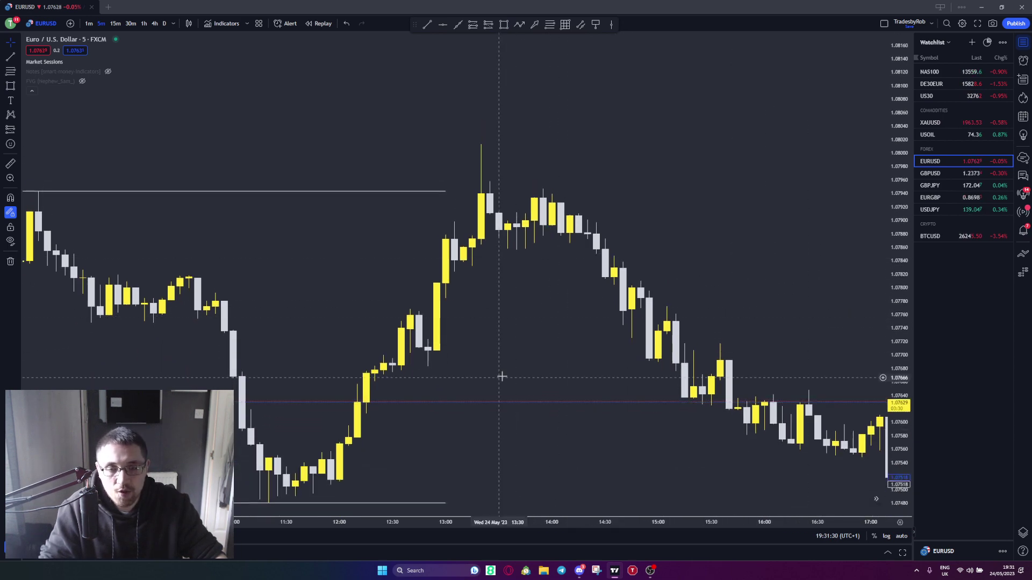
# Place a long position on the 08:35 candle of 23 May, entry 1.08010, stop about 1.07846, target about 1.08199, and delete it again.
pyautogui.moveTo(188, 313); pyautogui.dragTo(811, 293)
pyautogui.moveTo(500, 323); pyautogui.dragTo(634, 307)
pyautogui.scroll(-2, 315, 364)
pyautogui.moveTo(180, 406); pyautogui.dragTo(570, 401)
pyautogui.hscroll(-10, 569, 401)
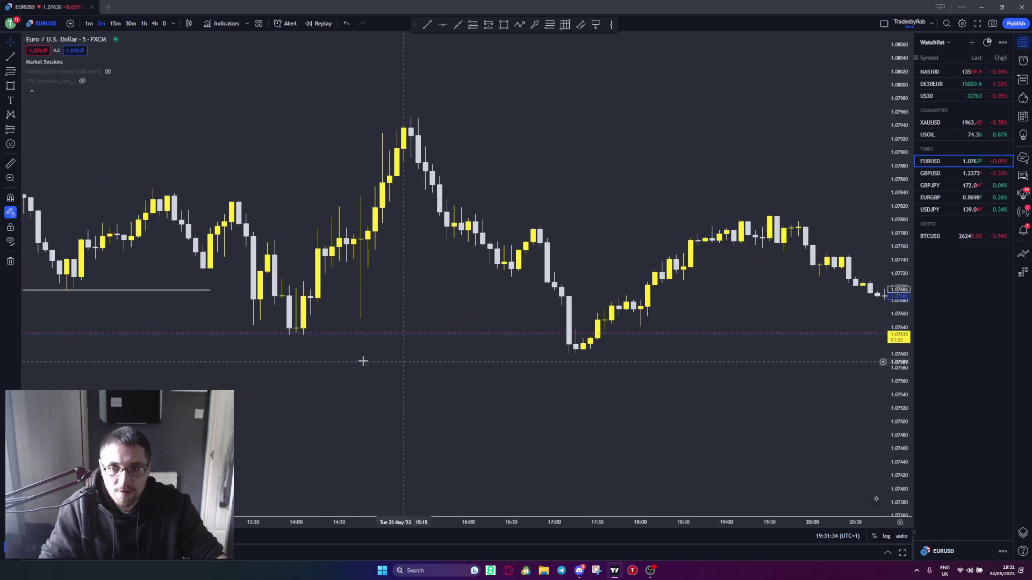
pyautogui.hscroll(-10, 623, 406)
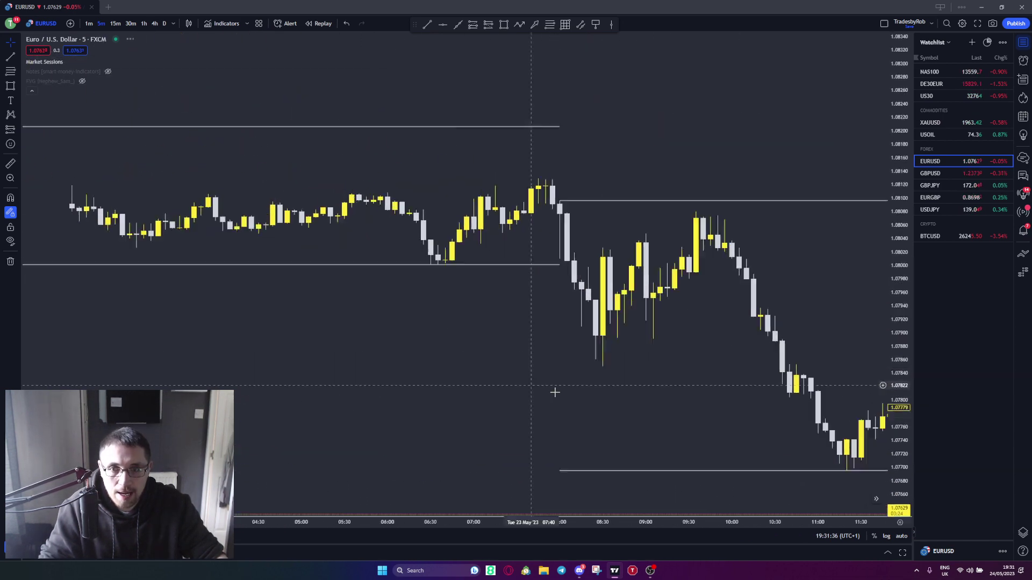
pyautogui.hscroll(3, 481, 302)
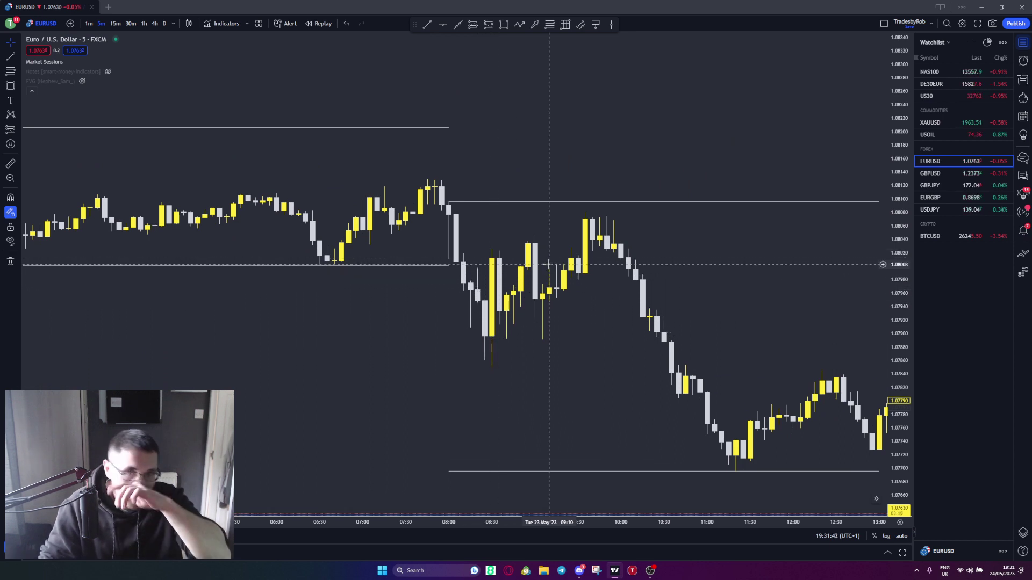
pyautogui.click(473, 25)
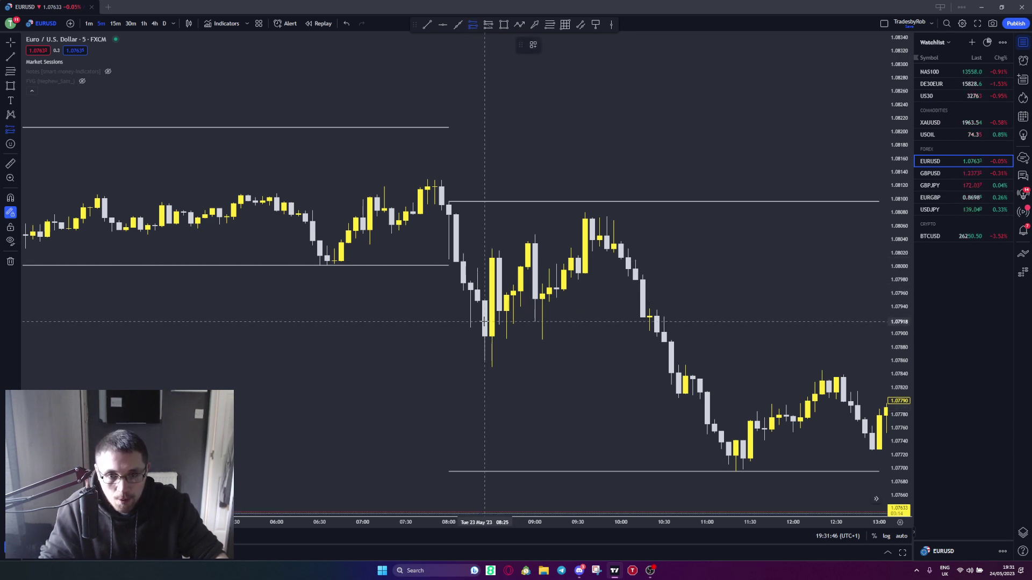
pyautogui.click(499, 260)
pyautogui.moveTo(499, 323); pyautogui.dragTo(504, 371)
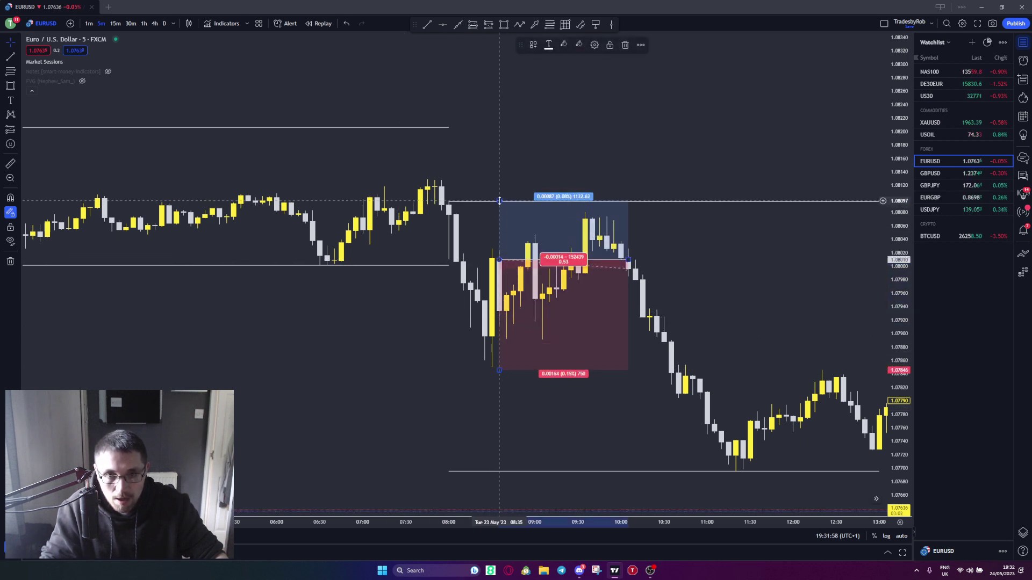
pyautogui.moveTo(500, 201); pyautogui.dragTo(502, 115)
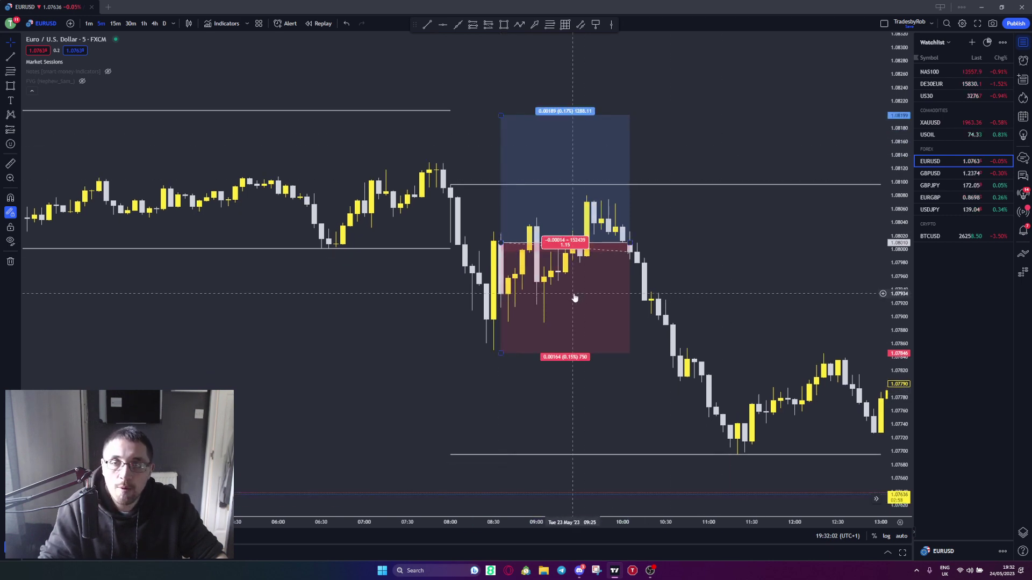
pyautogui.press('Delete')
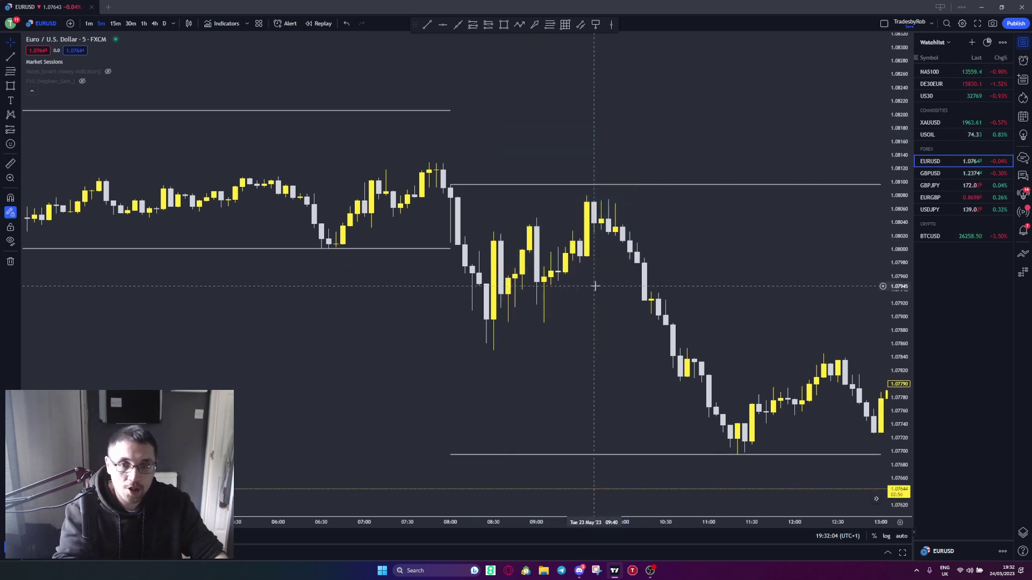
# Place a long position at 13:45 on 23 May, entry 1.07747, stop about 1.07635, narrowed to end about 13:55, and delete it again.
pyautogui.moveTo(626, 361); pyautogui.dragTo(444, 346)
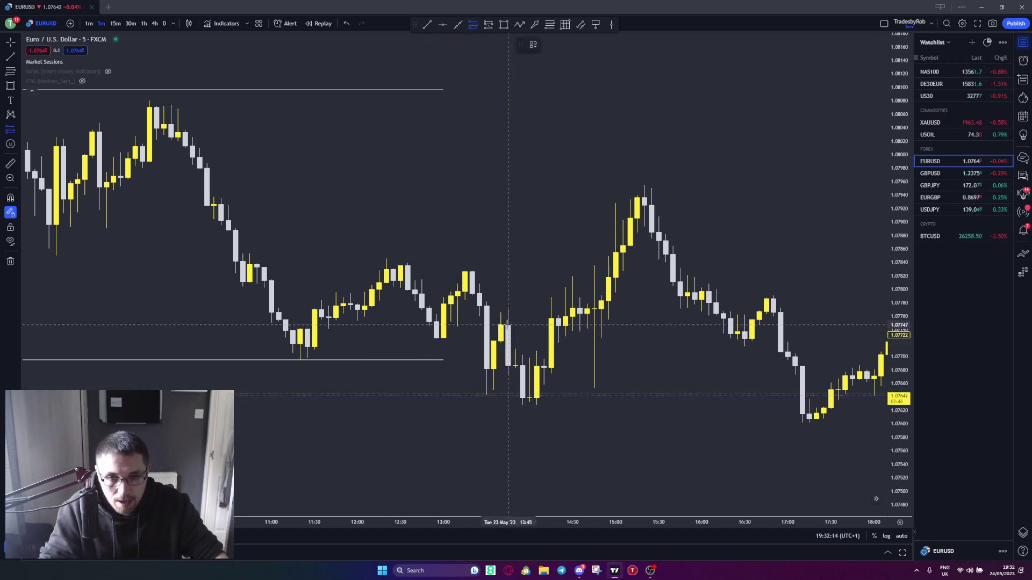
pyautogui.click(508, 325)
pyautogui.moveTo(508, 392); pyautogui.dragTo(510, 400)
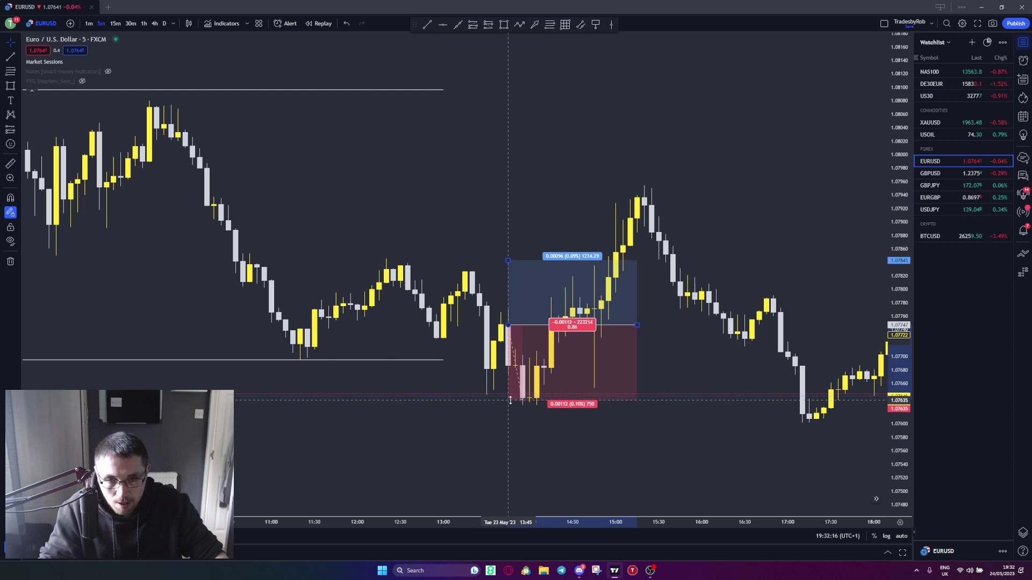
pyautogui.moveTo(637, 325); pyautogui.dragTo(522, 325)
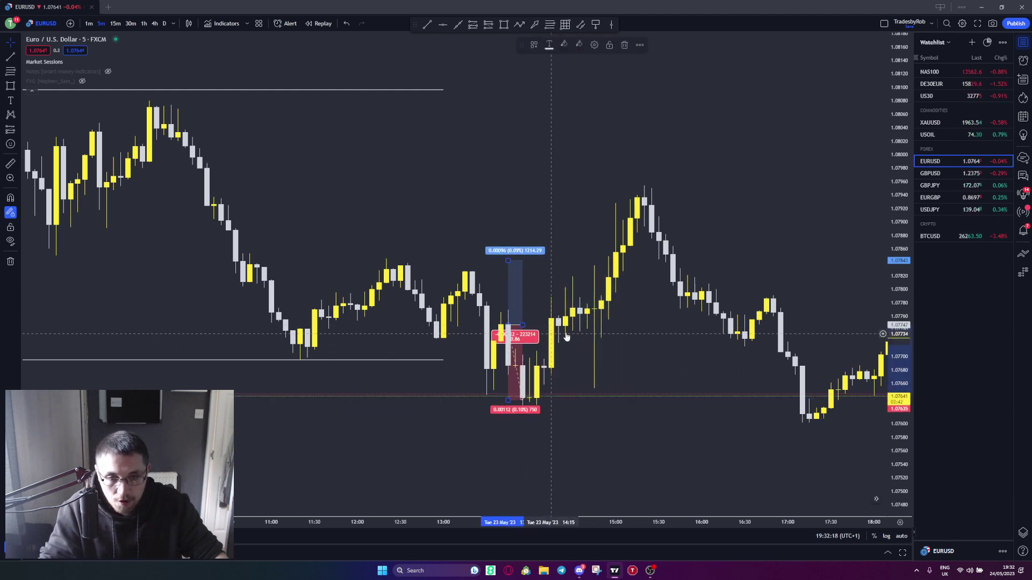
pyautogui.click(598, 369)
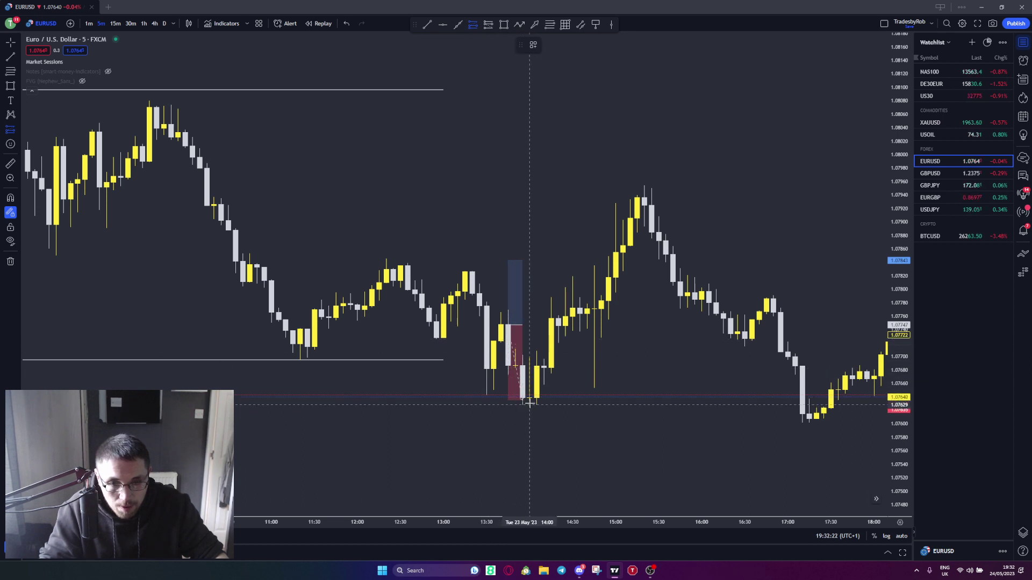
pyautogui.click(515, 306)
pyautogui.press('Delete')
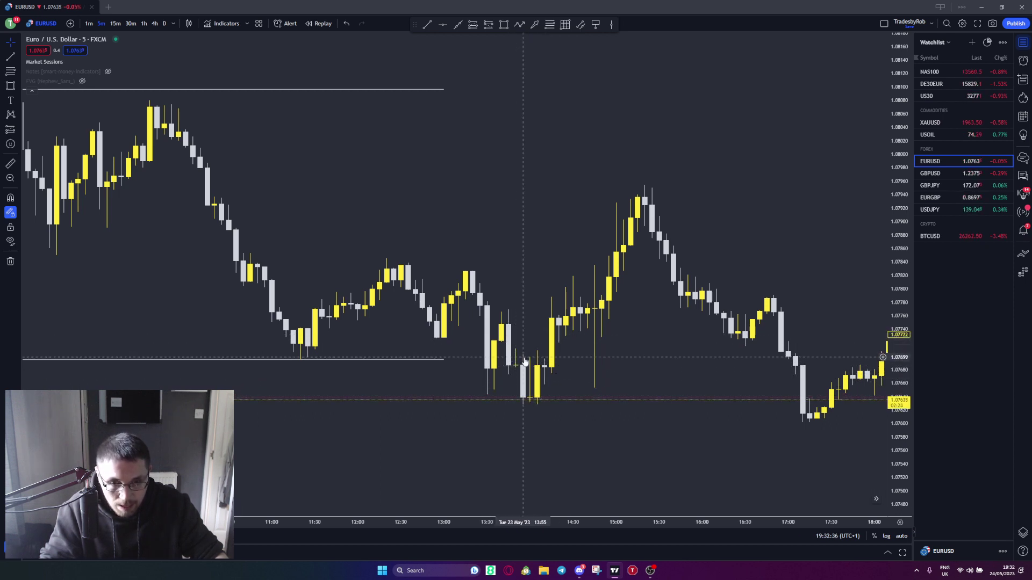
# Draw a short horizontal trend line at about 1.07710 from 13:50 to 14:15 on 23 May.
pyautogui.click(427, 24)
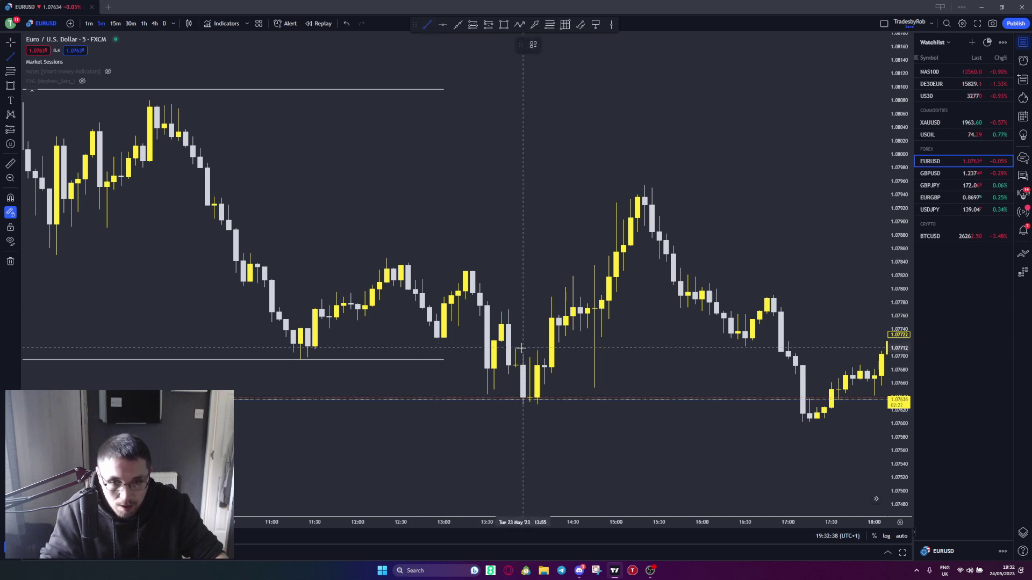
pyautogui.click(551, 349)
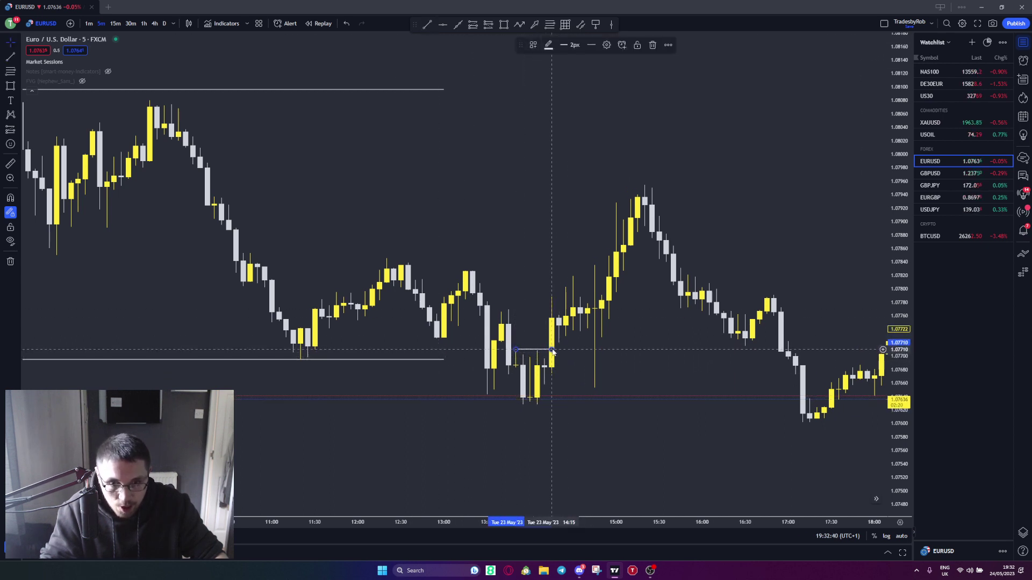
# Place a long position at 14:20 on 23 May with the entry at 1.07756 and the stop at about 1.07623.
pyautogui.click(473, 24)
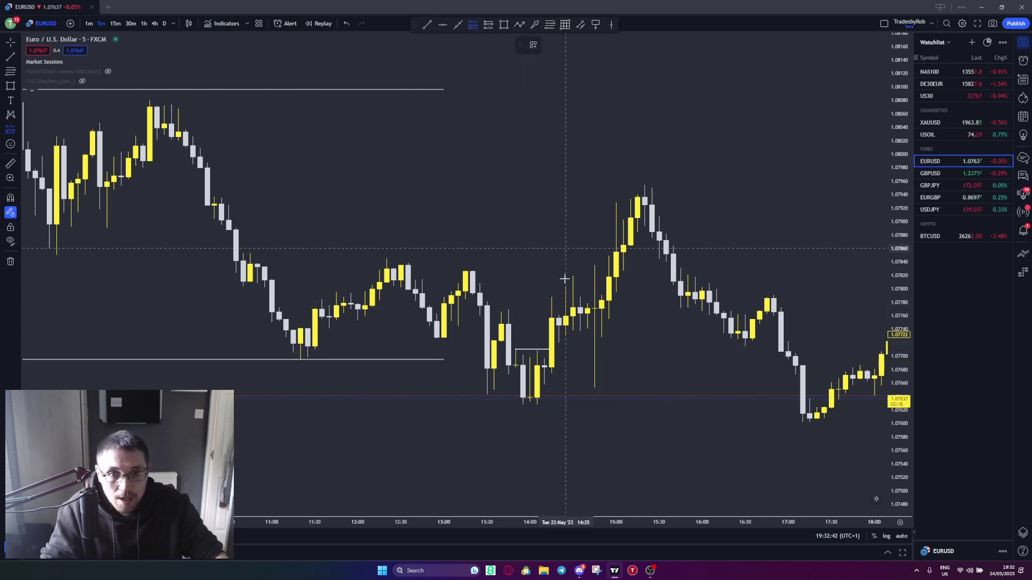
pyautogui.click(559, 318)
pyautogui.moveTo(559, 383); pyautogui.dragTo(559, 408)
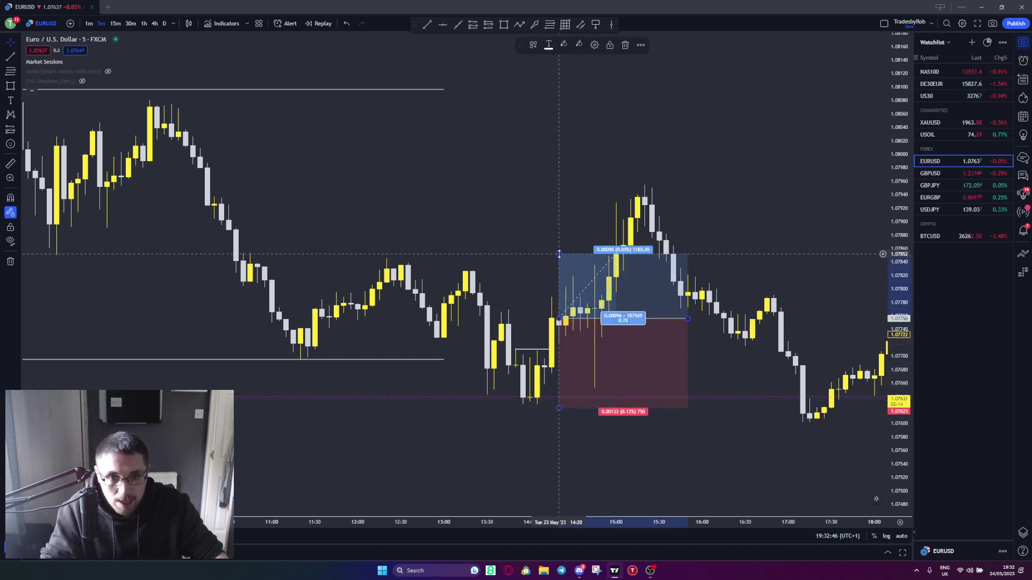
# Raise the 14:20 long position's target to about 1.08081, and bring it back down to about 1.07889.
pyautogui.moveTo(559, 253); pyautogui.dragTo(481, 102)
pyautogui.click(700, 241)
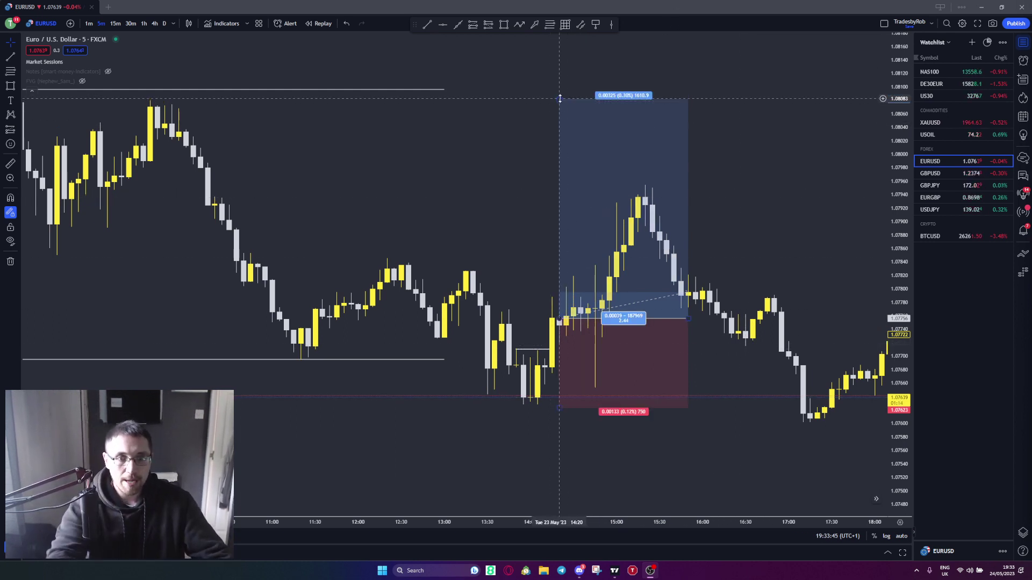
pyautogui.moveTo(559, 99); pyautogui.dragTo(572, 224)
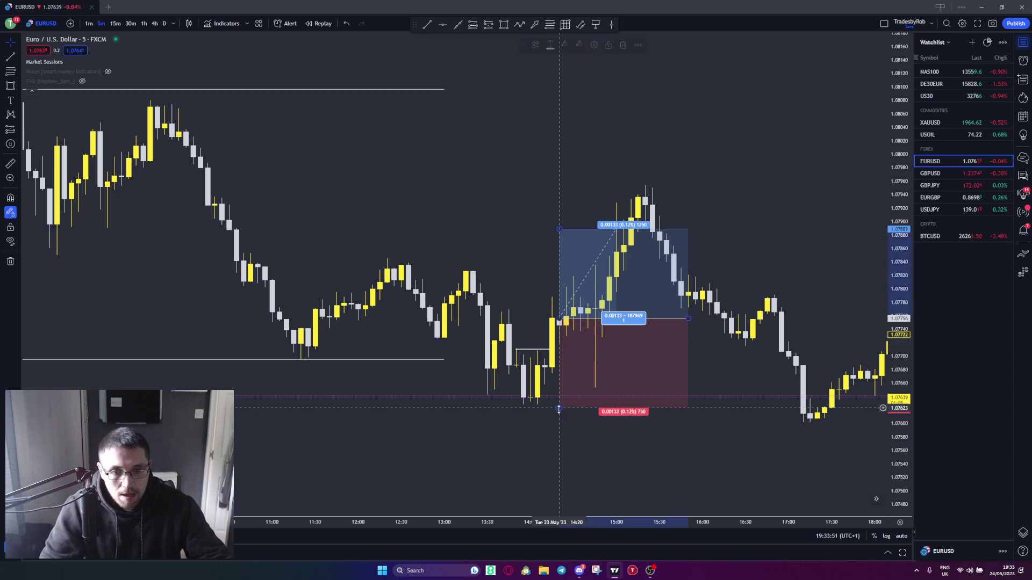
# Try moving the 14:20 long position's stop up to the entry price, and undo the change.
pyautogui.moveTo(559, 408); pyautogui.dragTo(571, 319)
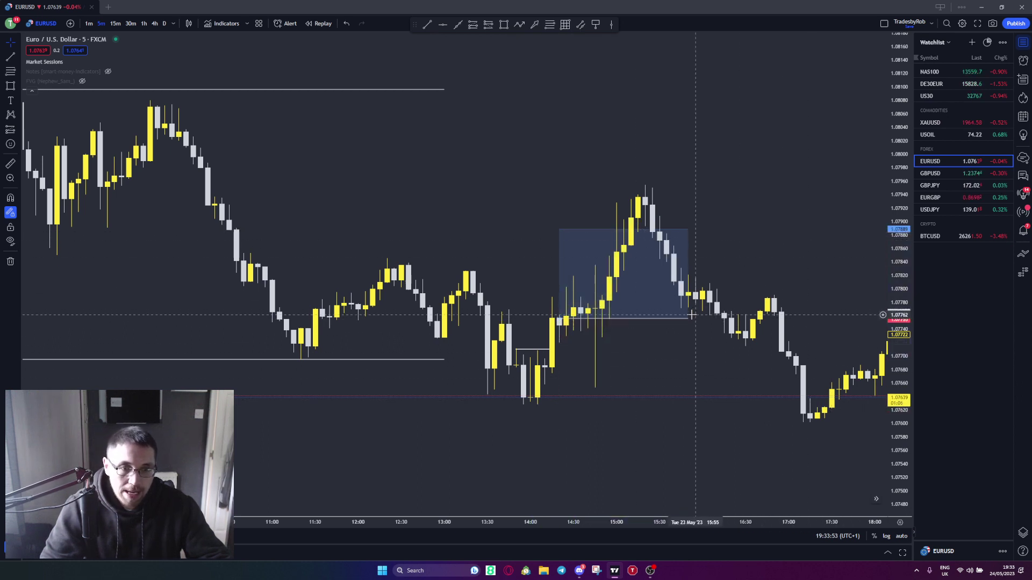
pyautogui.moveTo(690, 319); pyautogui.dragTo(710, 319)
pyautogui.hotkey('ctrl', 'z')
pyautogui.hotkey('ctrl', 'z')
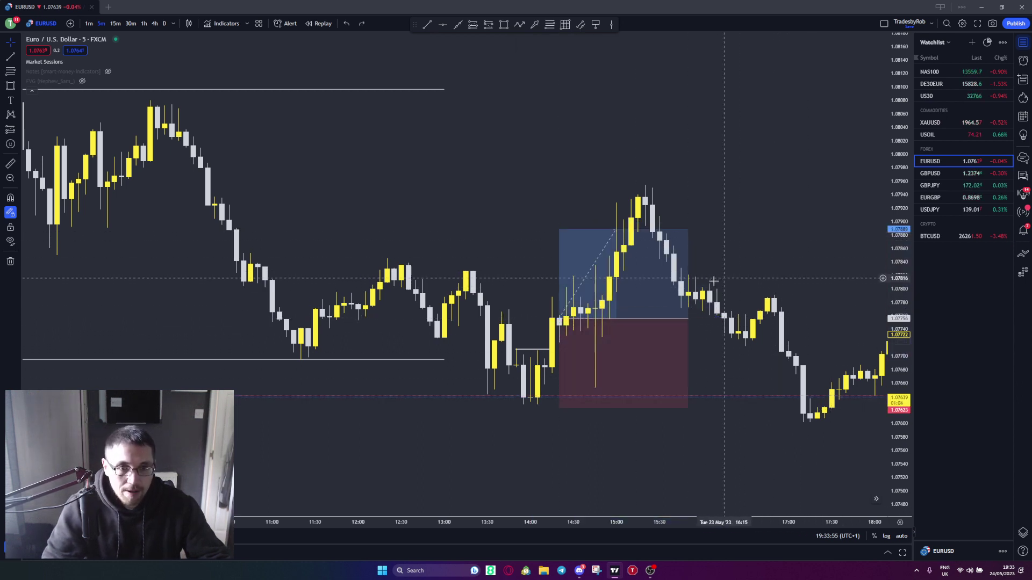
# Try the 14:20 long position's target at about 1.08063 and back at about 1.07890, and undo these target changes.
pyautogui.moveTo(559, 230); pyautogui.dragTo(563, 110)
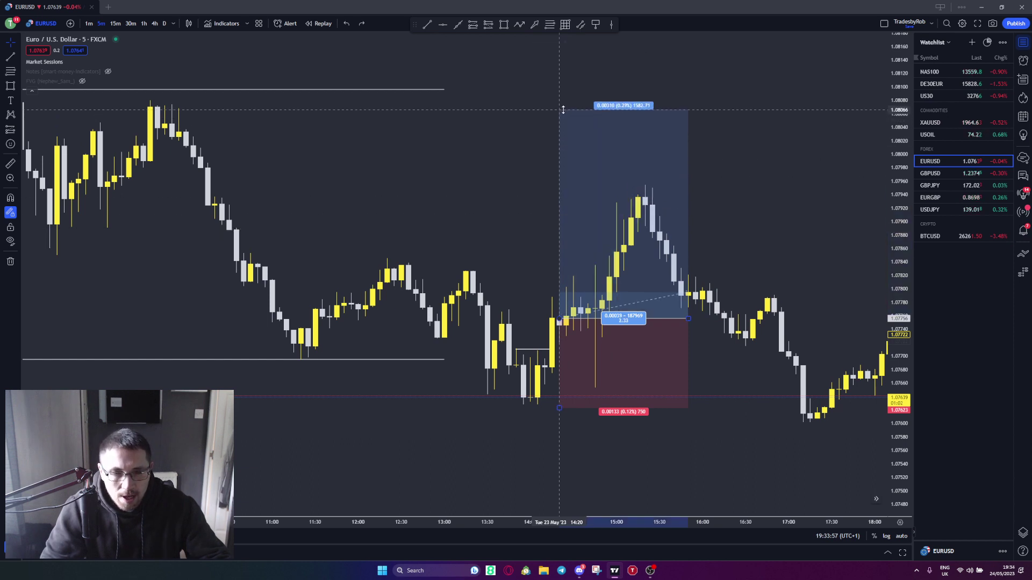
pyautogui.click(766, 131)
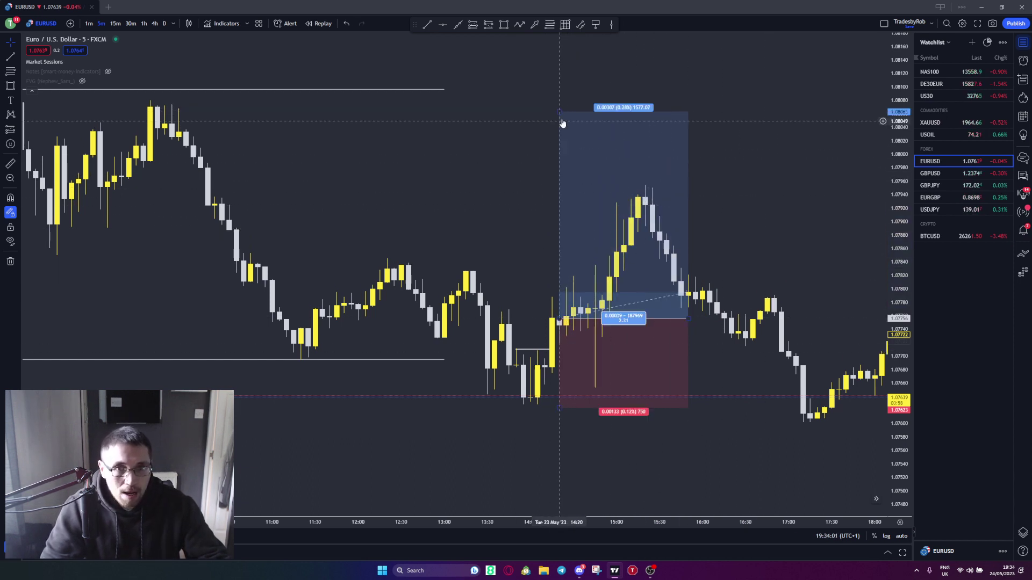
pyautogui.moveTo(558, 118); pyautogui.dragTo(576, 228)
pyautogui.click(582, 177)
pyautogui.click(602, 275)
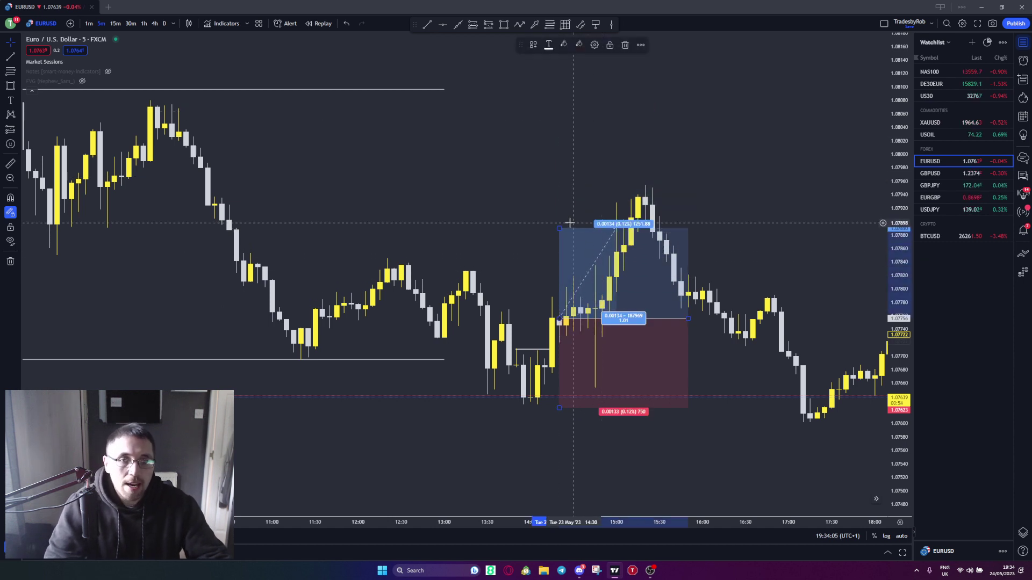
pyautogui.hotkey('ctrl', 'z')
pyautogui.hotkey('ctrl', 'z')
pyautogui.hotkey('ctrl', 'y')
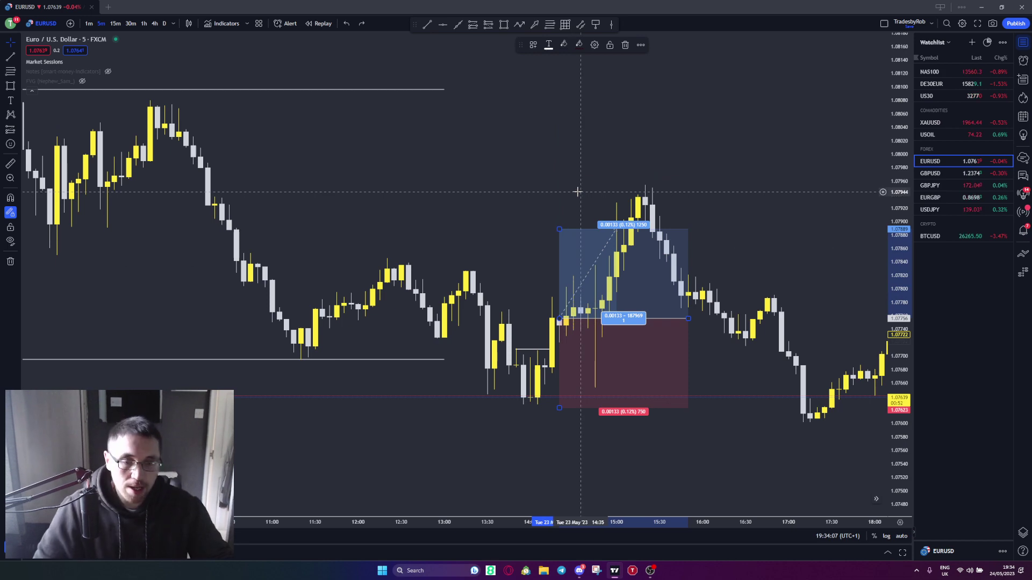
# Delete the 14:20 long position and the short horizontal line at 1.07710 on 23 May.
pyautogui.press('Delete')
pyautogui.scroll(-5, 582, 247)
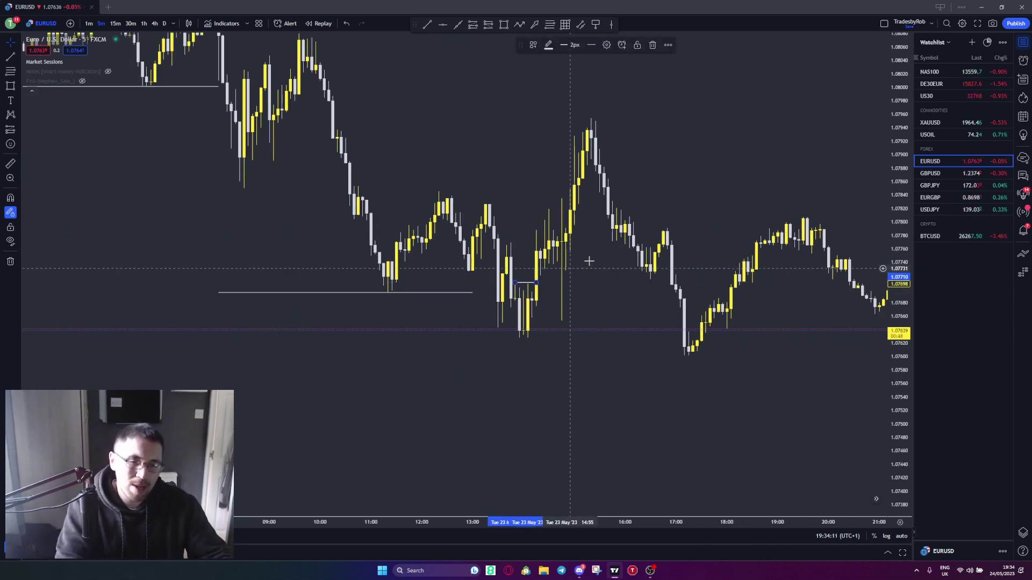
pyautogui.moveTo(898, 301); pyautogui.dragTo(898, 344)
pyautogui.moveTo(773, 239); pyautogui.dragTo(411, 228)
pyautogui.moveTo(242, 211); pyautogui.dragTo(645, 265)
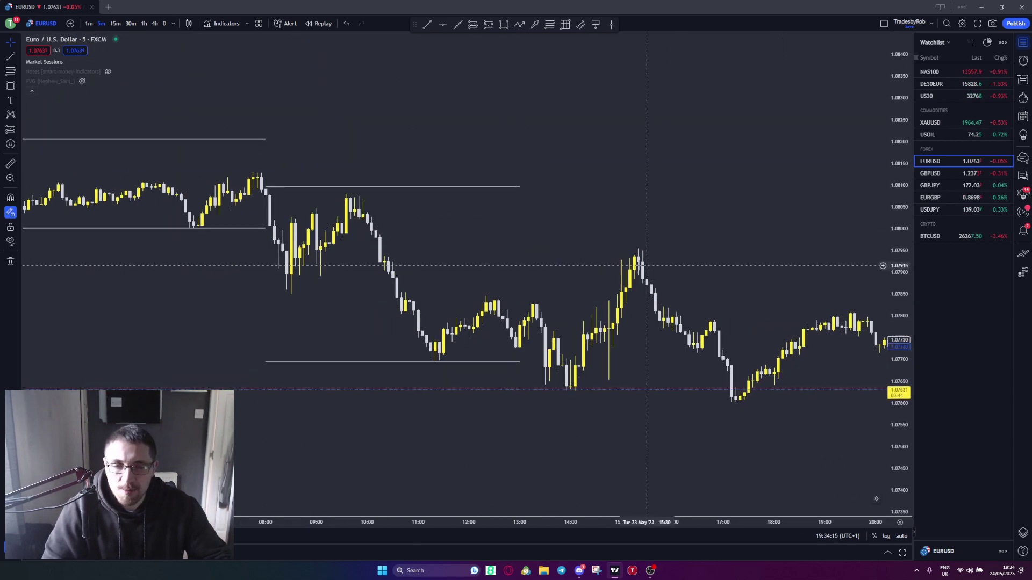
# Examine how price moves around the Market Sessions lows on the morning of 22 May, around 08:00 to 09:30.
pyautogui.moveTo(445, 261); pyautogui.dragTo(799, 281)
pyautogui.moveTo(369, 313); pyautogui.dragTo(583, 321)
pyautogui.moveTo(440, 326); pyautogui.dragTo(643, 403)
pyautogui.scroll(2, 661, 401)
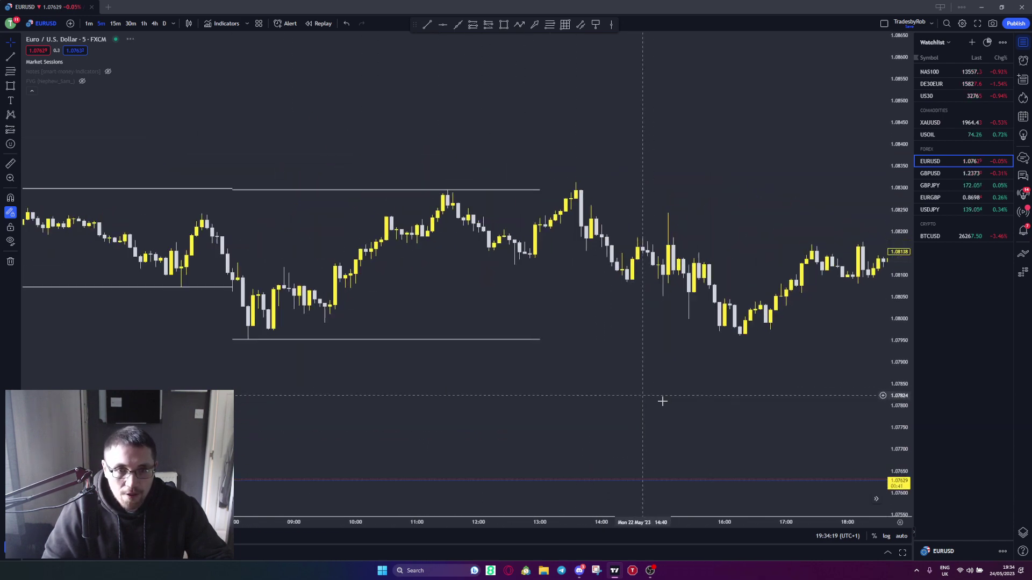
pyautogui.moveTo(320, 307); pyautogui.dragTo(694, 327)
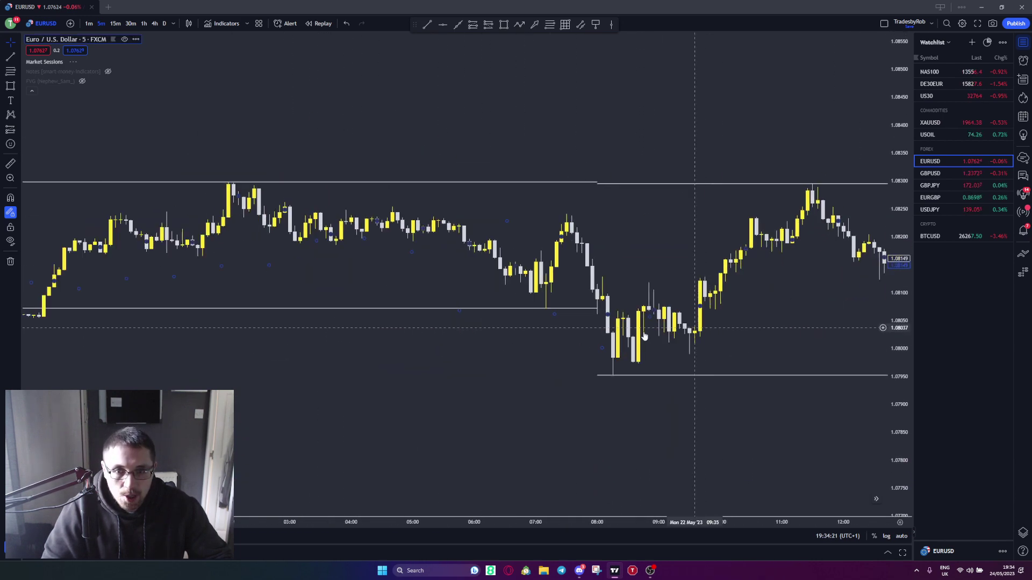
pyautogui.moveTo(406, 353); pyautogui.dragTo(367, 345)
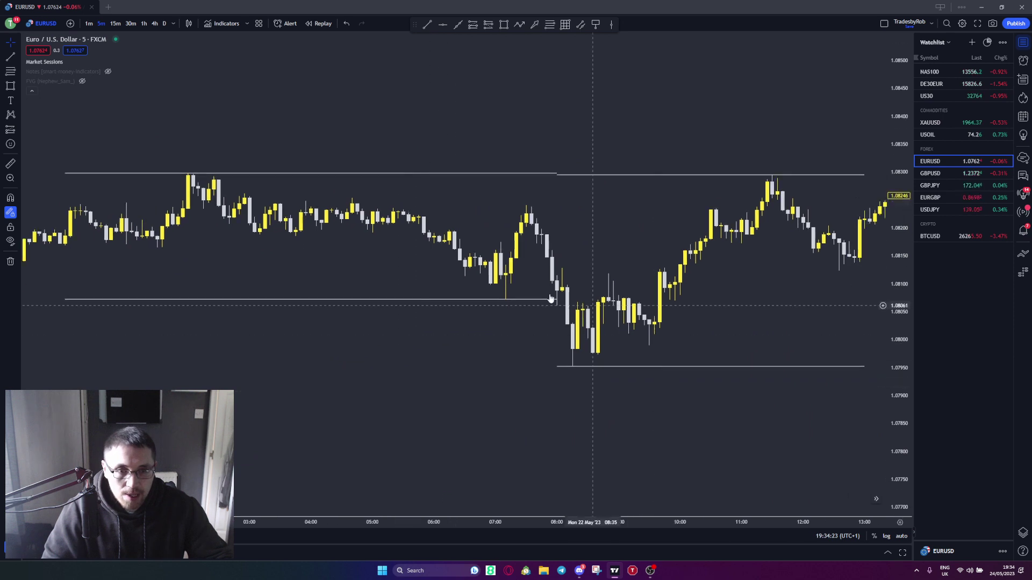
pyautogui.scroll(2, 581, 368)
pyautogui.hscroll(2, 513, 338)
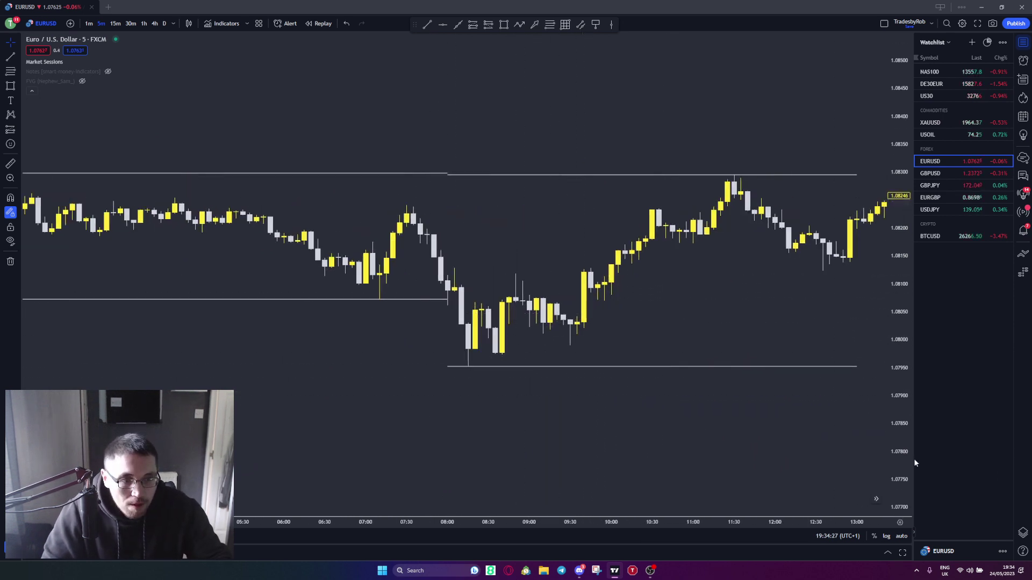
pyautogui.moveTo(906, 460); pyautogui.dragTo(898, 418)
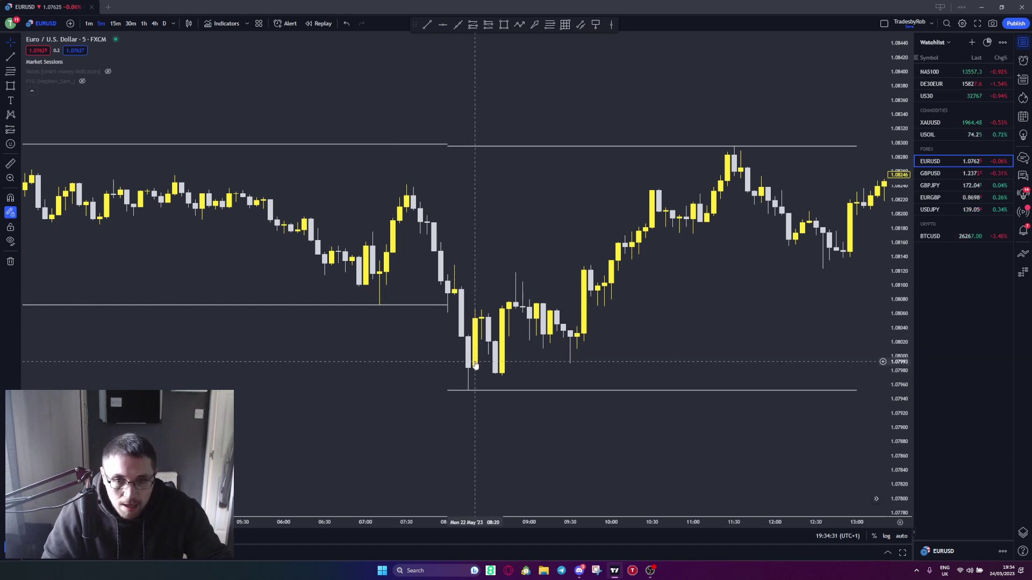
pyautogui.hscroll(-3, 499, 361)
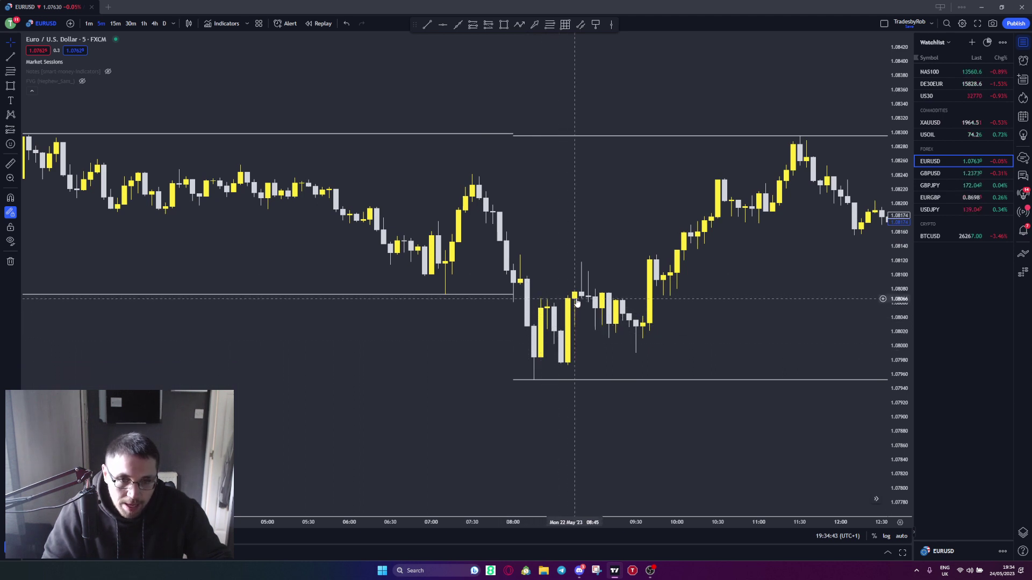
pyautogui.scroll(2, 783, 375)
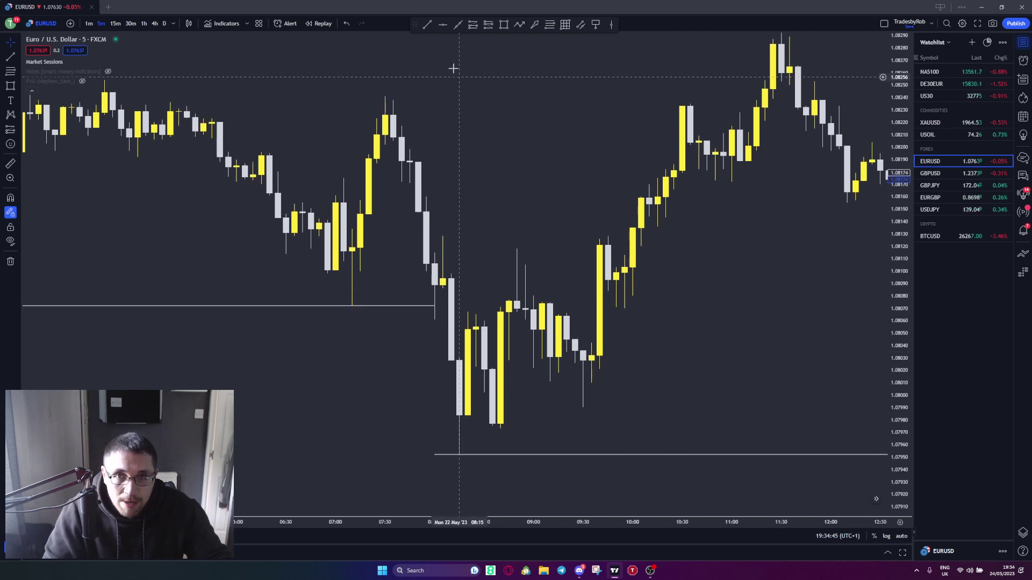
# Mark the 08:20 candle's high on 22 May with a short line to 08:40 at about 1.08067, and delete the line.
pyautogui.scroll(2, 453, 68)
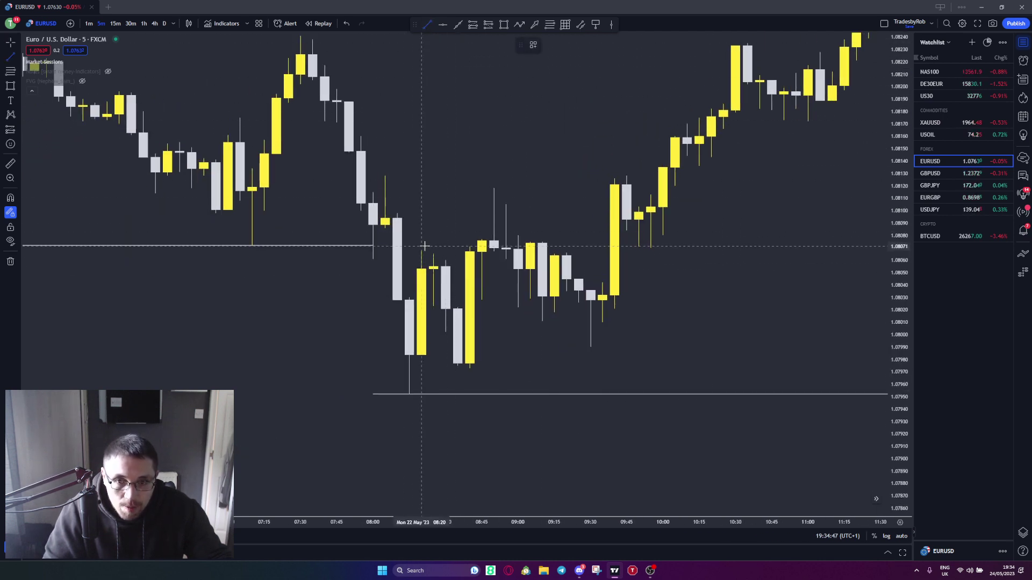
pyautogui.click(467, 259)
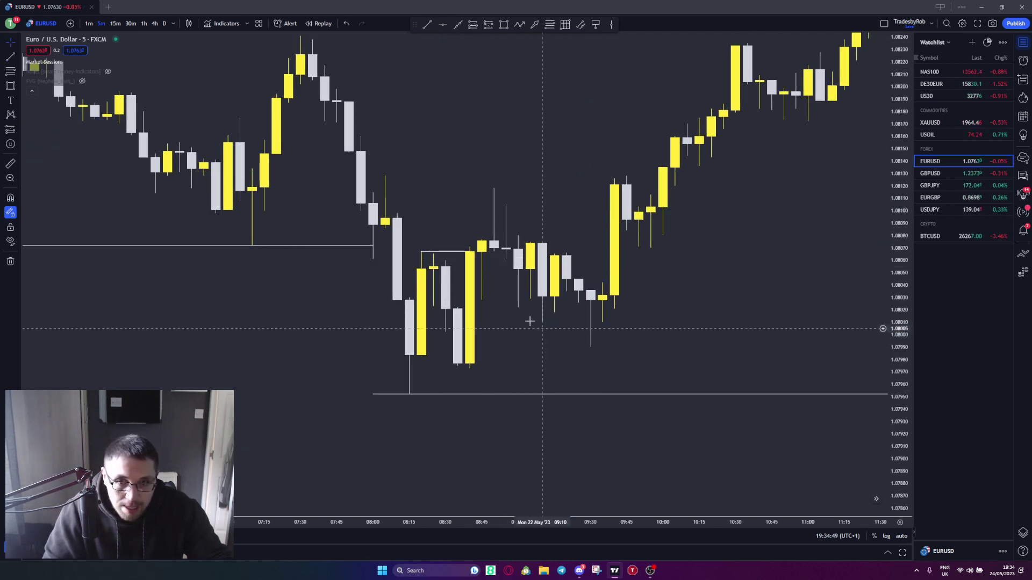
pyautogui.click(466, 252)
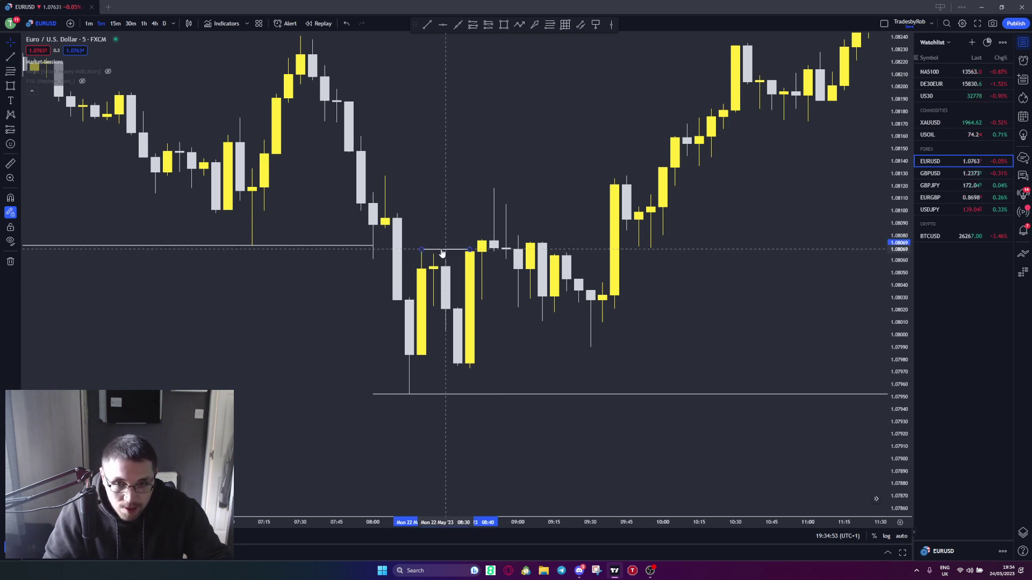
pyautogui.click(518, 276)
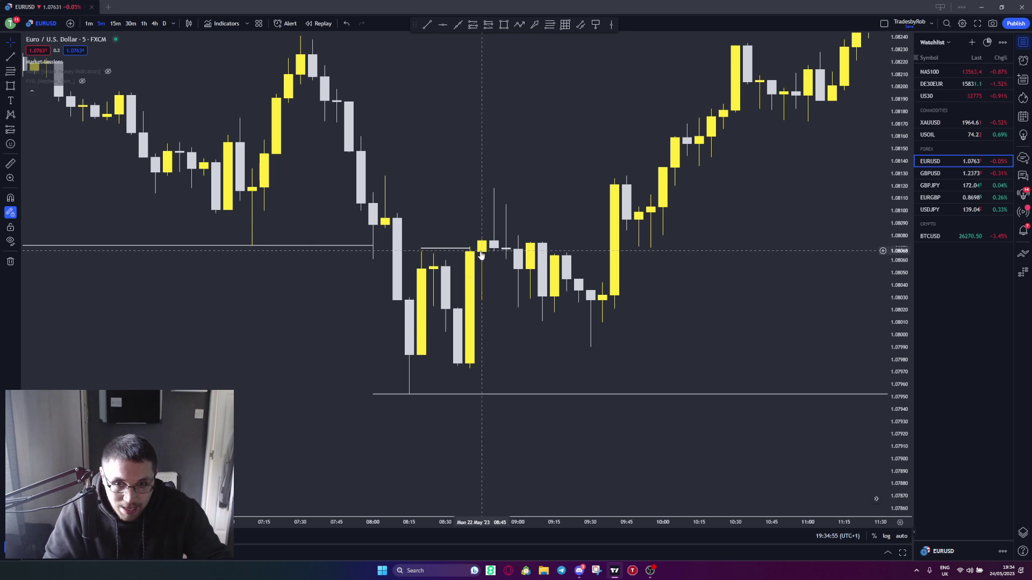
pyautogui.click(456, 256)
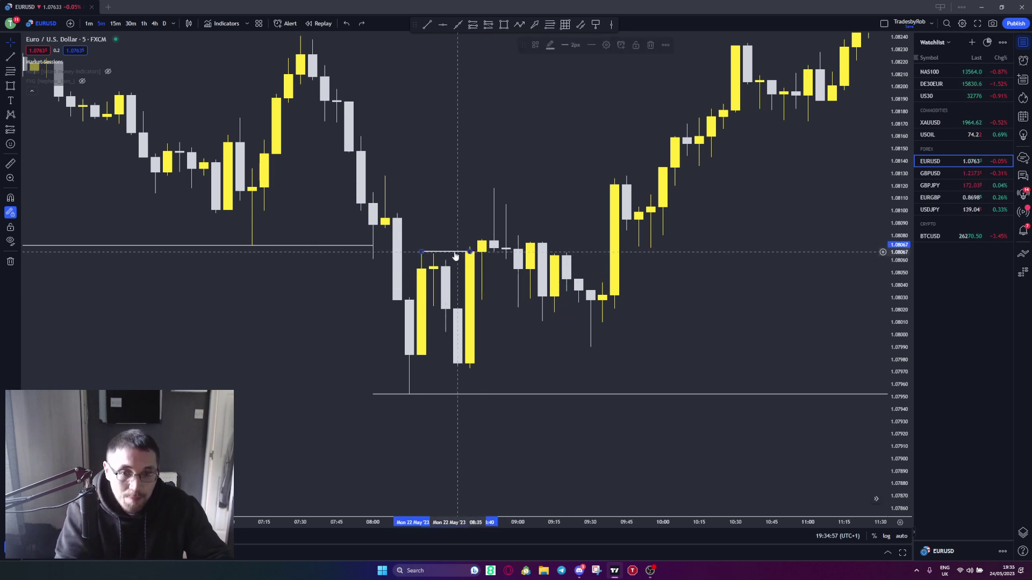
pyautogui.press('Delete')
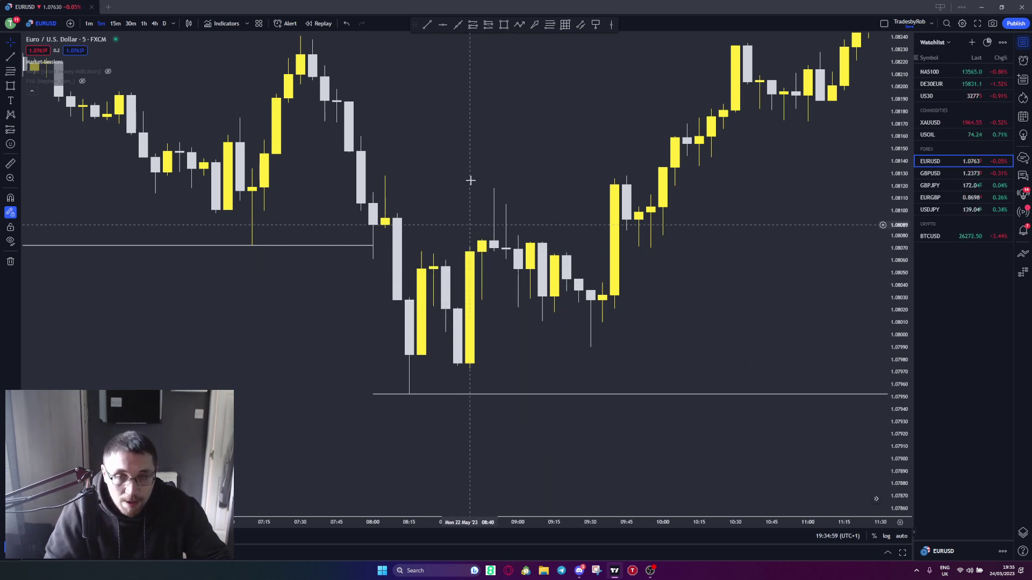
# Place a long position at 08:40 on 22 May with the entry at 1.08067 and the stop at about 1.07949.
pyautogui.click(470, 251)
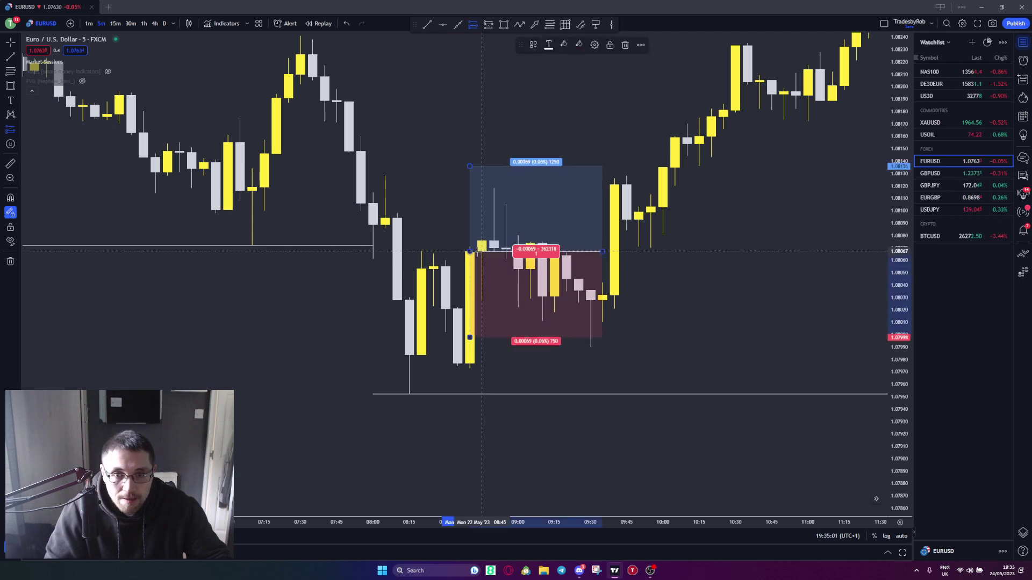
pyautogui.moveTo(472, 340); pyautogui.dragTo(472, 397)
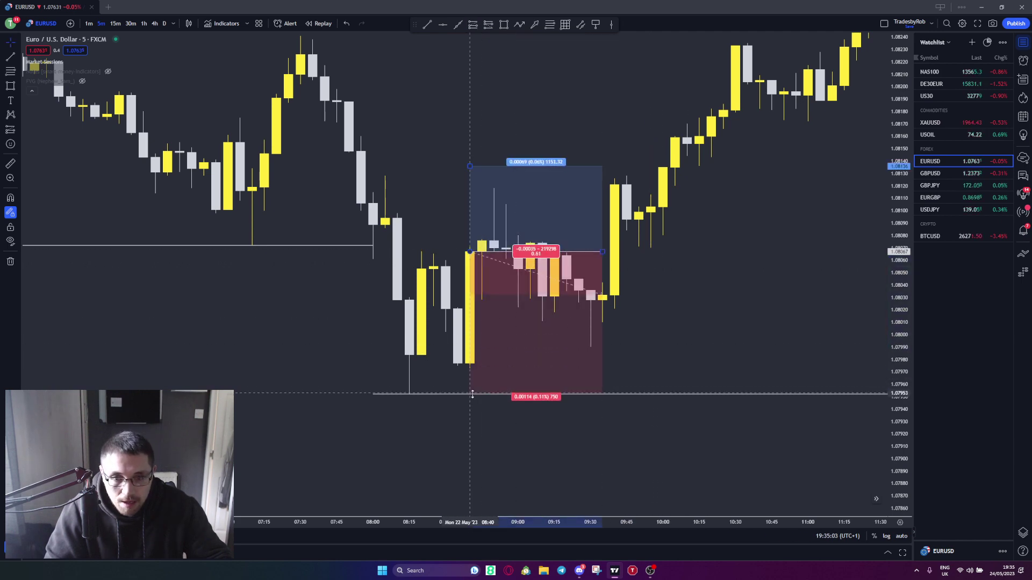
pyautogui.scroll(-3, 718, 311)
pyautogui.moveTo(825, 257); pyautogui.dragTo(783, 274)
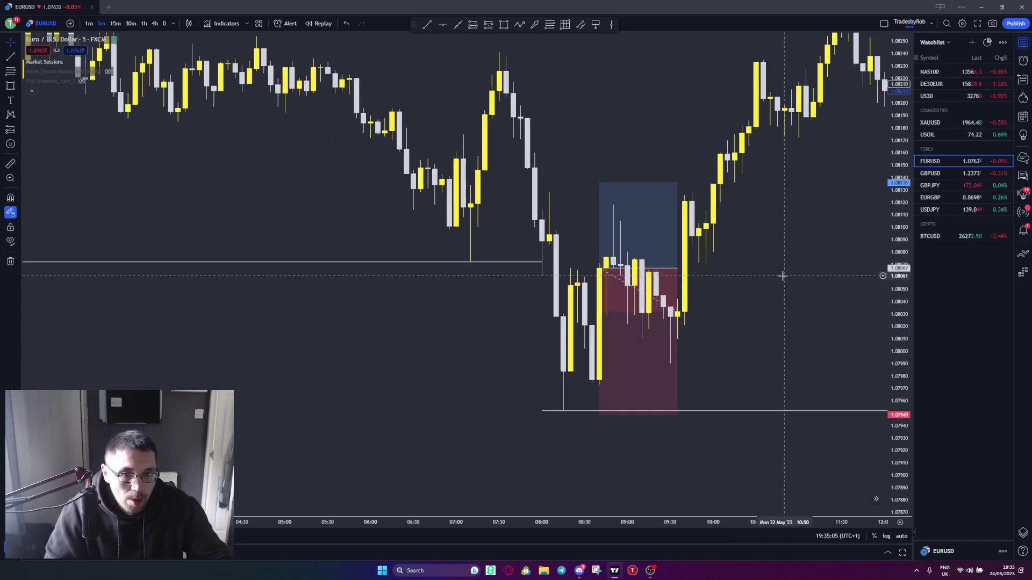
pyautogui.moveTo(896, 257); pyautogui.dragTo(896, 385)
pyautogui.moveTo(811, 324); pyautogui.dragTo(717, 322)
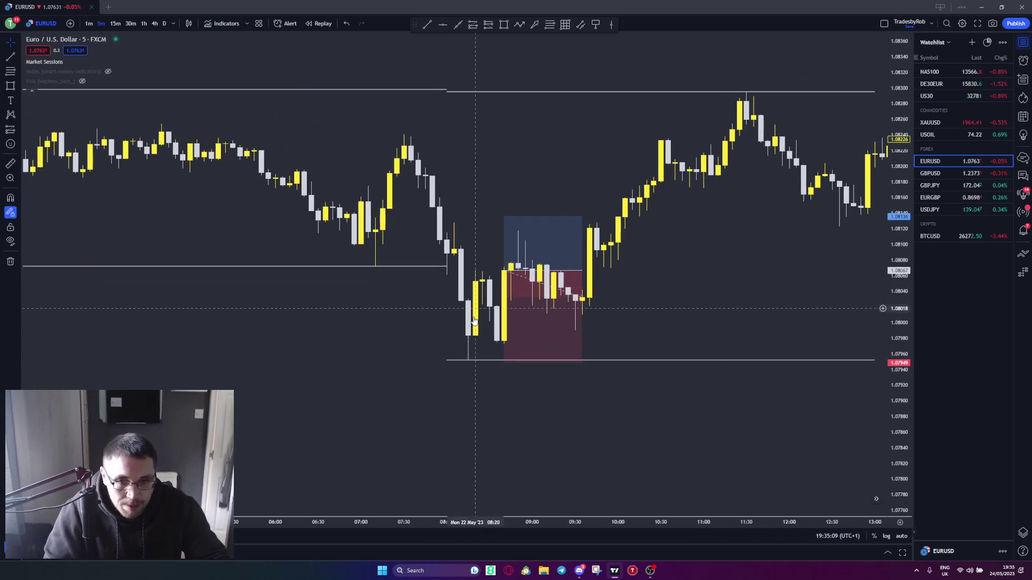
# Try shifting the 08:40 long position back to around 08:20 with its entry at about 1.08054, and undo the move.
pyautogui.moveTo(527, 329); pyautogui.dragTo(498, 339)
pyautogui.hotkey('ctrl', 'z')
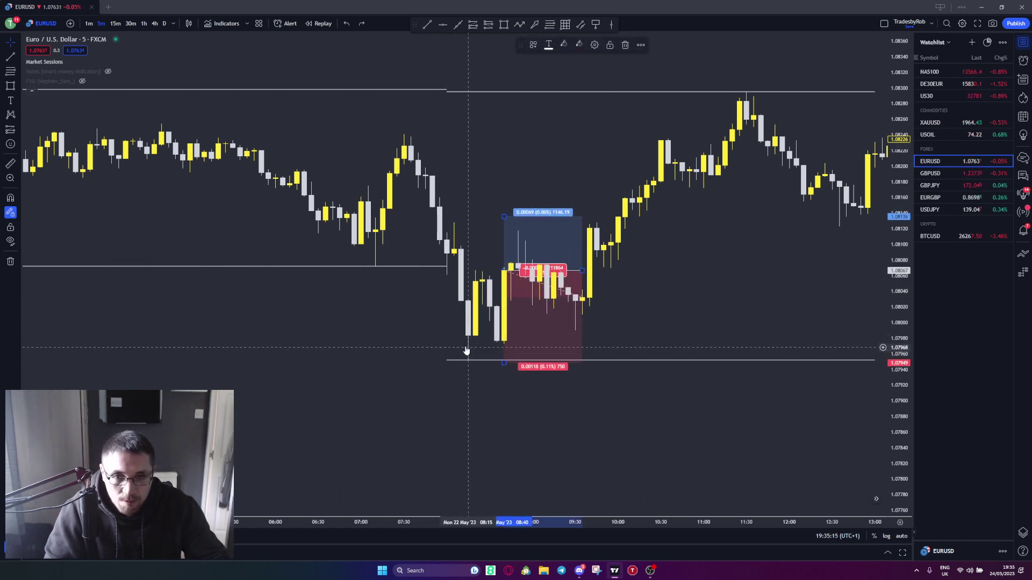
pyautogui.moveTo(534, 318); pyautogui.dragTo(505, 329)
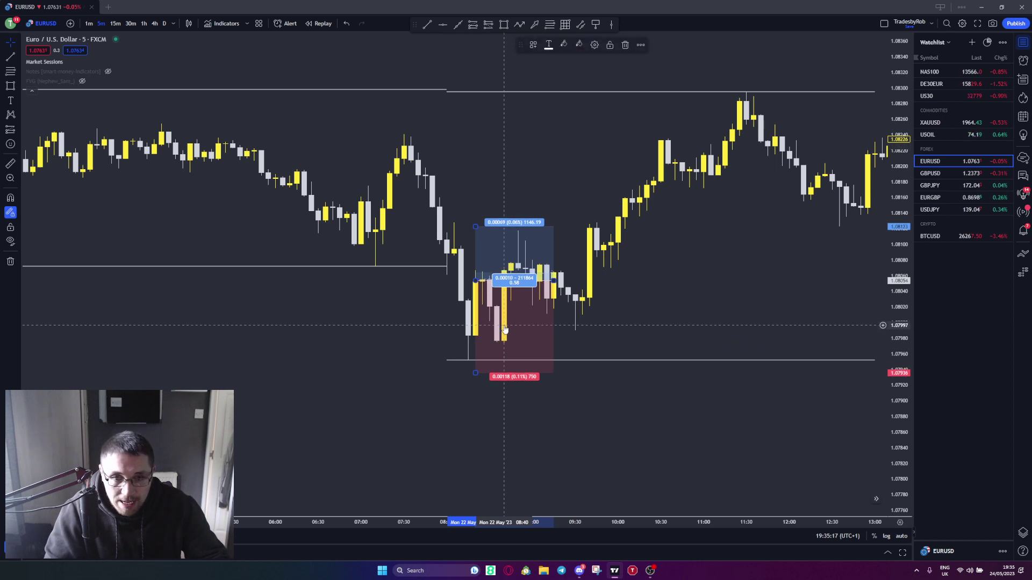
pyautogui.hotkey('ctrl', 'z')
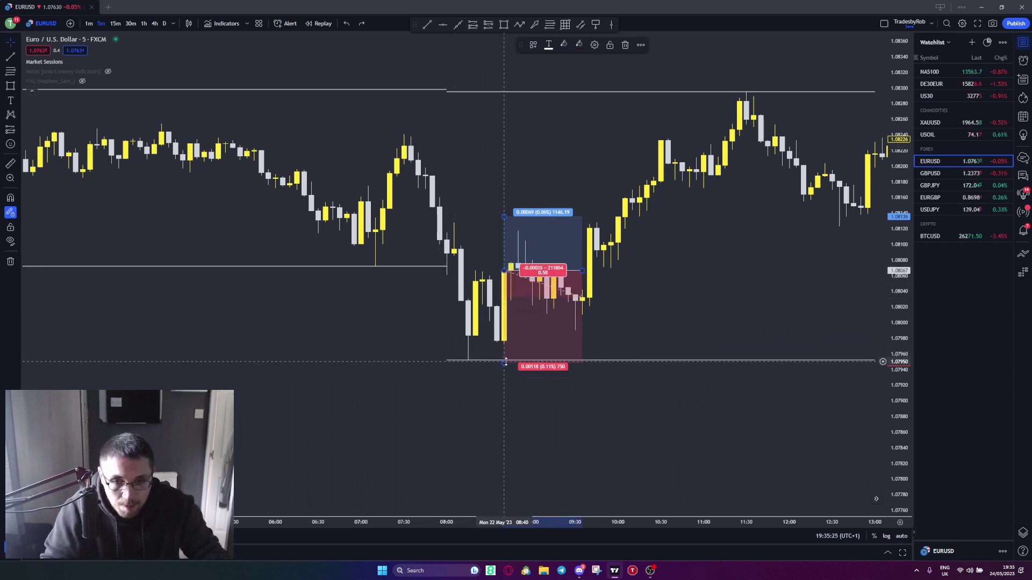
# Raise the 08:40 long position's target to about 1.08288, just below the session high.
pyautogui.moveTo(504, 218); pyautogui.dragTo(513, 98)
pyautogui.scroll(-5, 608, 224)
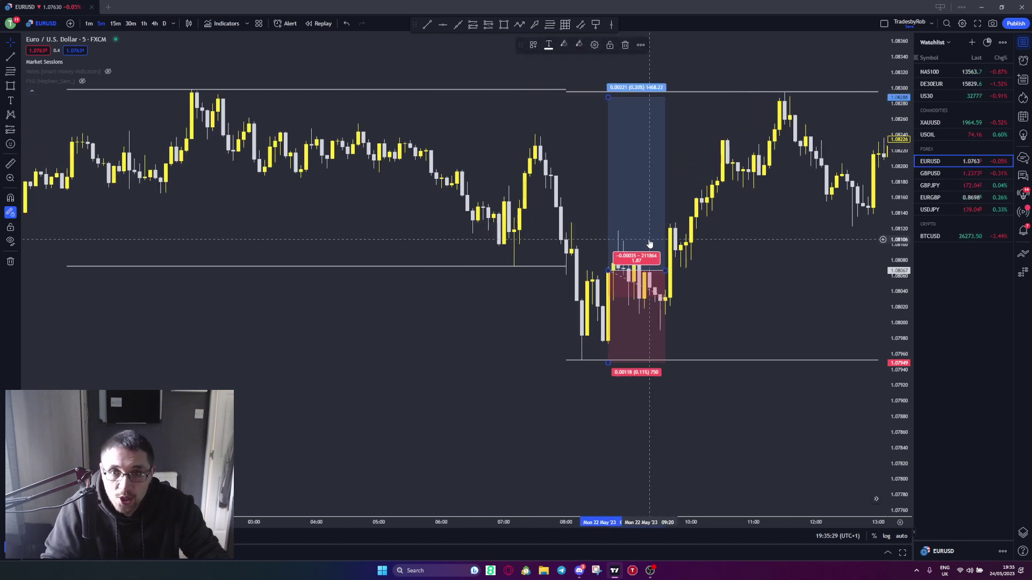
pyautogui.scroll(4, 766, 251)
pyautogui.moveTo(765, 252); pyautogui.dragTo(582, 260)
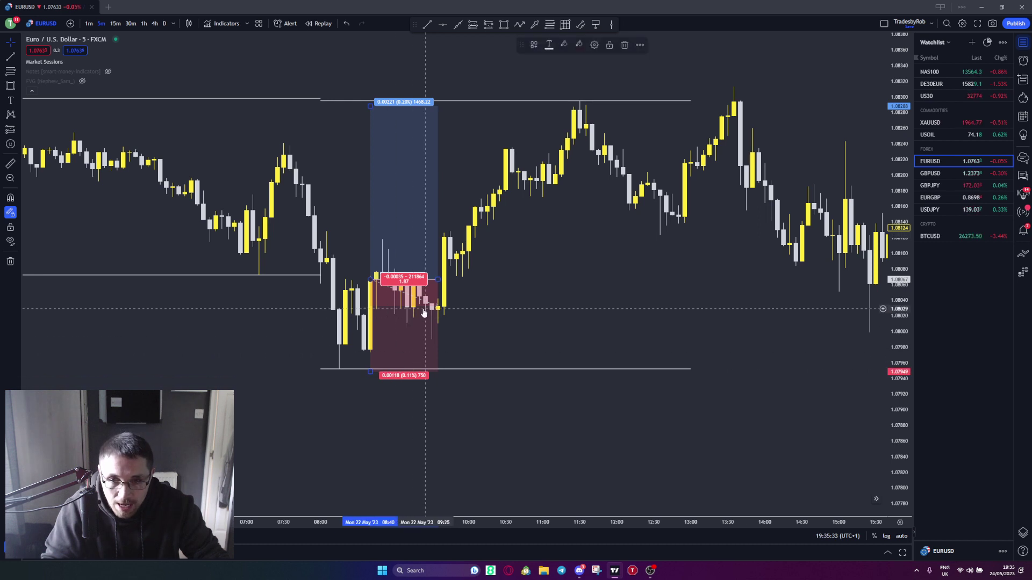
# Shift the long position to 08:25 with its entry at 1.08054, and set its stop at about 1.07949.
pyautogui.moveTo(420, 313); pyautogui.dragTo(402, 324)
pyautogui.moveTo(352, 382); pyautogui.dragTo(359, 371)
pyautogui.moveTo(548, 314); pyautogui.dragTo(642, 317)
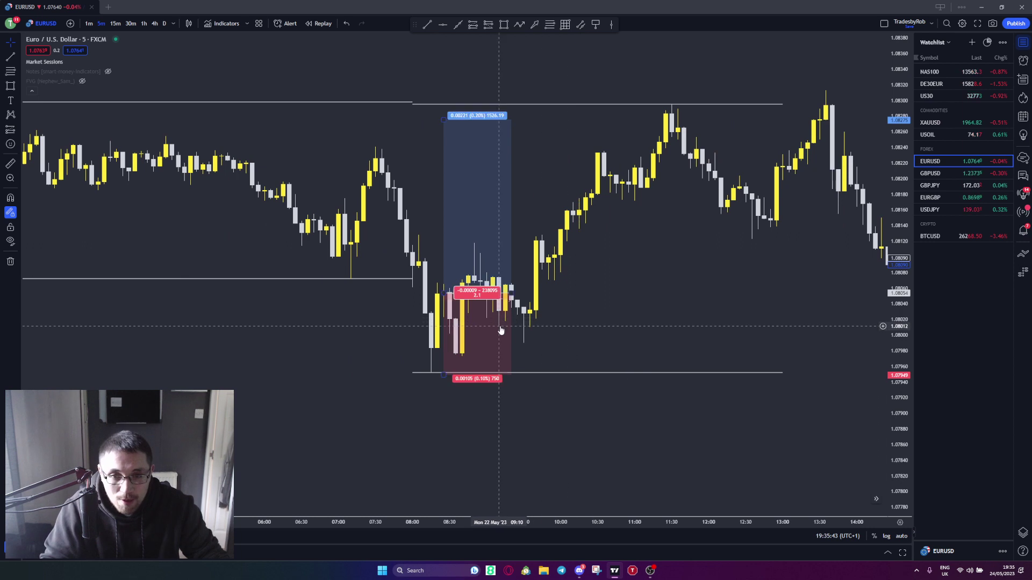
# Try the 08:25 long position's target at about 1.08159 and its stop near the entry, and undo these target and stop changes.
pyautogui.moveTo(443, 118); pyautogui.dragTo(447, 206)
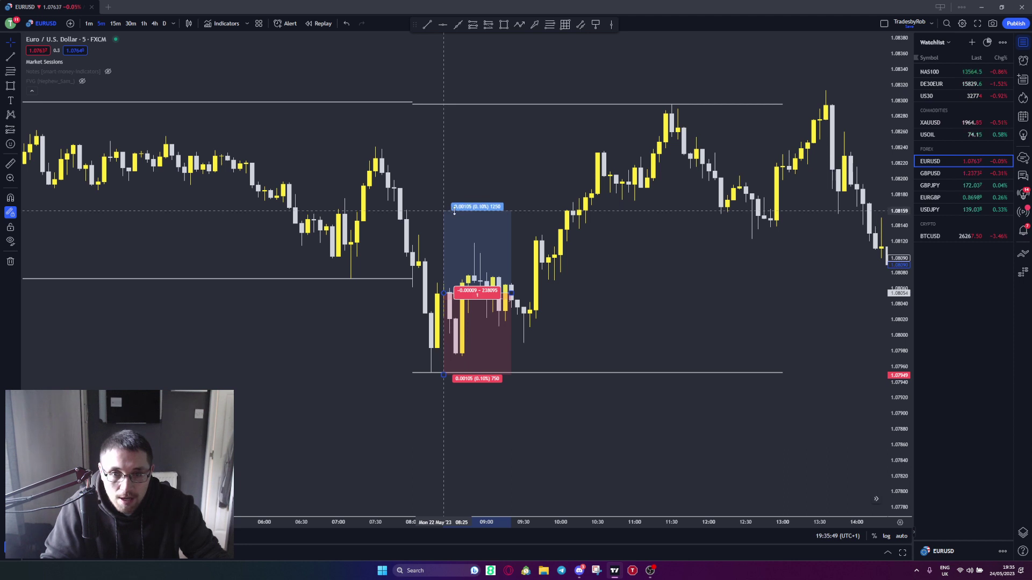
pyautogui.moveTo(454, 211); pyautogui.dragTo(454, 211)
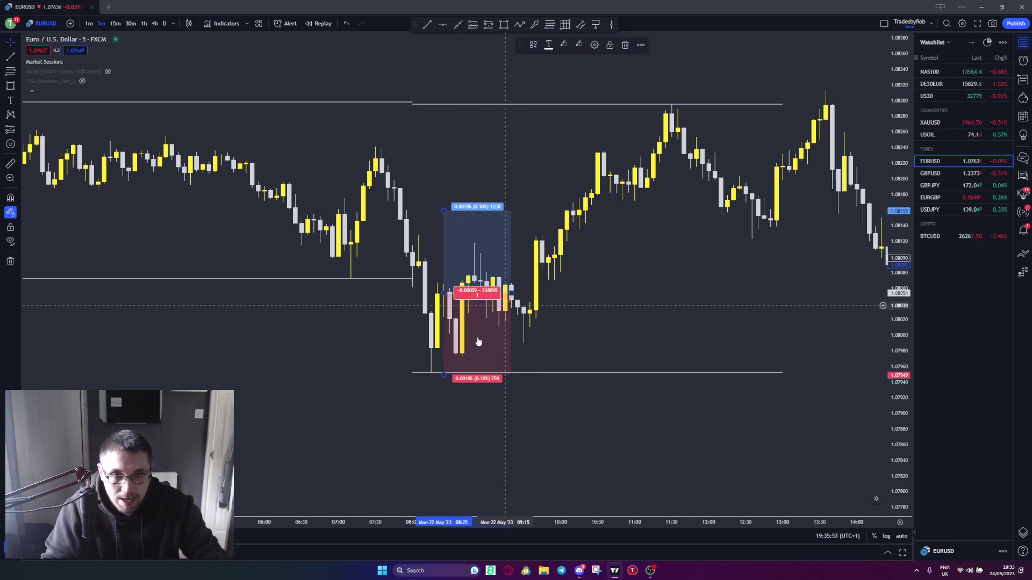
pyautogui.moveTo(443, 375); pyautogui.dragTo(443, 299)
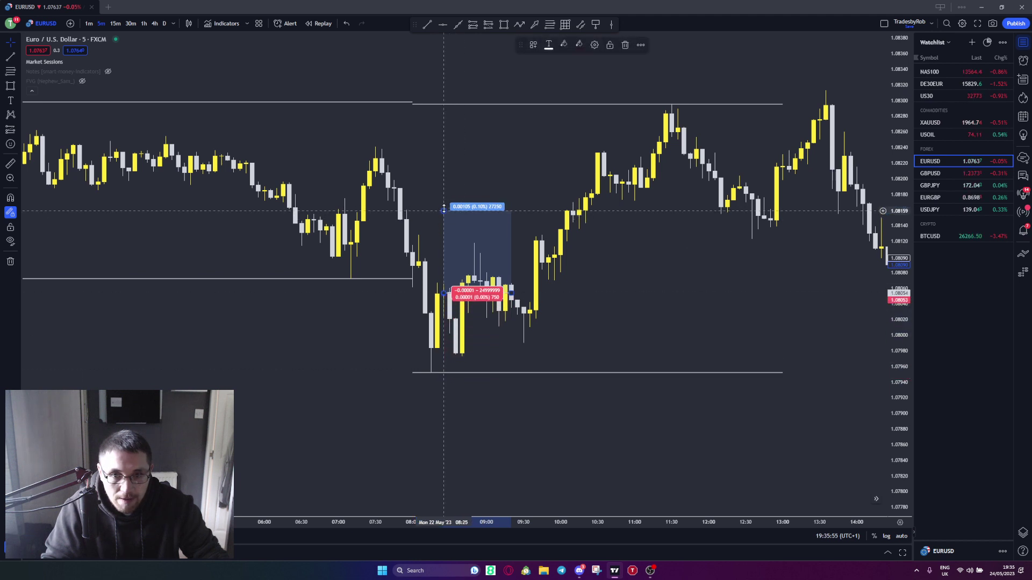
pyautogui.moveTo(443, 210); pyautogui.dragTo(460, 121)
pyautogui.click(597, 253)
pyautogui.hotkey('ctrl', 'z')
pyautogui.hotkey('ctrl', 'z')
pyautogui.hotkey('ctrl', 'z')
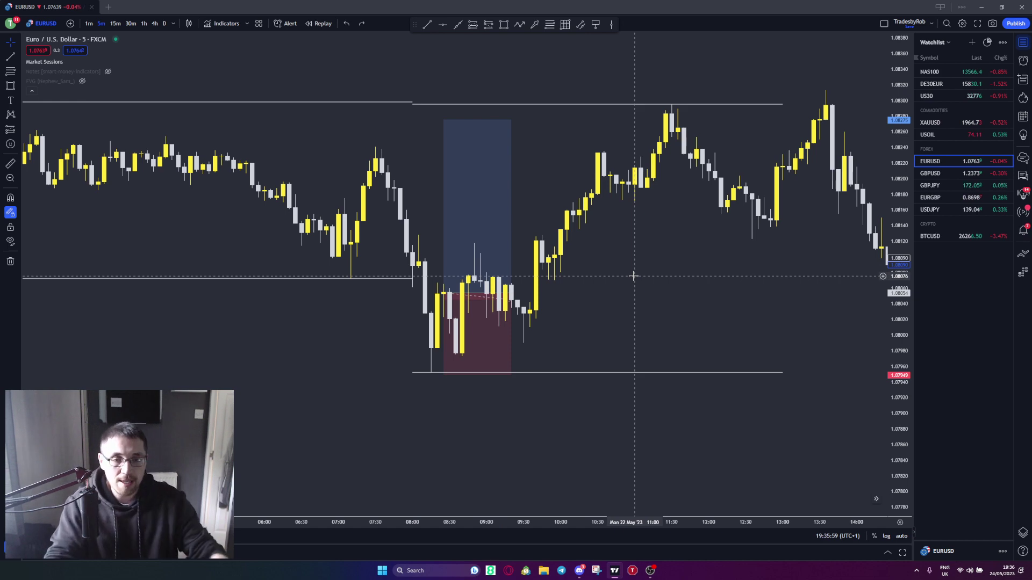
# Delete the 08:25 long position on 22 May.
pyautogui.click(510, 245)
pyautogui.press('Delete')
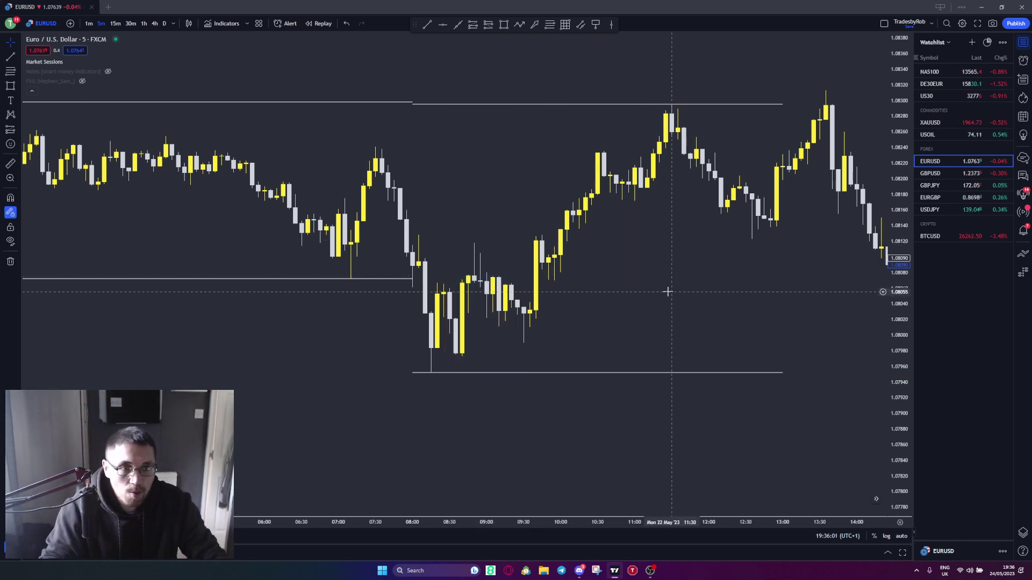
# Place a short position at 13:45 on 22 May with the entry at 1.08211, following the sweep of the session high.
pyautogui.hscroll(5, 538, 311)
pyautogui.hscroll(3, 483, 314)
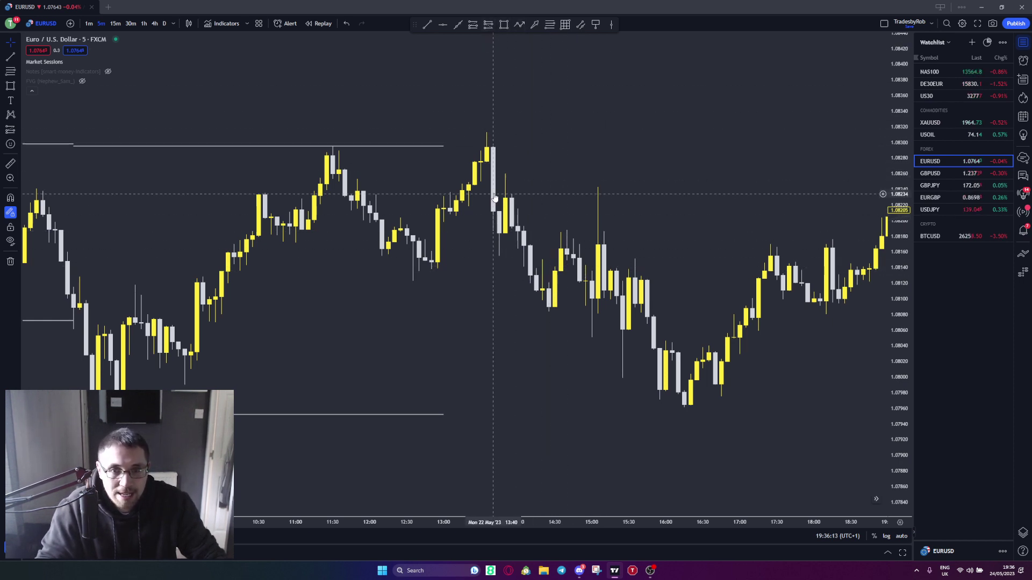
pyautogui.click(486, 26)
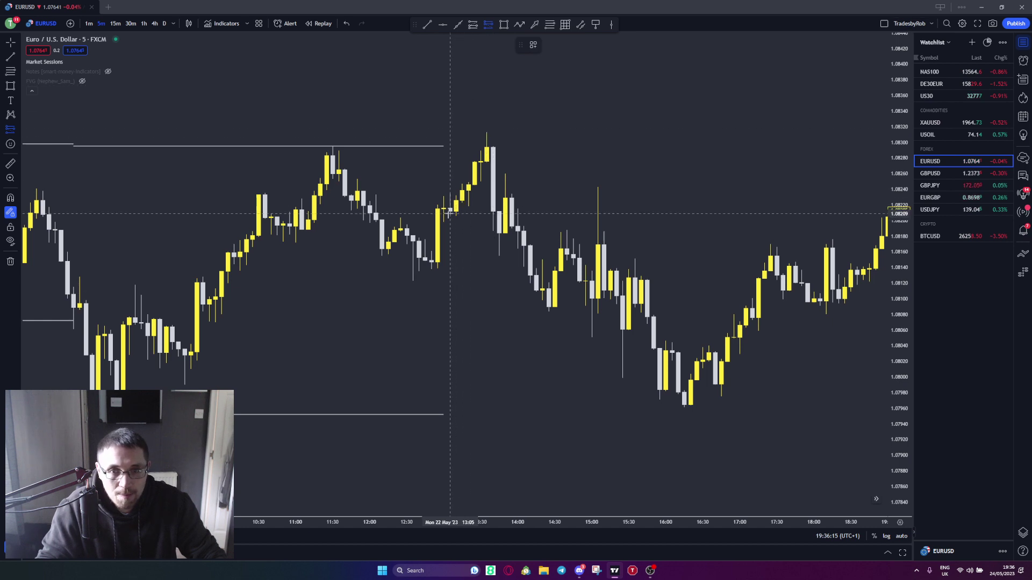
pyautogui.click(500, 211)
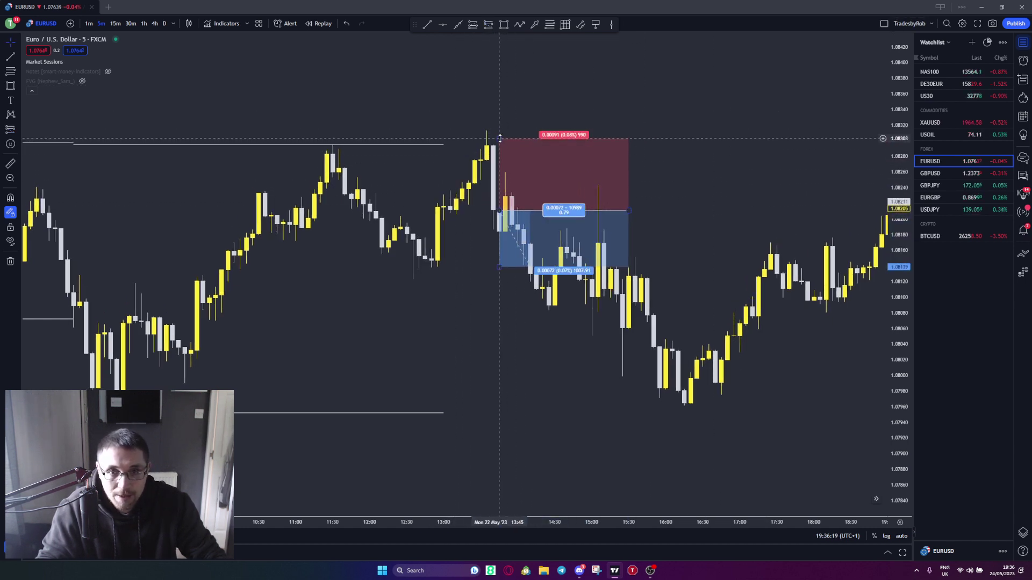
# Set the 13:45 short position's stop at about 1.08316, and move its target to about 1.07961 and back up to about 1.08106.
pyautogui.moveTo(499, 140); pyautogui.dragTo(499, 128)
pyautogui.moveTo(499, 265)
pyautogui.mouseDown()
pyautogui.moveTo(504, 421)
pyautogui.moveTo(510, 406)
pyautogui.mouseUp()
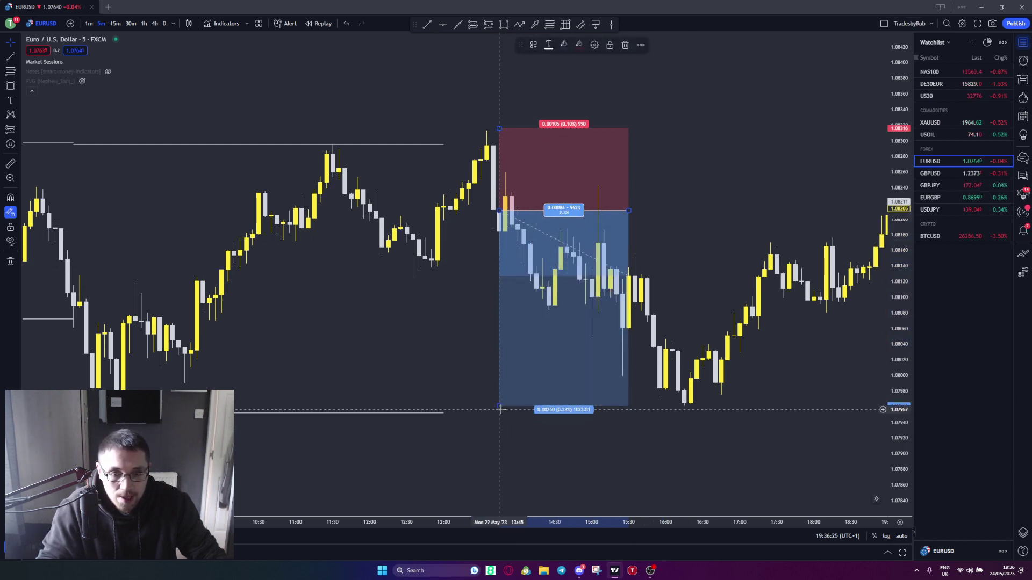
pyautogui.moveTo(499, 409); pyautogui.dragTo(524, 293)
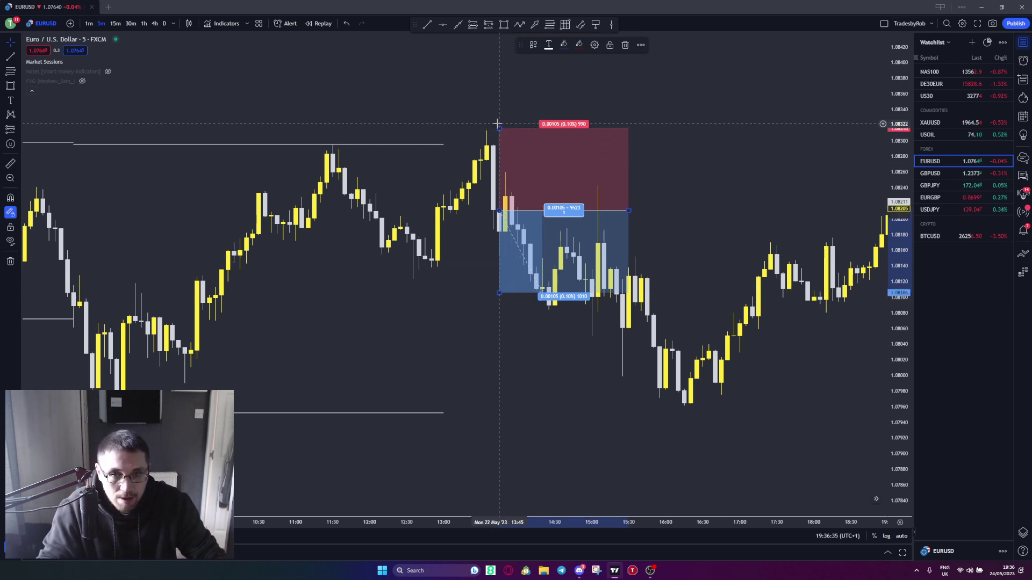
# Try the 13:45 short position's stop at about 1.08215, near the entry, and undo it along with the last target change.
pyautogui.moveTo(499, 124); pyautogui.dragTo(473, 188)
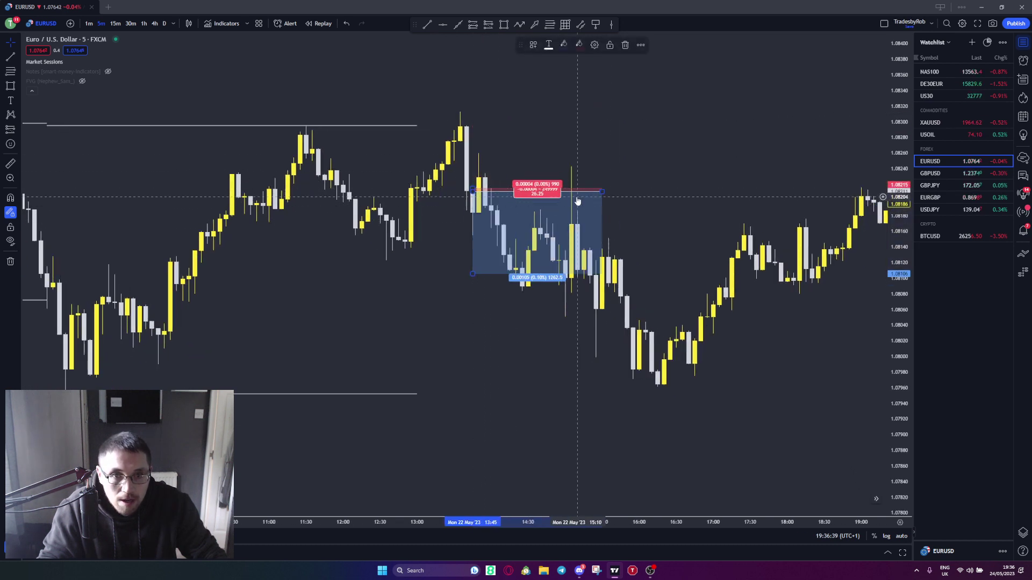
pyautogui.hotkey('ctrl', 'z')
pyautogui.hotkey('ctrl', 'z')
pyautogui.hotkey('ctrl', 'z')
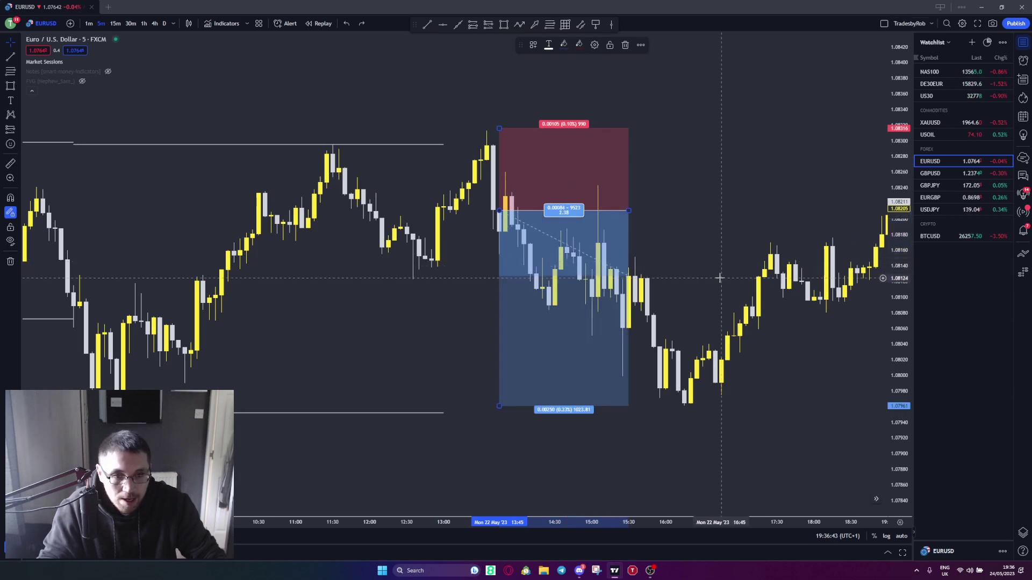
# Extend the 13:45 short position on 22 May to about 16:25, and delete the position.
pyautogui.moveTo(646, 365); pyautogui.dragTo(509, 366)
pyautogui.moveTo(490, 212); pyautogui.dragTo(558, 212)
pyautogui.click(656, 222)
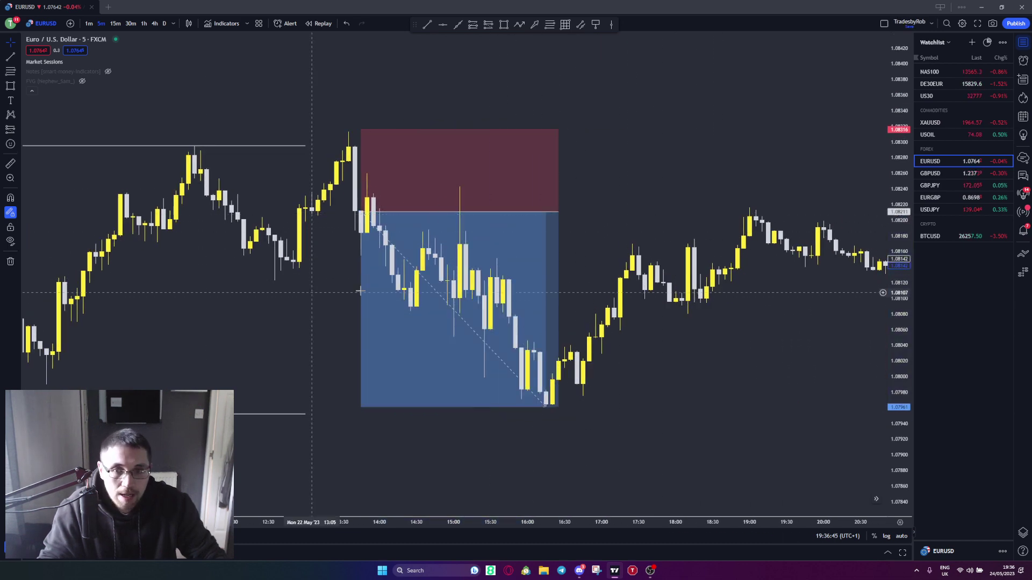
pyautogui.click(413, 288)
pyautogui.press('Delete')
# Examine the price action around the session highs and lows from 19 to 23 May, focusing on the 22 May high sweep.
pyautogui.moveTo(274, 310); pyautogui.dragTo(418, 305)
pyautogui.scroll(-8, 629, 301)
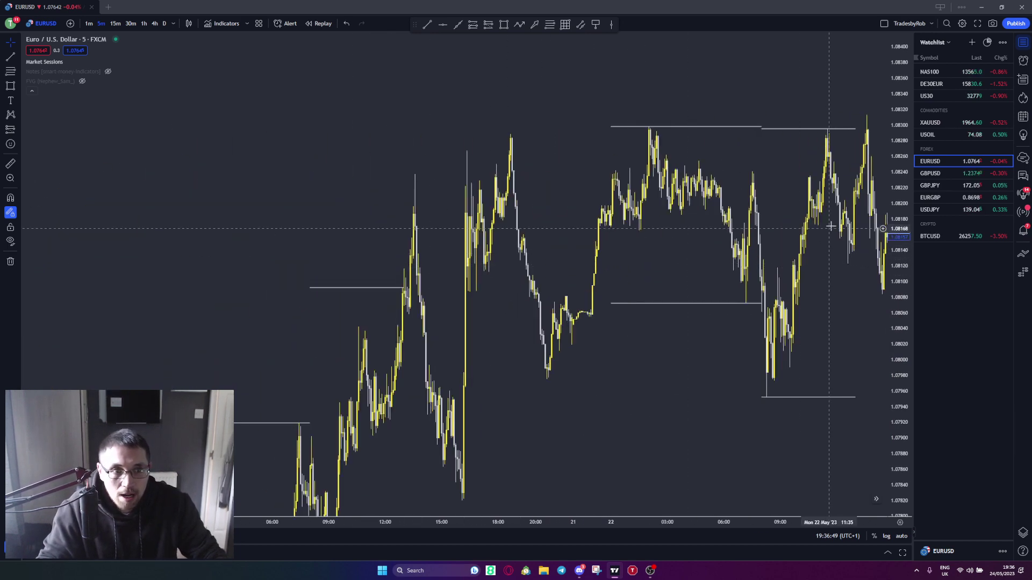
pyautogui.moveTo(688, 263); pyautogui.dragTo(440, 262)
pyautogui.scroll(-10, 448, 261)
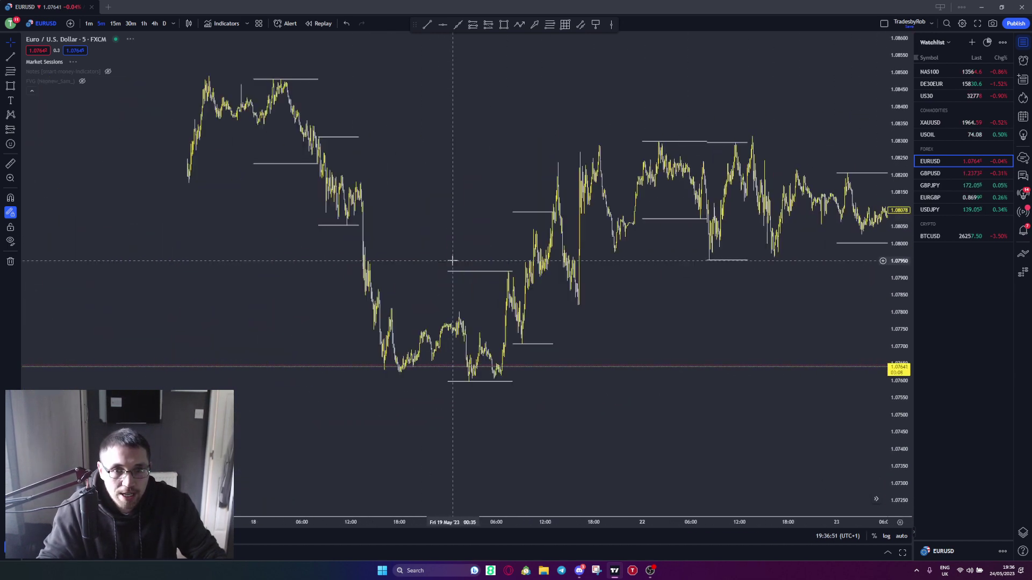
pyautogui.moveTo(704, 277); pyautogui.dragTo(601, 286)
pyautogui.scroll(4, 602, 293)
pyautogui.scroll(2, 601, 292)
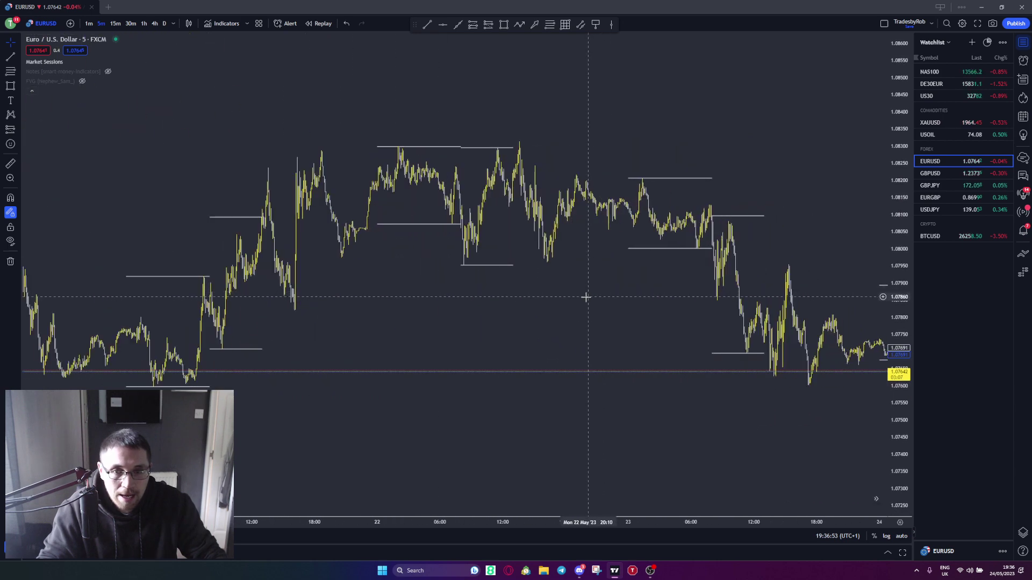
pyautogui.moveTo(519, 303); pyautogui.dragTo(619, 331)
pyautogui.scroll(2, 620, 331)
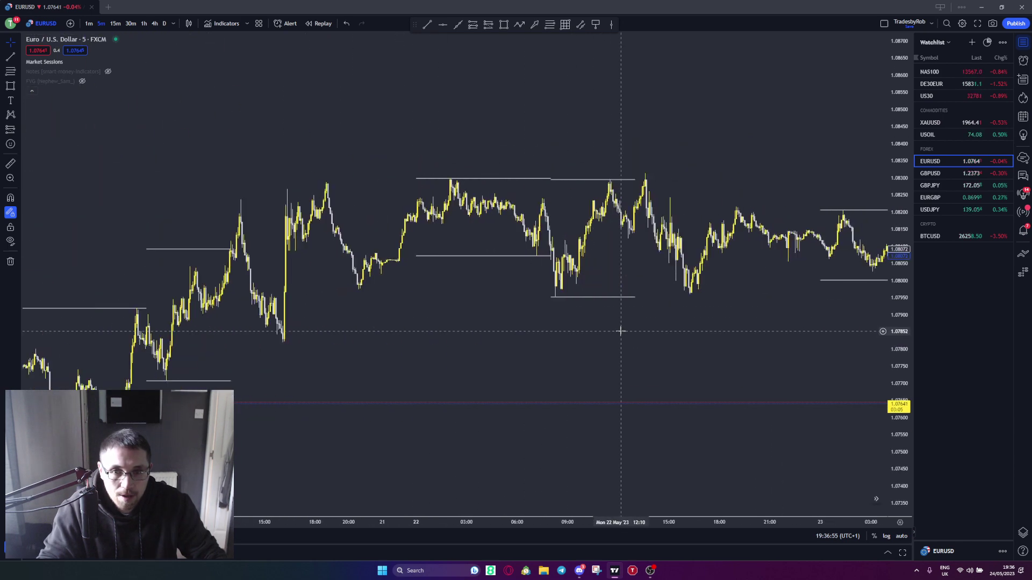
pyautogui.scroll(2, 620, 331)
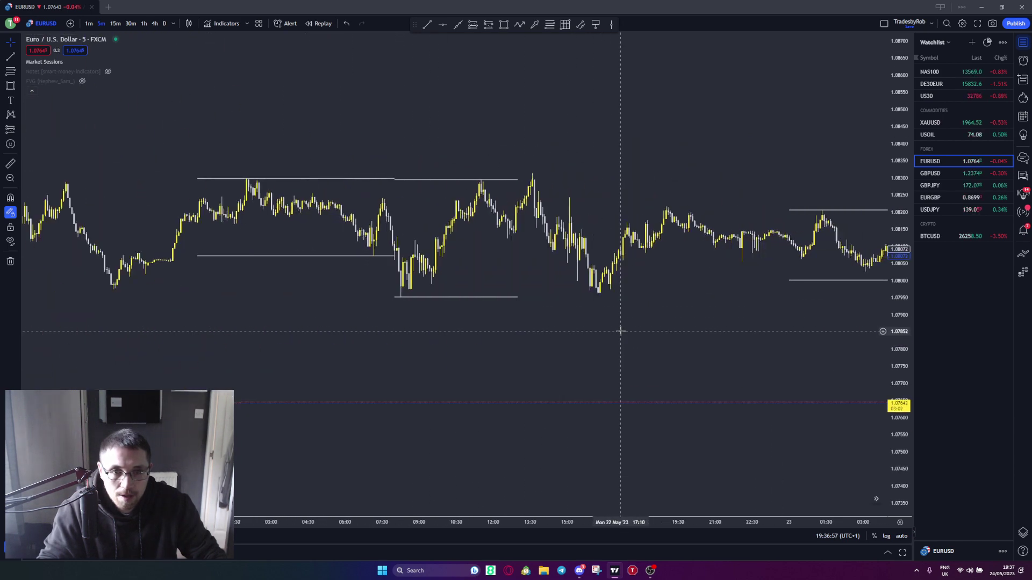
pyautogui.moveTo(900, 325); pyautogui.dragTo(900, 220)
pyautogui.scroll(3, 610, 296)
pyautogui.moveTo(540, 331); pyautogui.dragTo(634, 365)
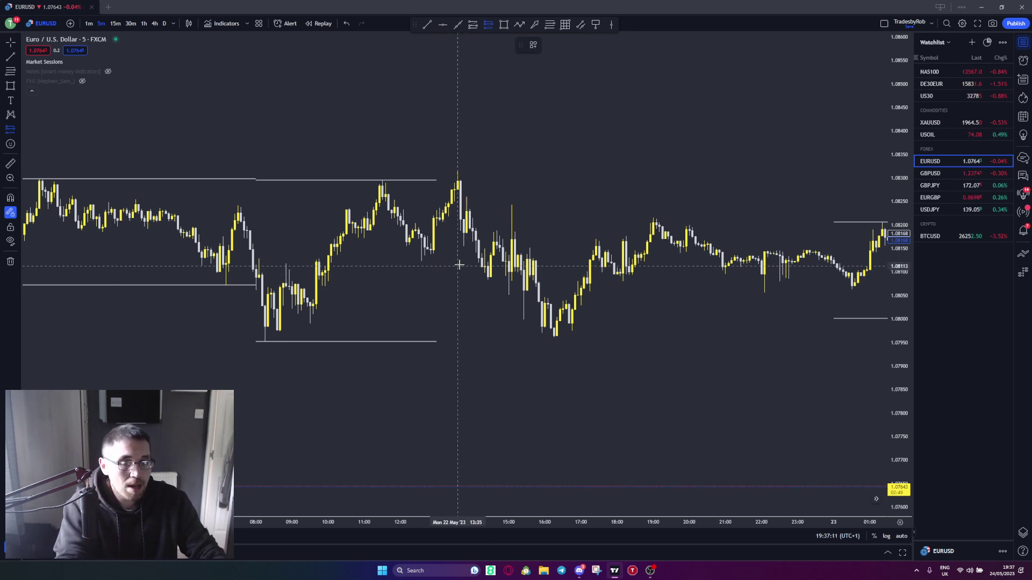
# Place a short position at 13:45 on 22 May with entry 1.08211 and stop at about 1.08316, shortened to about 15:40.
pyautogui.click(461, 220)
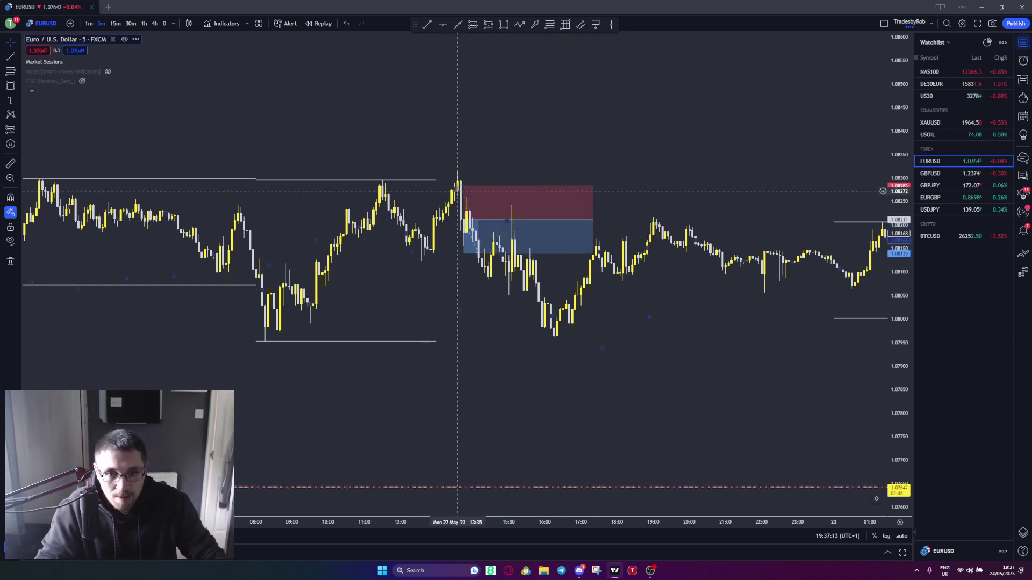
pyautogui.moveTo(458, 188); pyautogui.dragTo(463, 171)
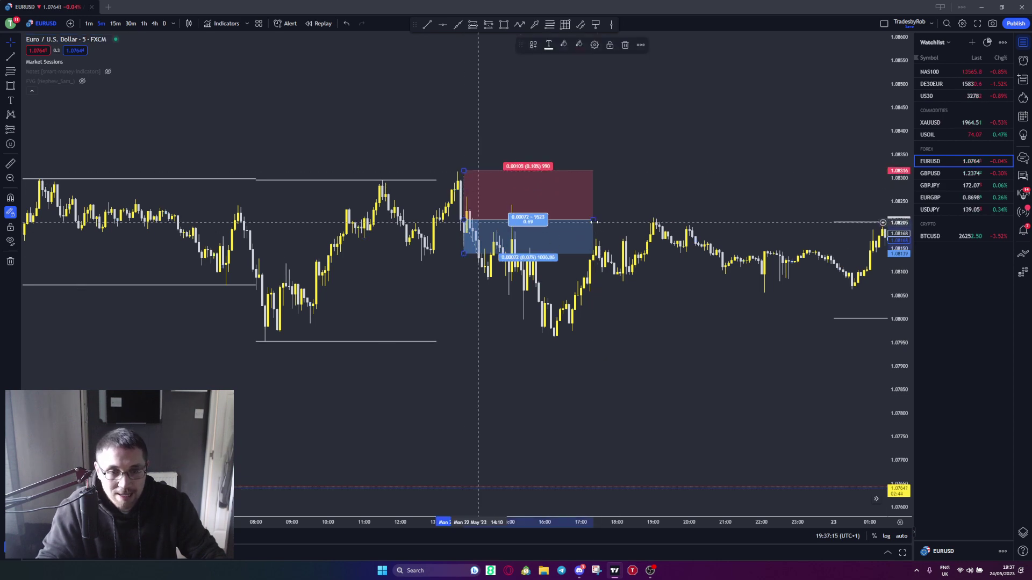
pyautogui.moveTo(594, 221); pyautogui.dragTo(531, 221)
pyautogui.click(502, 336)
# Try the 13:45 short position's target at about 1.0765, and undo the target change.
pyautogui.scroll(-3, 576, 358)
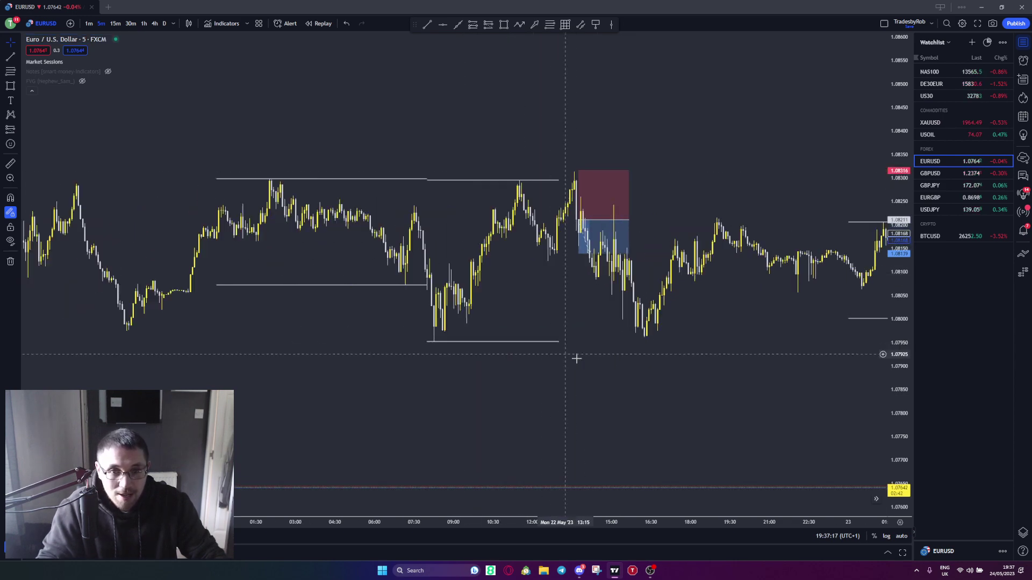
pyautogui.scroll(-5, 576, 358)
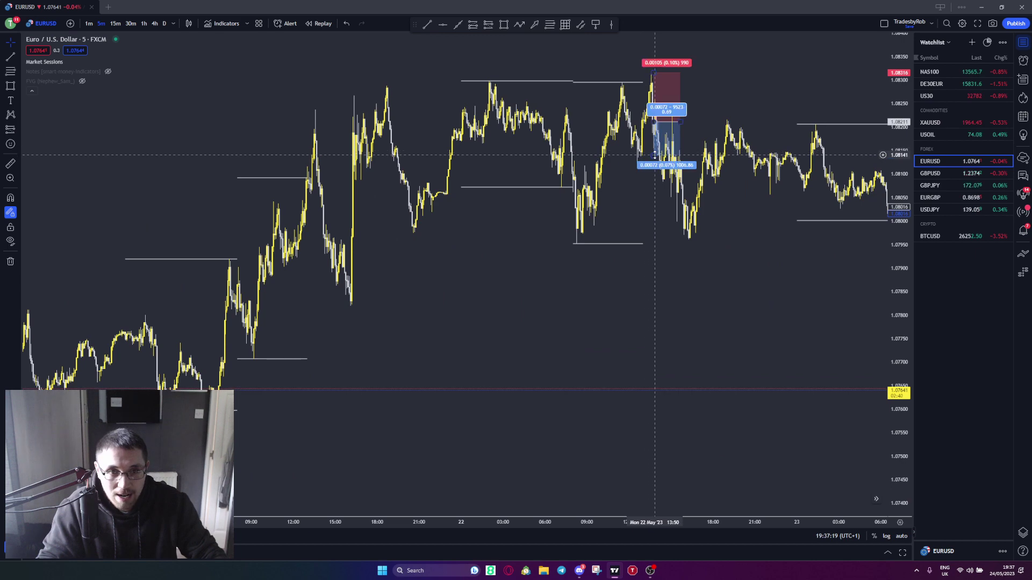
pyautogui.moveTo(654, 155); pyautogui.dragTo(654, 384)
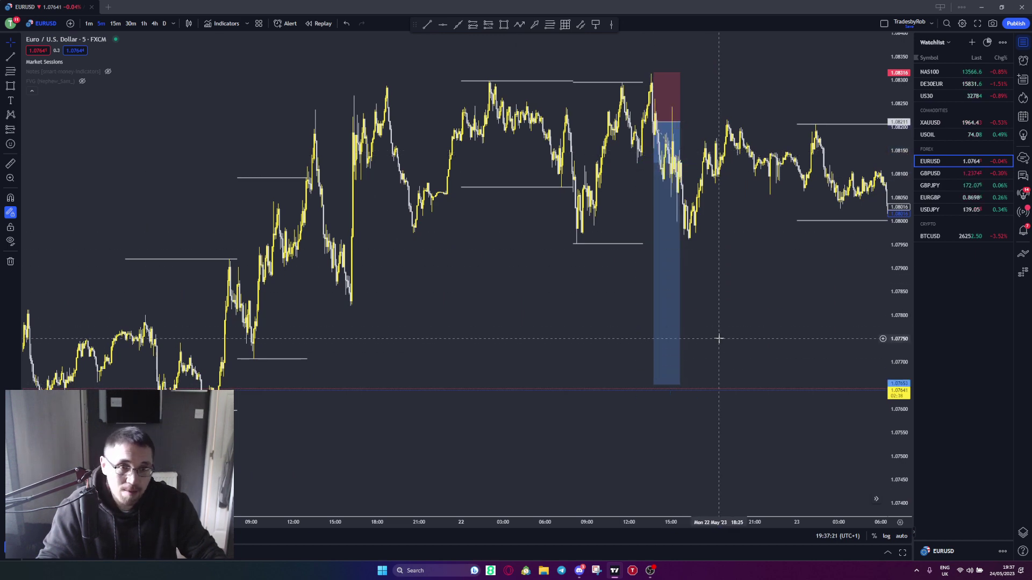
pyautogui.scroll(3, 719, 339)
pyautogui.scroll(1, 629, 301)
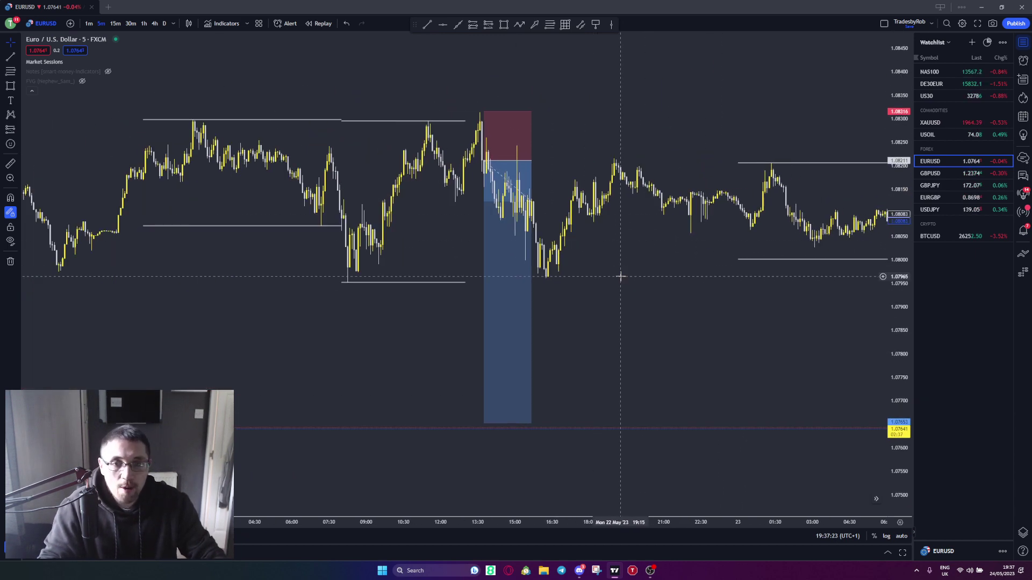
pyautogui.scroll(-2, 620, 276)
pyautogui.hotkey('ctrl', 'z')
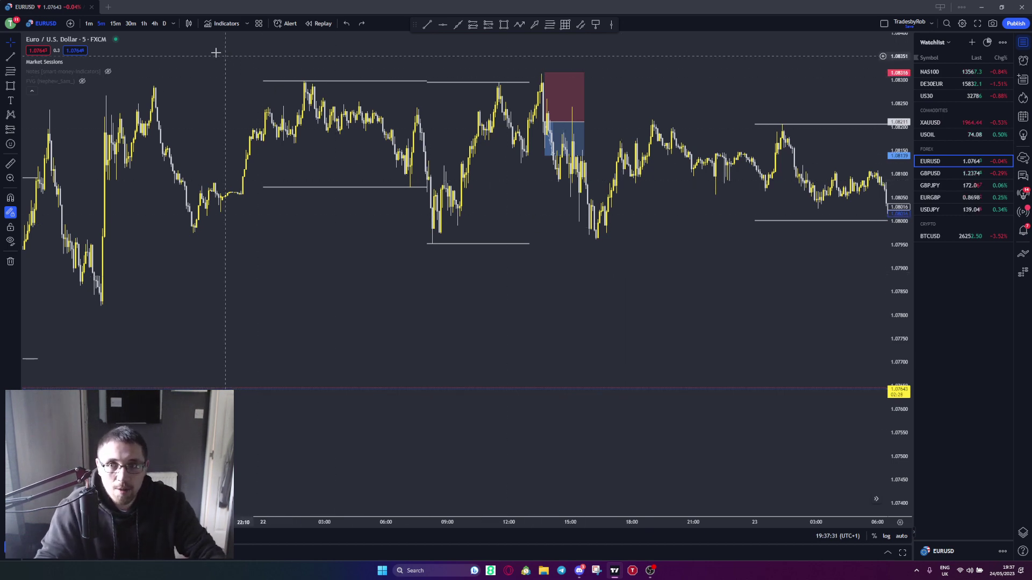
# Examine the overall EURUSD trend on the 1-hour chart up to 24 May, and return to the 5-minute chart.
pyautogui.click(144, 24)
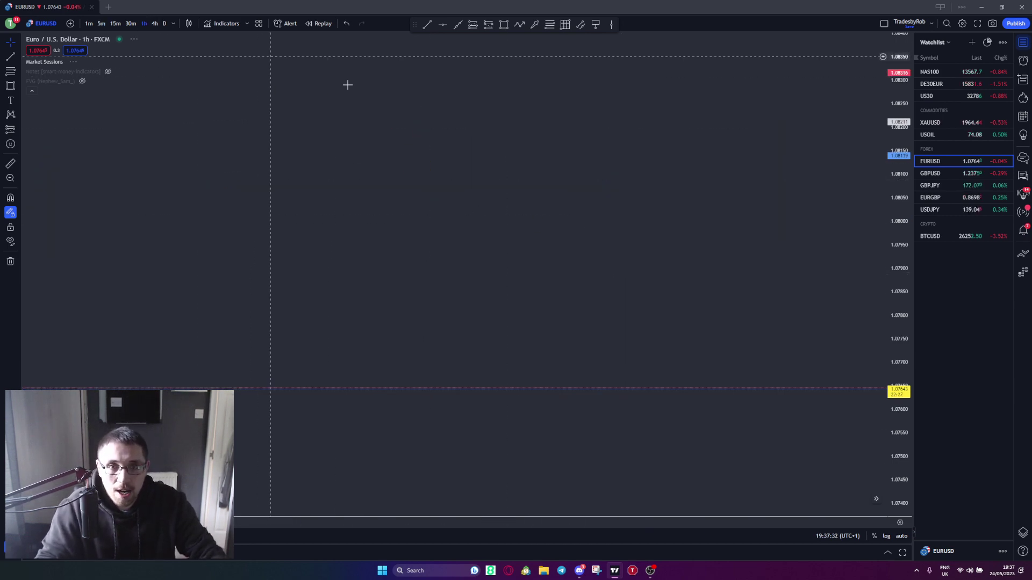
pyautogui.doubleClick(906, 305)
pyautogui.scroll(1, 824, 331)
pyautogui.moveTo(806, 330); pyautogui.dragTo(215, 336)
pyautogui.moveTo(723, 363); pyautogui.dragTo(510, 392)
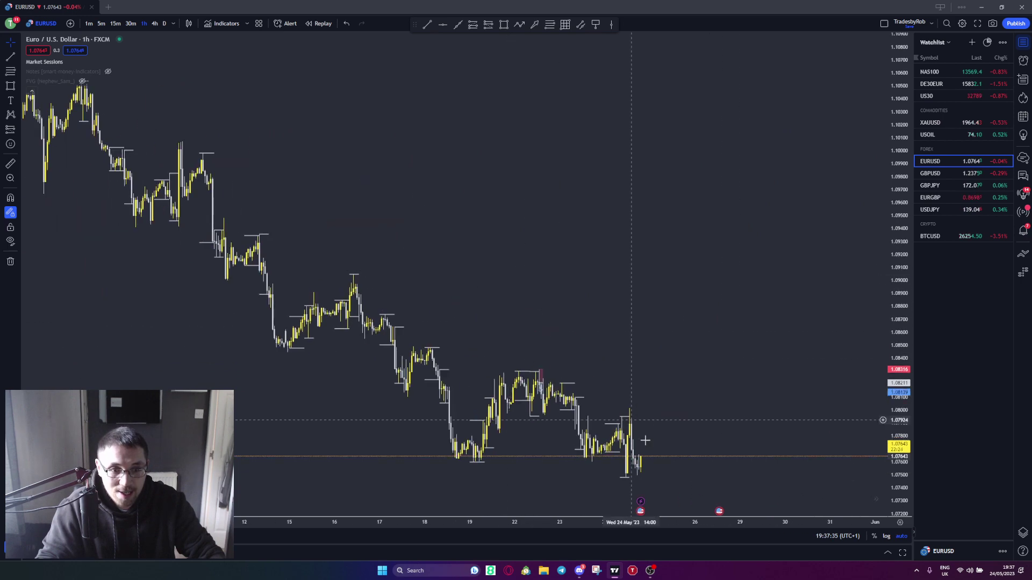
pyautogui.click(101, 25)
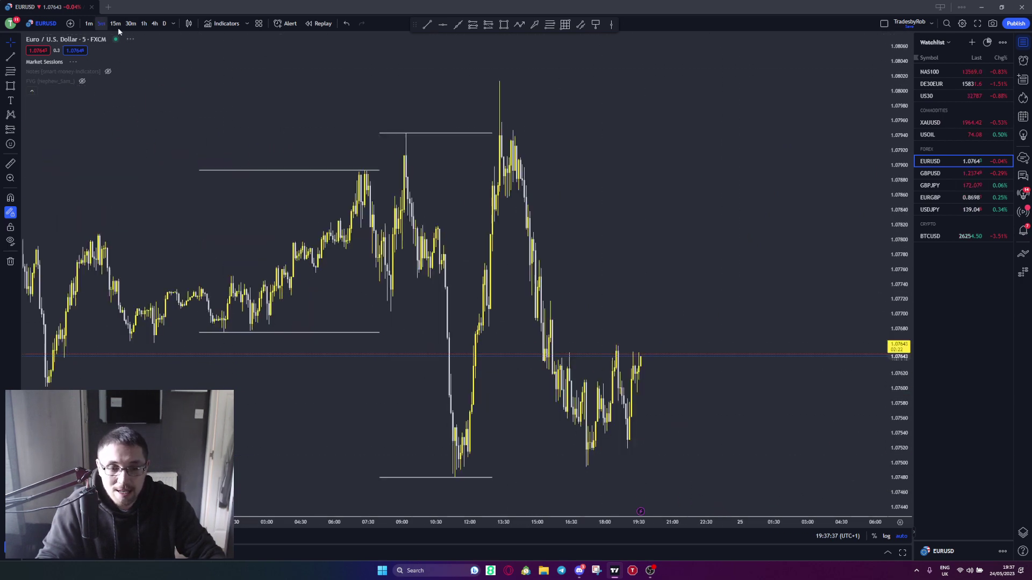
# Set the 13:45 short position's target to about 1.07721, and extend the position to about 11:40 on 23 May.
pyautogui.scroll(-5, 579, 306)
pyautogui.moveTo(180, 323); pyautogui.dragTo(651, 337)
pyautogui.moveTo(512, 332); pyautogui.dragTo(585, 315)
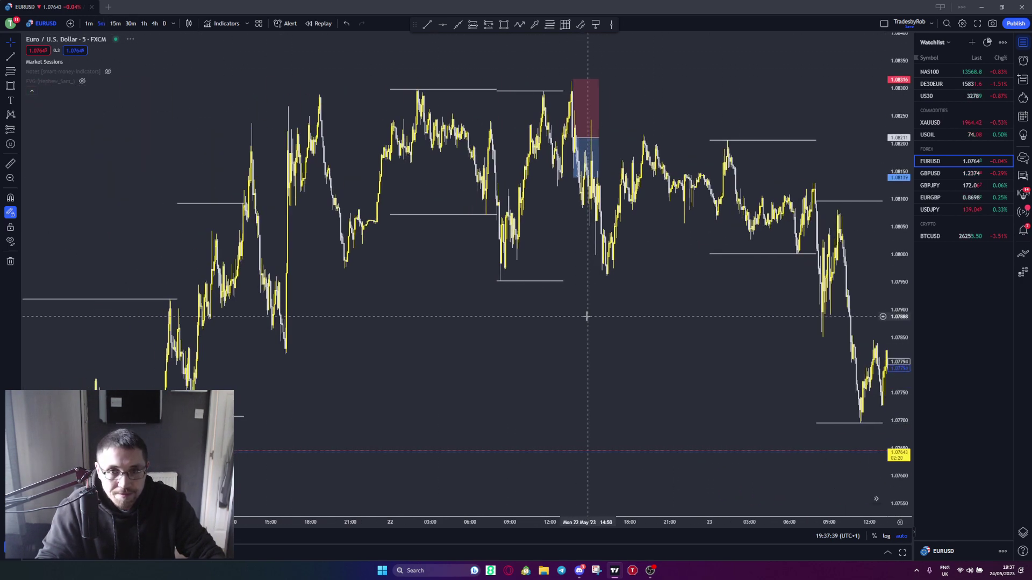
pyautogui.scroll(-3, 590, 317)
pyautogui.moveTo(900, 278); pyautogui.dragTo(898, 350)
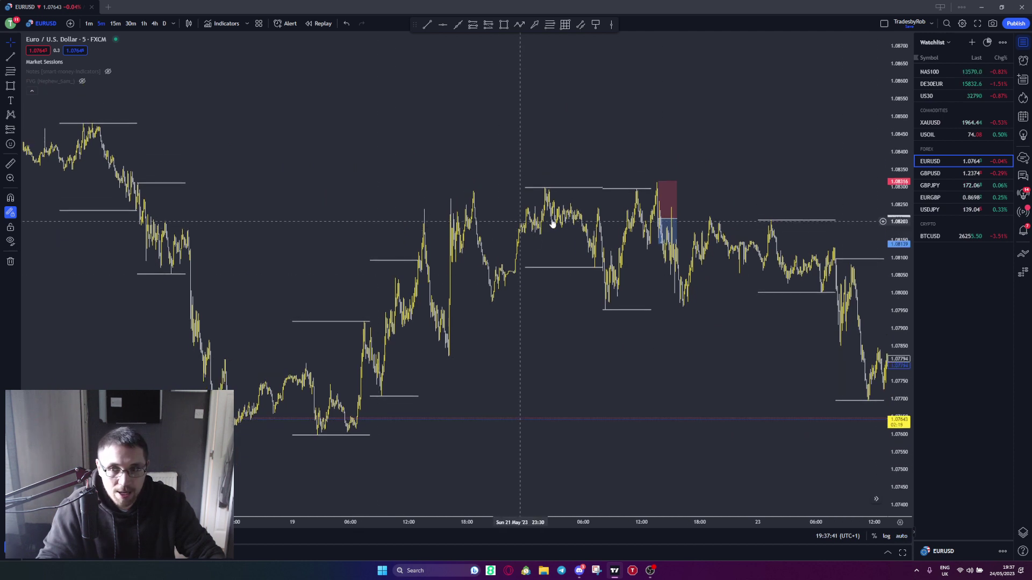
pyautogui.click(659, 245)
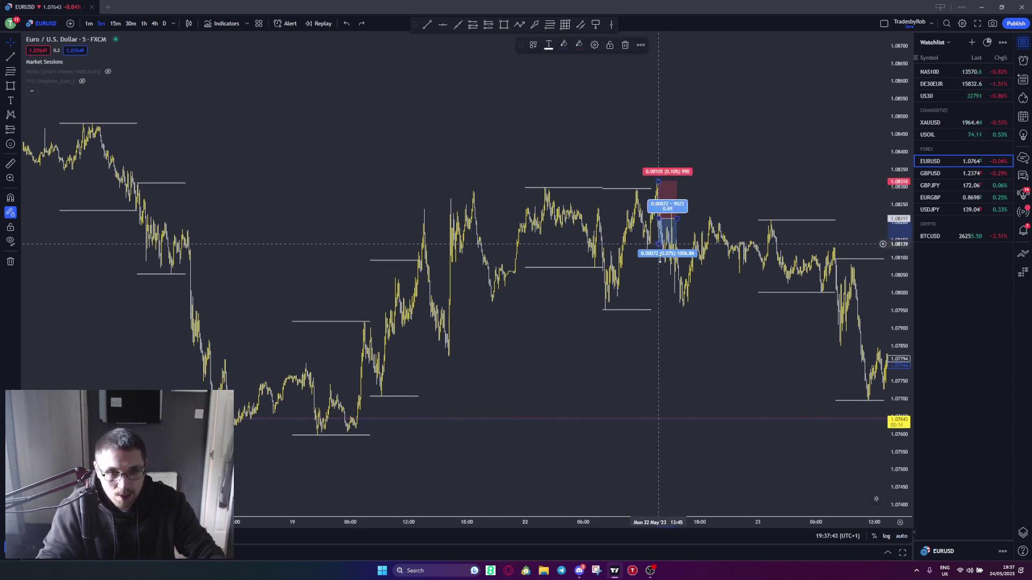
pyautogui.moveTo(659, 259); pyautogui.dragTo(661, 404)
pyautogui.scroll(4, 720, 346)
pyautogui.moveTo(694, 343); pyautogui.dragTo(606, 313)
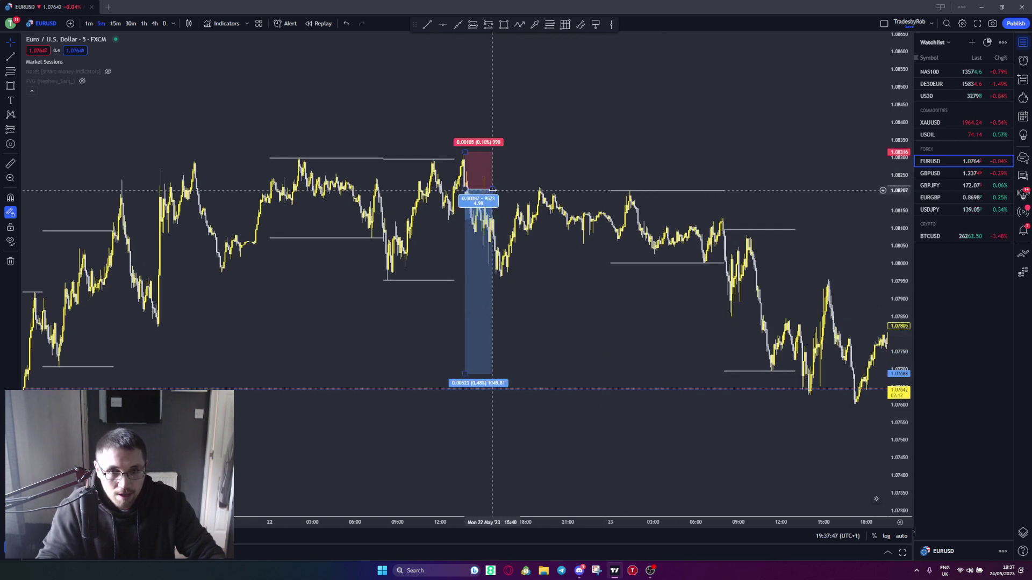
pyautogui.moveTo(492, 190); pyautogui.dragTo(776, 190)
pyautogui.moveTo(465, 373); pyautogui.dragTo(464, 361)
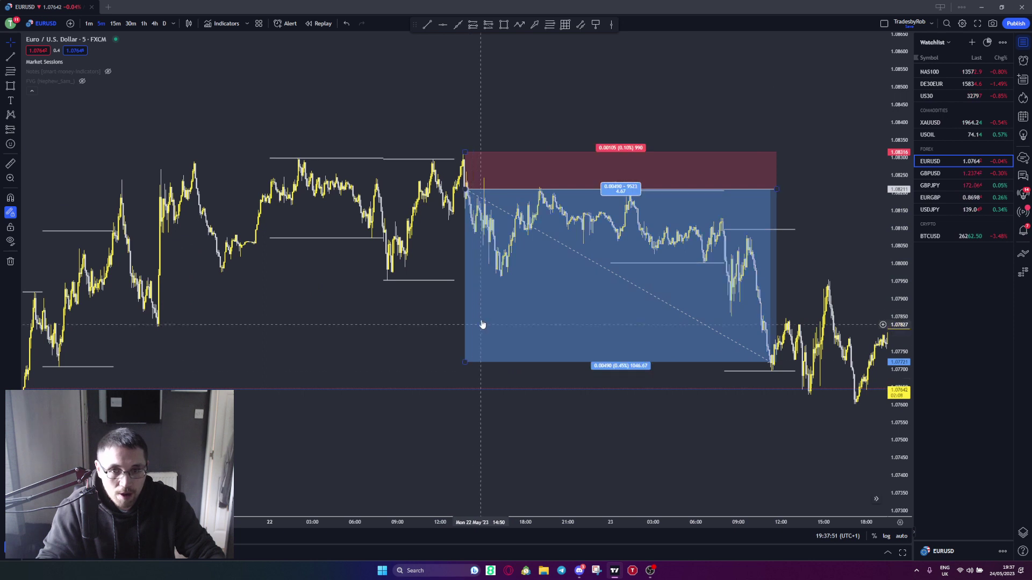
# Delete the short position that runs from 13:45 on 22 May into 23 May.
pyautogui.scroll(-1, 524, 272)
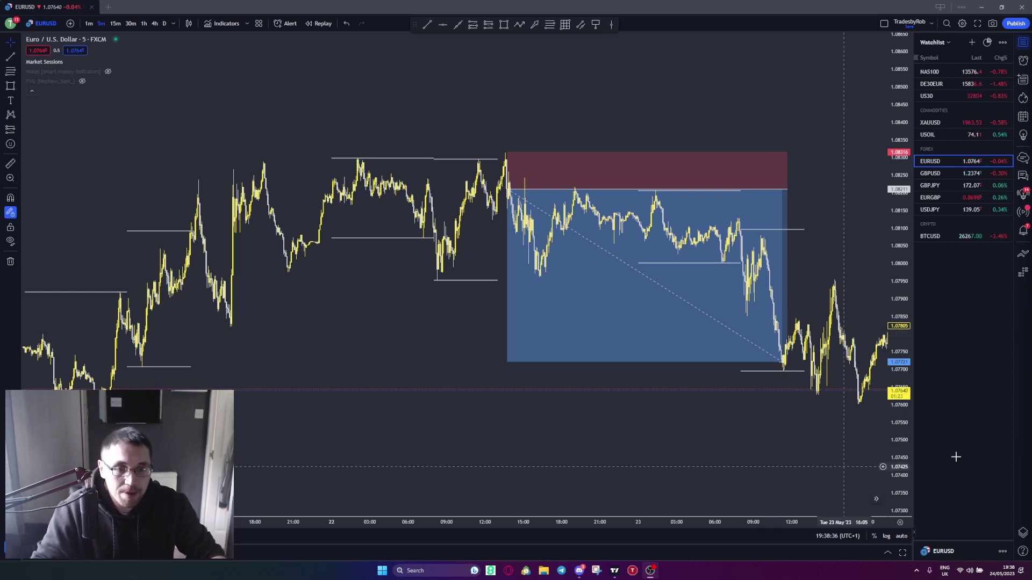
pyautogui.click(746, 272)
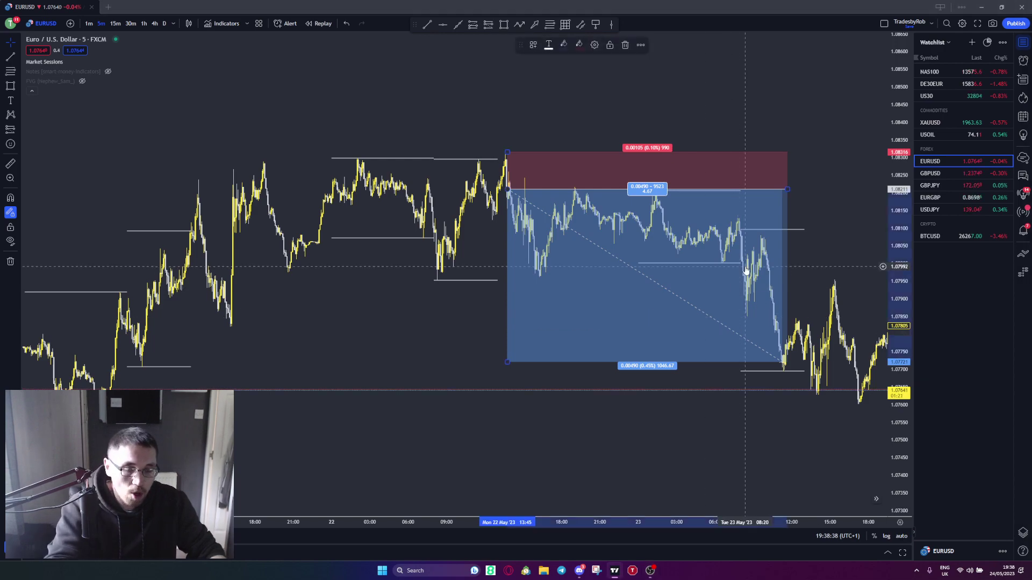
pyautogui.press('Delete')
# Examine how price reacts around the session highs and lows on 24 May and on the preceding 23 May.
pyautogui.moveTo(345, 366); pyautogui.dragTo(703, 388)
pyautogui.scroll(4, 682, 386)
pyautogui.moveTo(549, 375)
pyautogui.mouseDown()
pyautogui.moveTo(820, 293)
pyautogui.moveTo(432, 321)
pyautogui.mouseUp()
pyautogui.scroll(2, 752, 288)
pyautogui.moveTo(741, 288); pyautogui.dragTo(293, 308)
pyautogui.scroll(-5, 596, 314)
pyautogui.moveTo(619, 314); pyautogui.dragTo(419, 322)
pyautogui.moveTo(596, 327); pyautogui.dragTo(467, 293)
pyautogui.moveTo(644, 270); pyautogui.dragTo(444, 238)
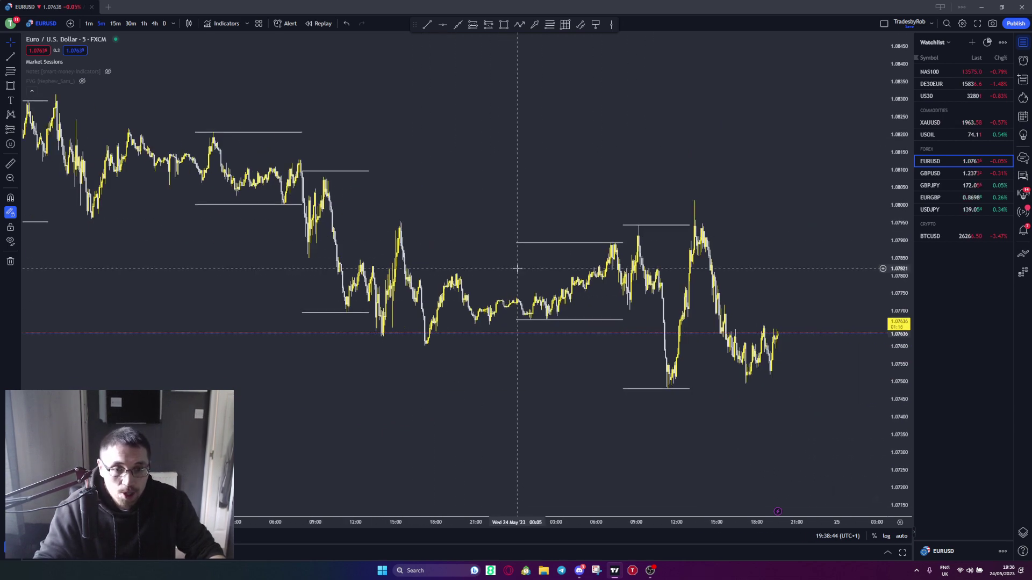
pyautogui.scroll(5, 555, 176)
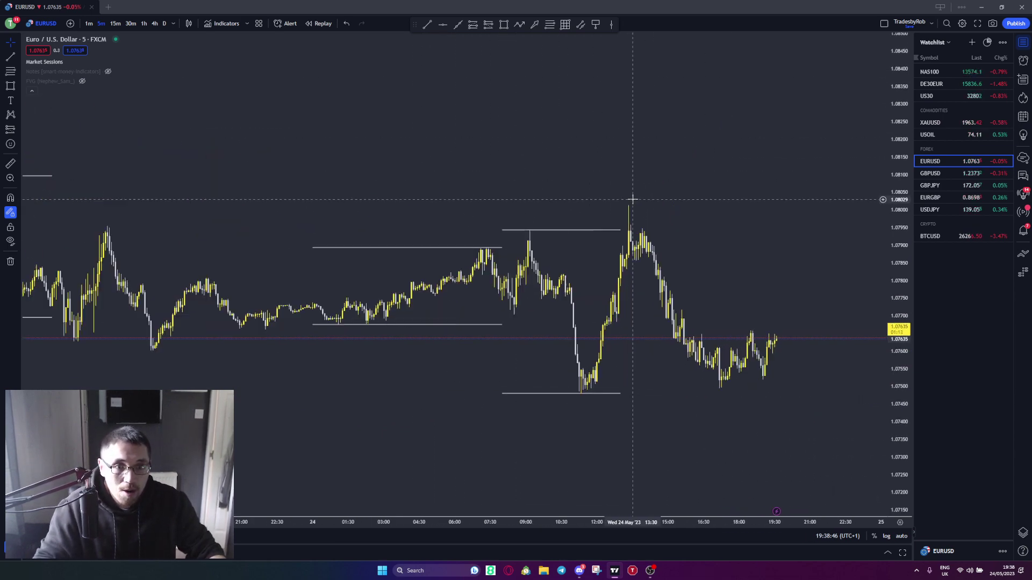
pyautogui.scroll(5, 713, 201)
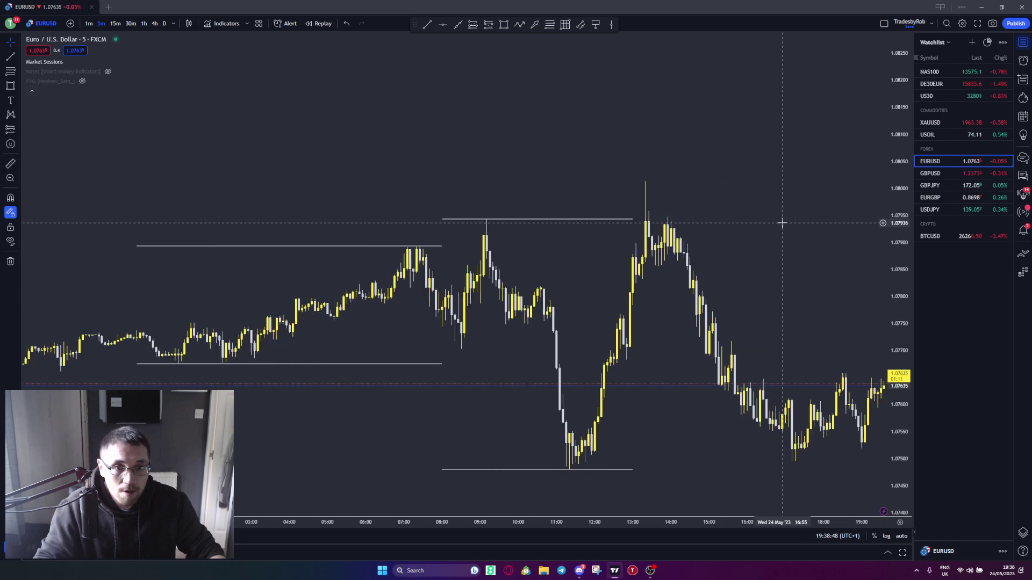
pyautogui.scroll(3, 782, 223)
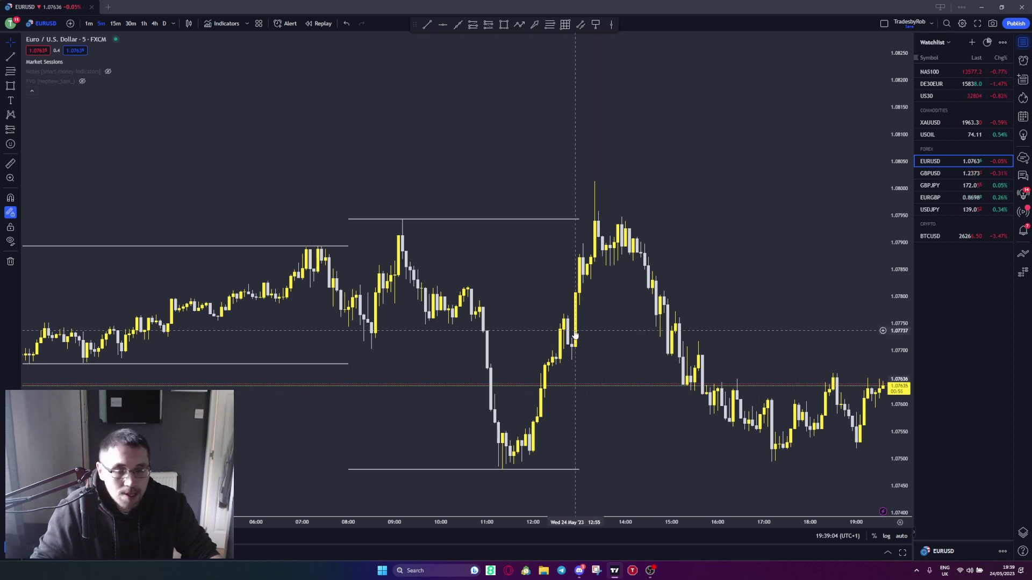
pyautogui.moveTo(593, 316); pyautogui.dragTo(574, 309)
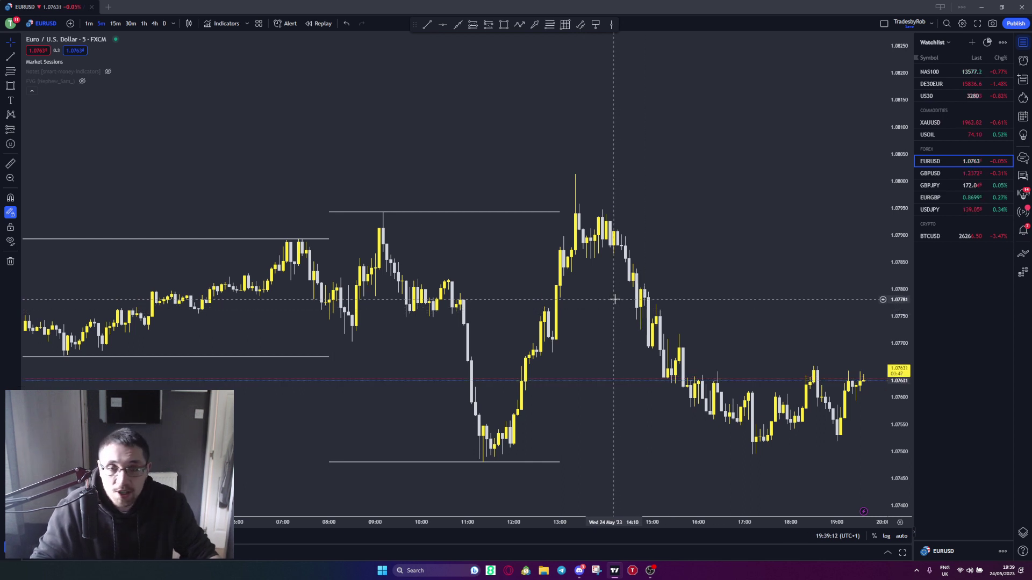
pyautogui.scroll(2, 615, 300)
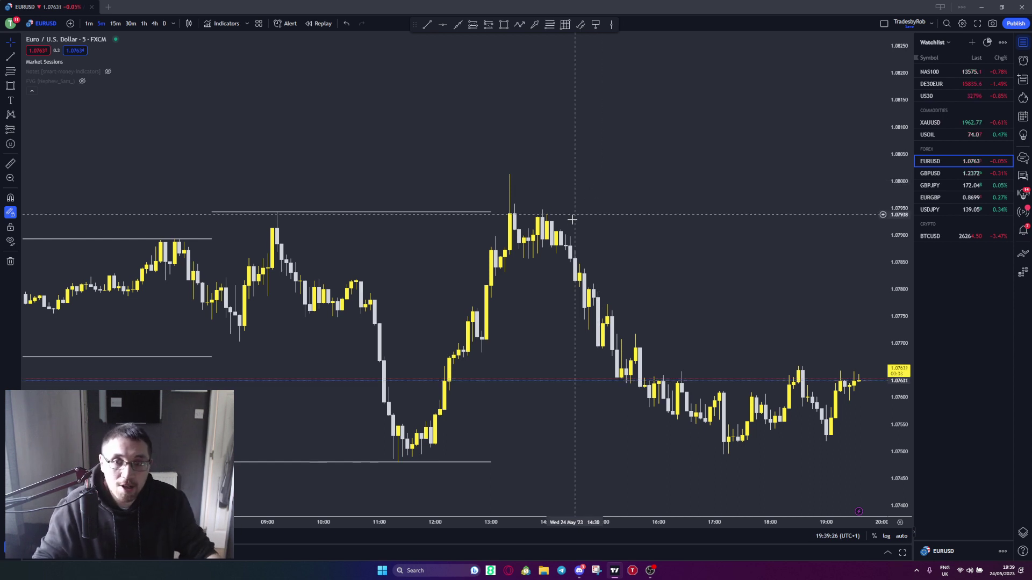
pyautogui.moveTo(521, 419); pyautogui.dragTo(717, 387)
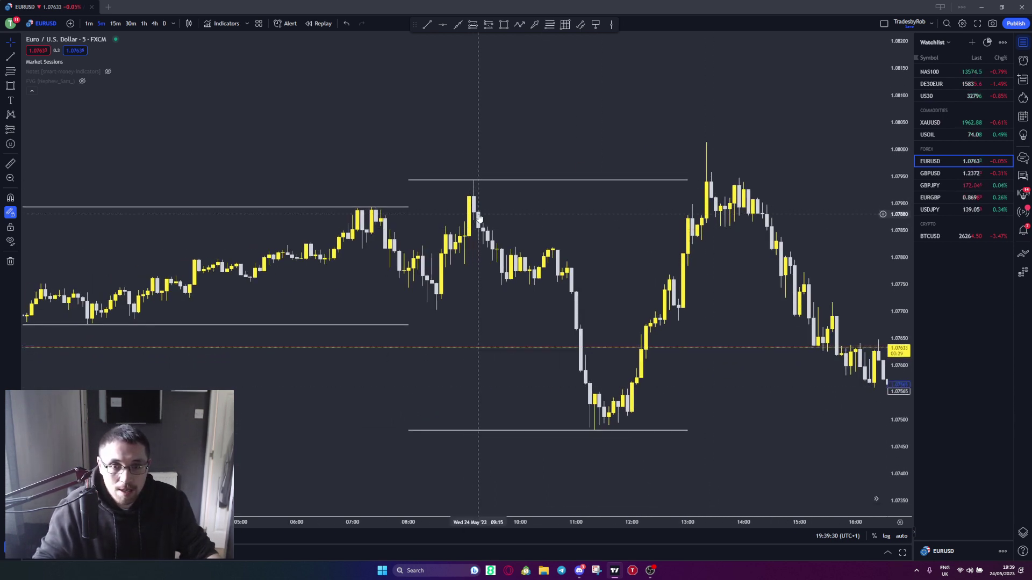
pyautogui.moveTo(180, 316); pyautogui.dragTo(814, 279)
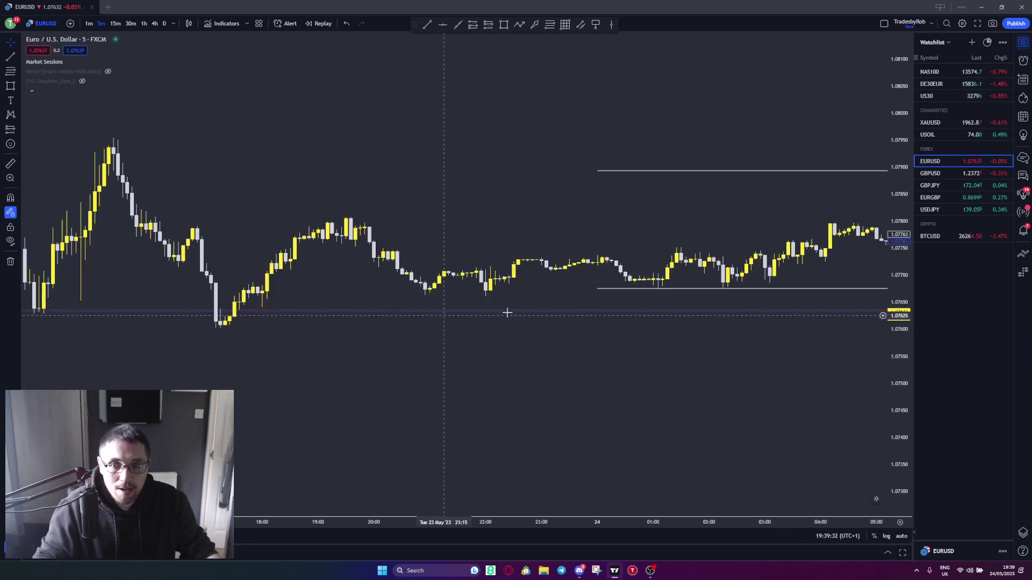
pyautogui.moveTo(82, 324); pyautogui.dragTo(736, 378)
pyautogui.moveTo(660, 343); pyautogui.dragTo(557, 321)
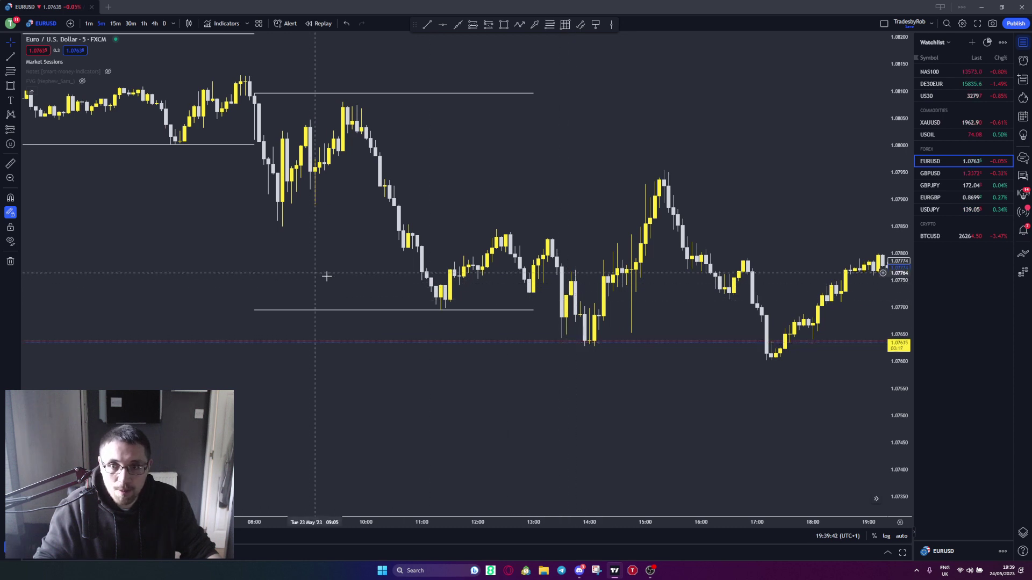
# Examine how price reacts around the session highs and lows on 23 and 22 May, and return to the latest candle.
pyautogui.hscroll(-5, 373, 177)
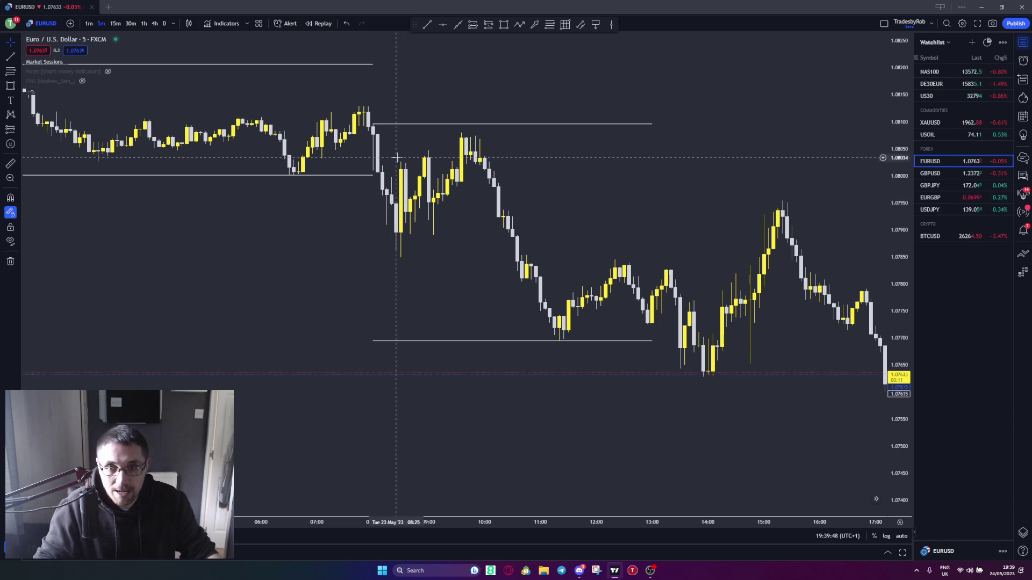
pyautogui.moveTo(280, 256); pyautogui.dragTo(362, 321)
pyautogui.moveTo(172, 317); pyautogui.dragTo(573, 321)
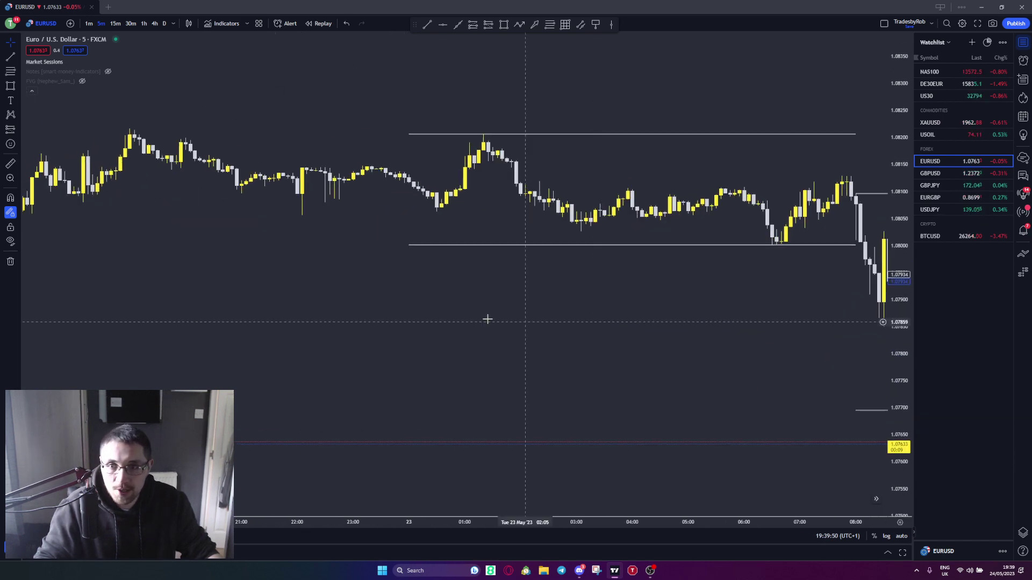
pyautogui.moveTo(269, 240); pyautogui.dragTo(667, 244)
pyautogui.moveTo(398, 337); pyautogui.dragTo(615, 391)
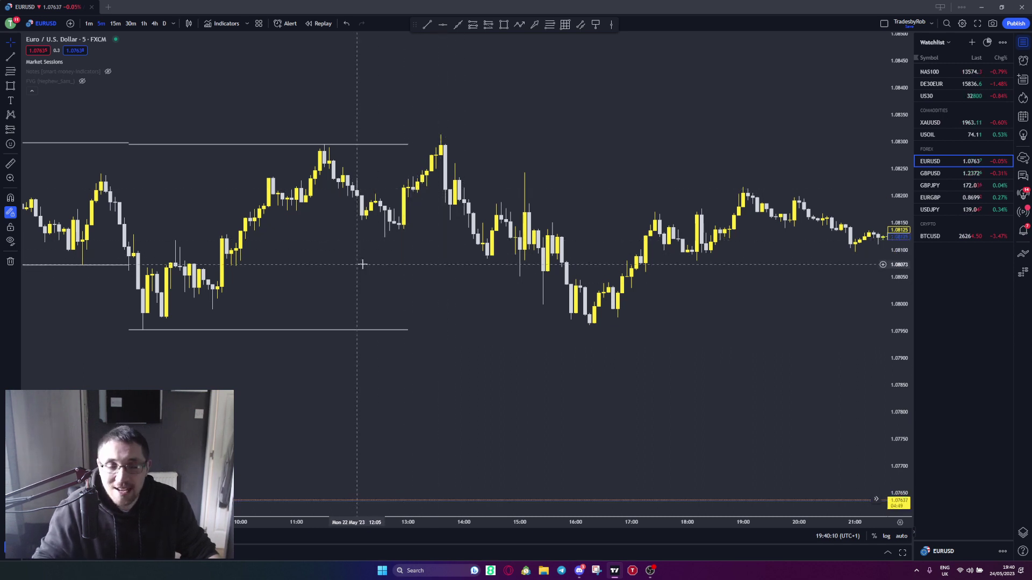
pyautogui.moveTo(360, 264); pyautogui.dragTo(609, 258)
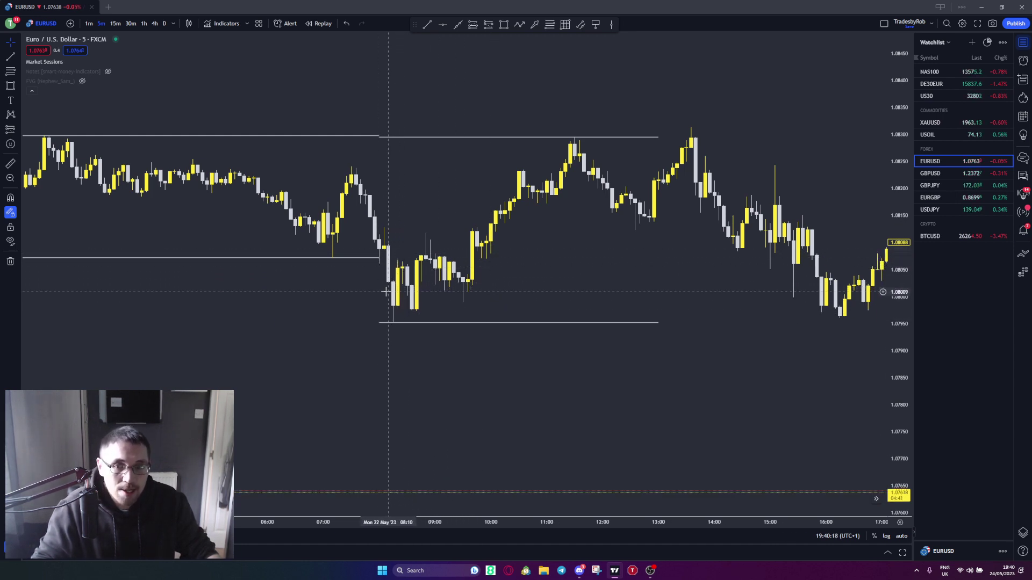
pyautogui.hscroll(-10, 405, 339)
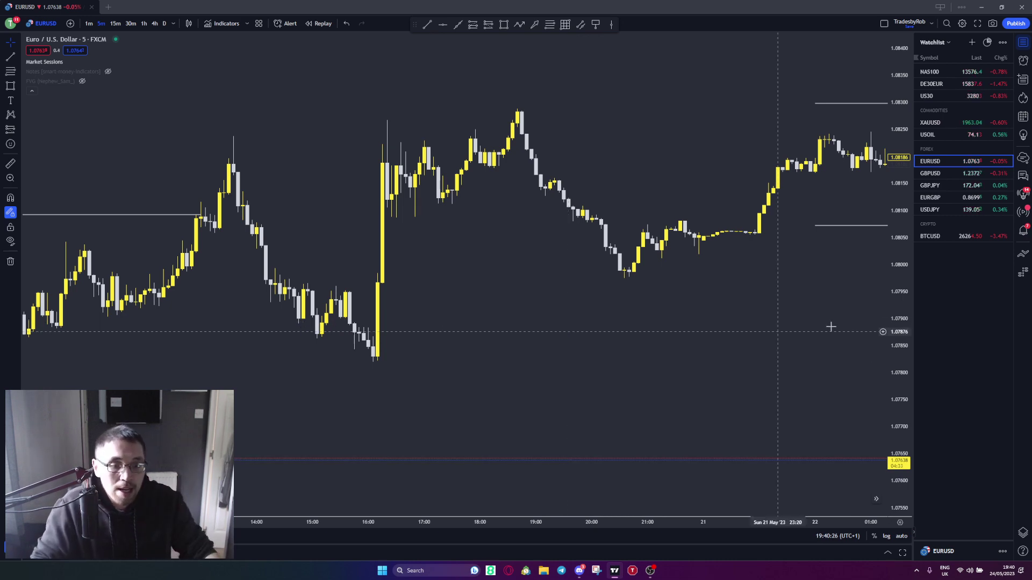
pyautogui.click(876, 499)
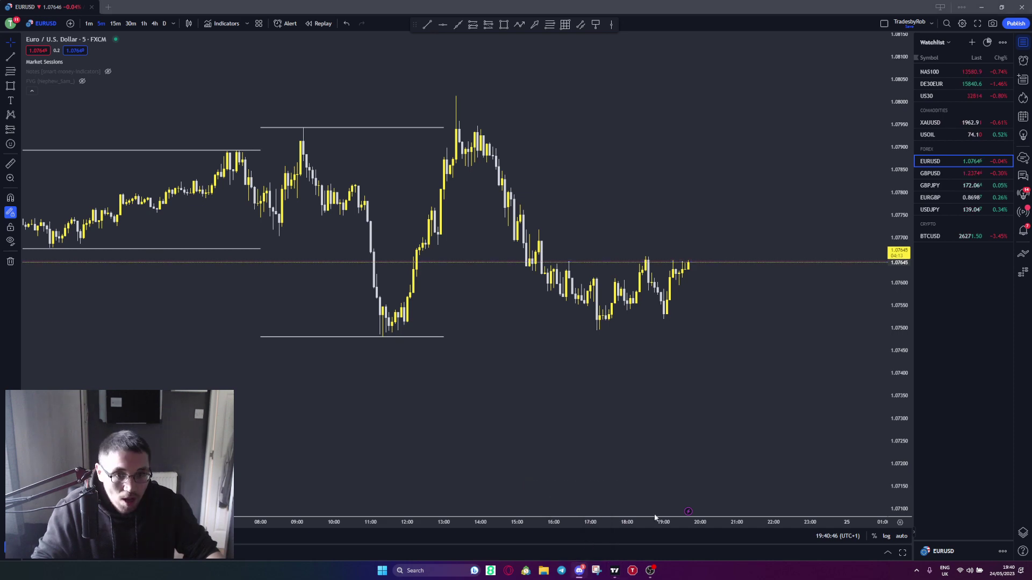
# Switch to Discord to view the kickstarter channel of TBR Academy, and return to the EURUSD chart.
pyautogui.click(579, 570)
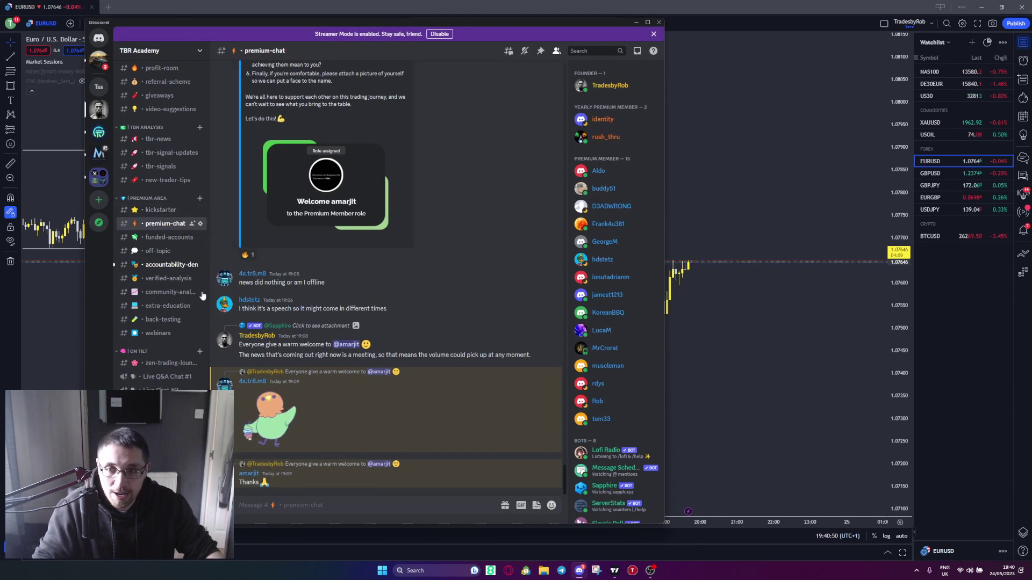
pyautogui.click(172, 210)
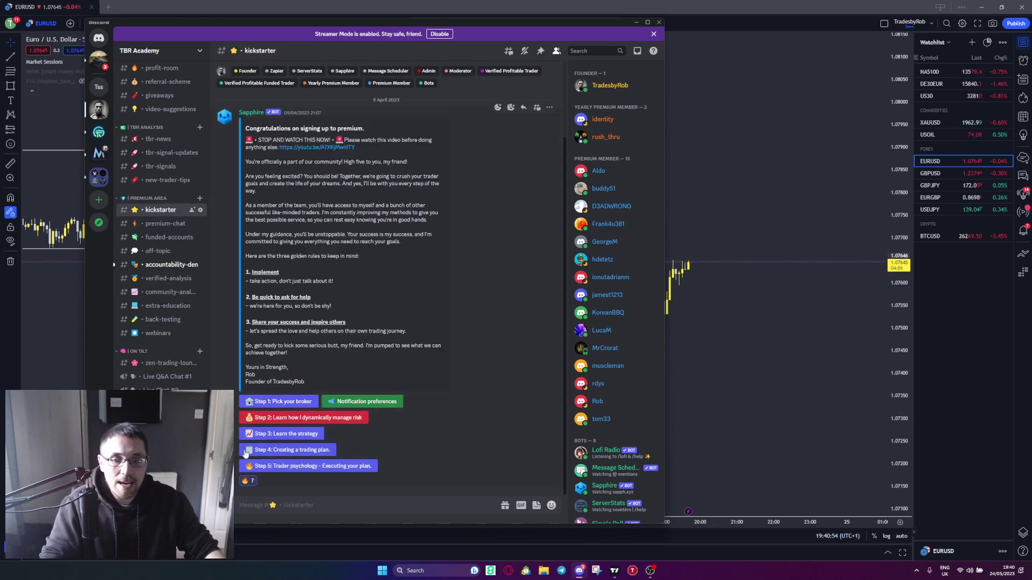
pyautogui.click(847, 389)
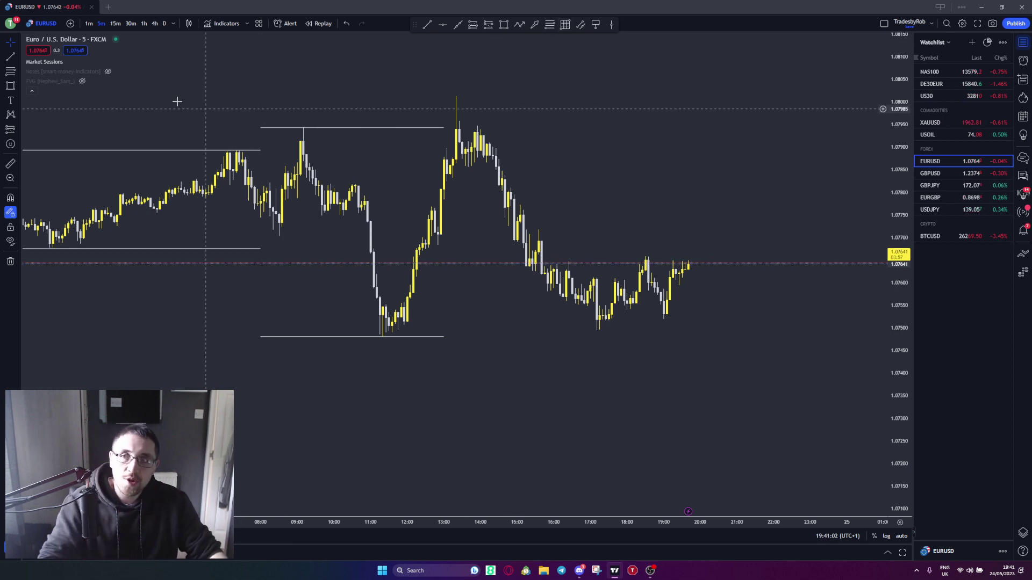
# Show the Trading Rules notes over the 5-minute chart to read them, and hide them again.
pyautogui.click(107, 73)
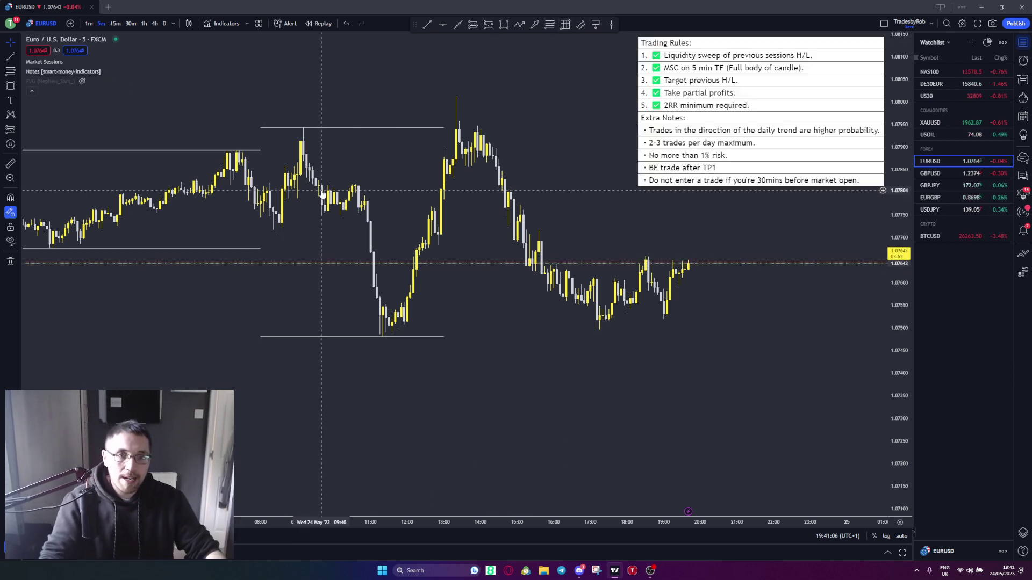
pyautogui.scroll(-5, 477, 301)
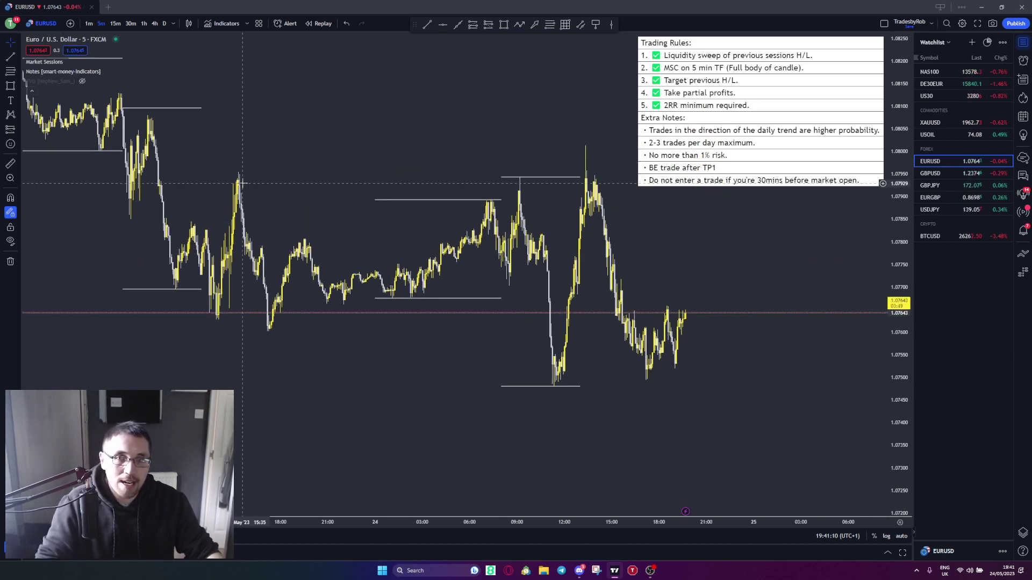
pyautogui.moveTo(896, 249); pyautogui.dragTo(896, 334)
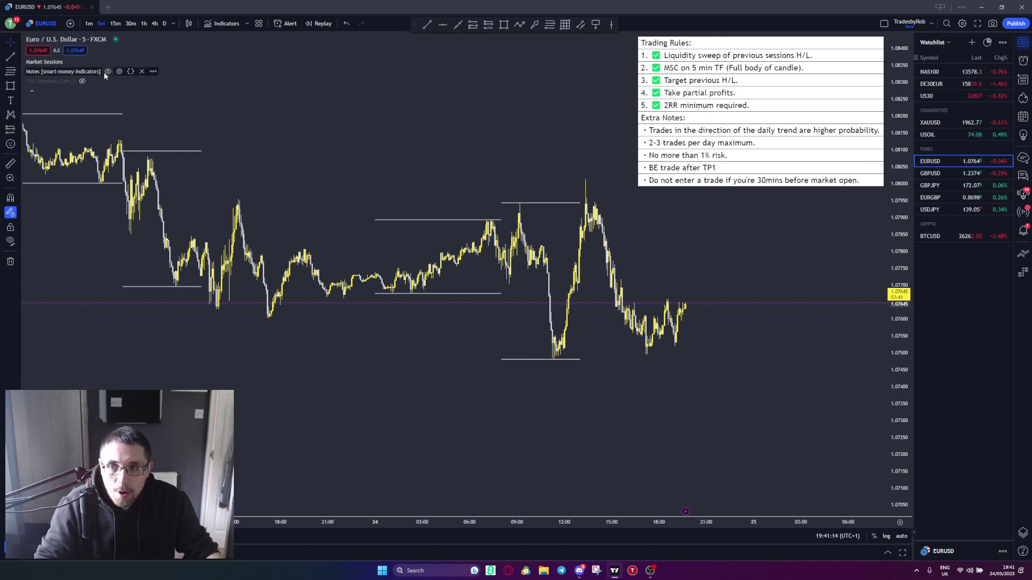
pyautogui.click(108, 72)
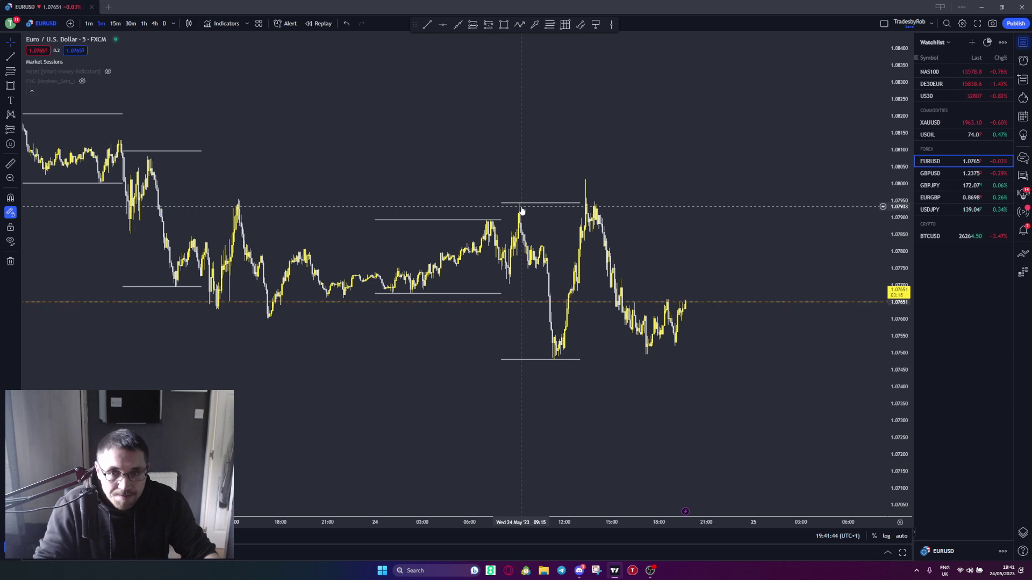
# Draw a horizontal trend line at about 1.07960 from the 23 May 15:20 high to 24 May 12:55.
pyautogui.click(427, 24)
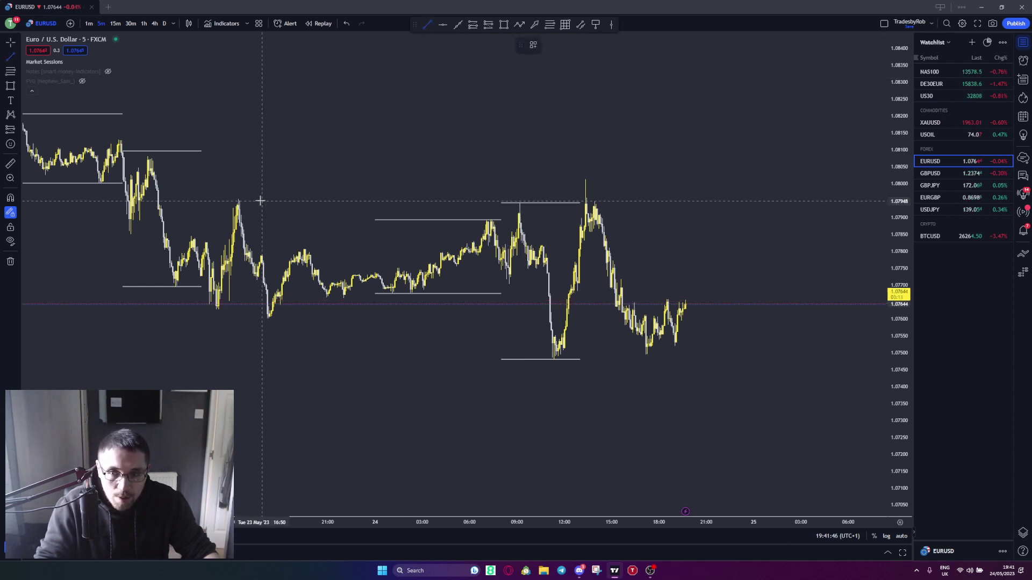
pyautogui.click(239, 200)
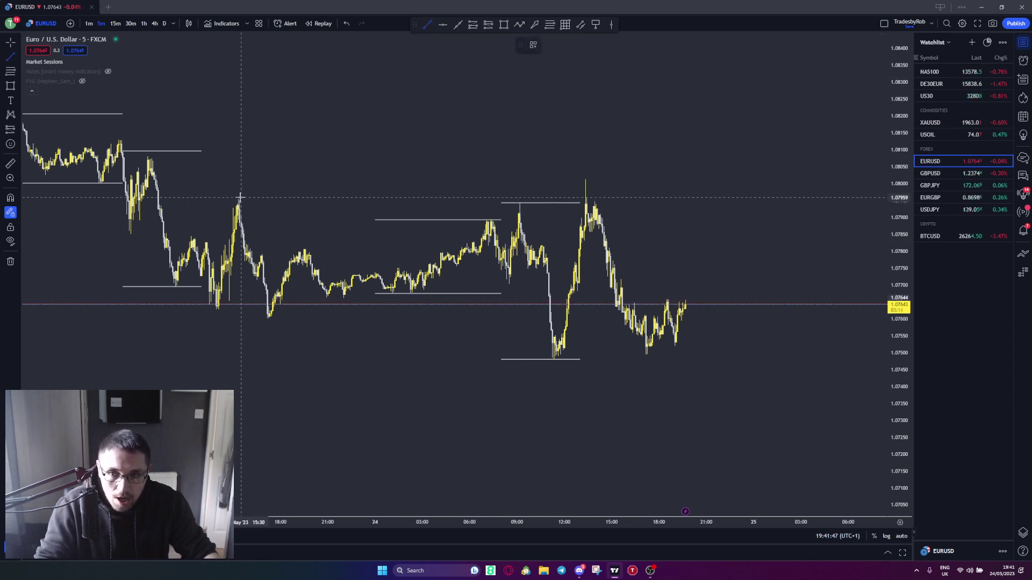
pyautogui.click(577, 207)
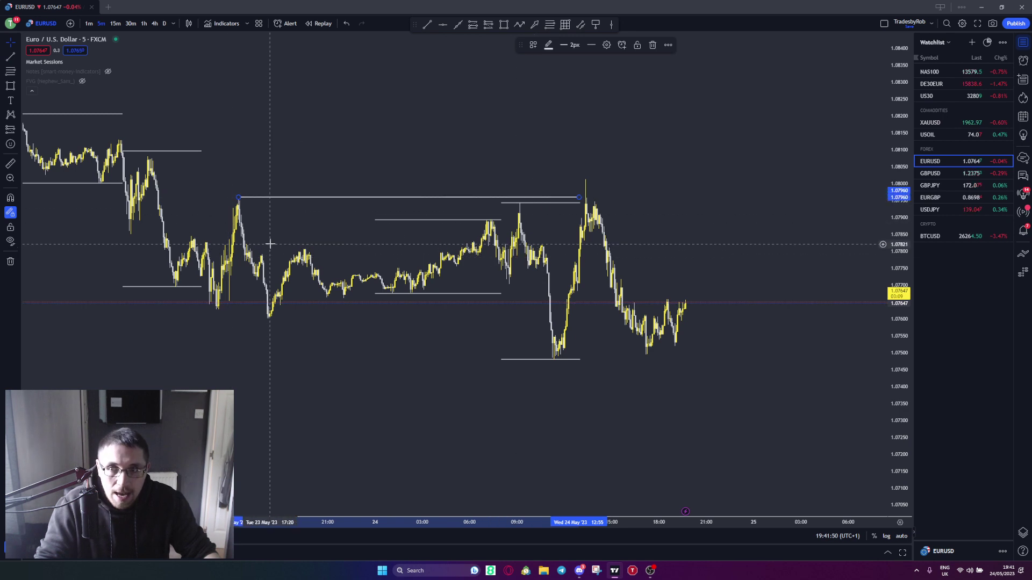
# Draw a rectangle from about 1.07996 to 1.08083, from the 23 May morning high to late 24 May, and apply the SUPPLY ZONE template.
pyautogui.click(503, 24)
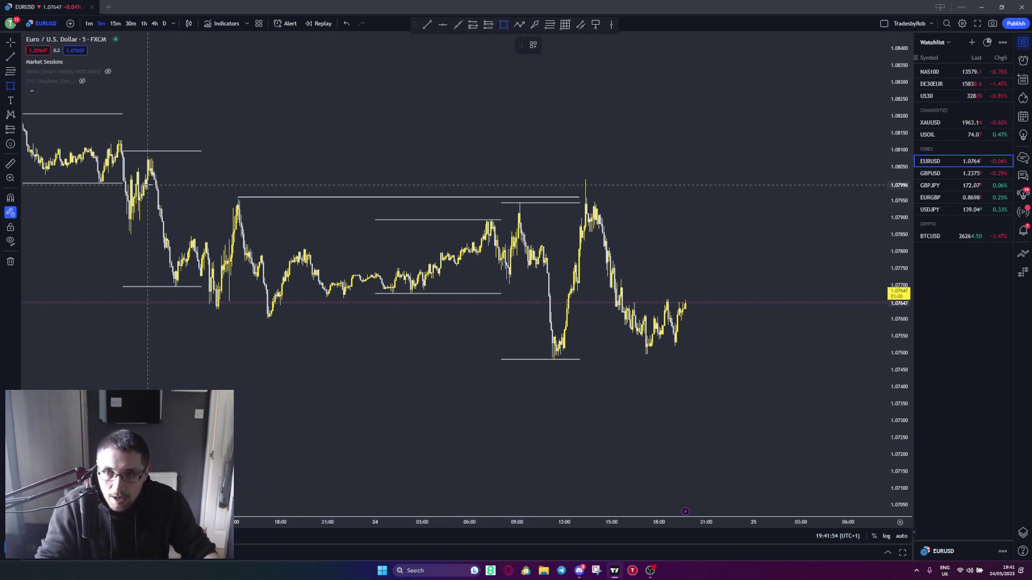
pyautogui.click(147, 184)
pyautogui.click(703, 157)
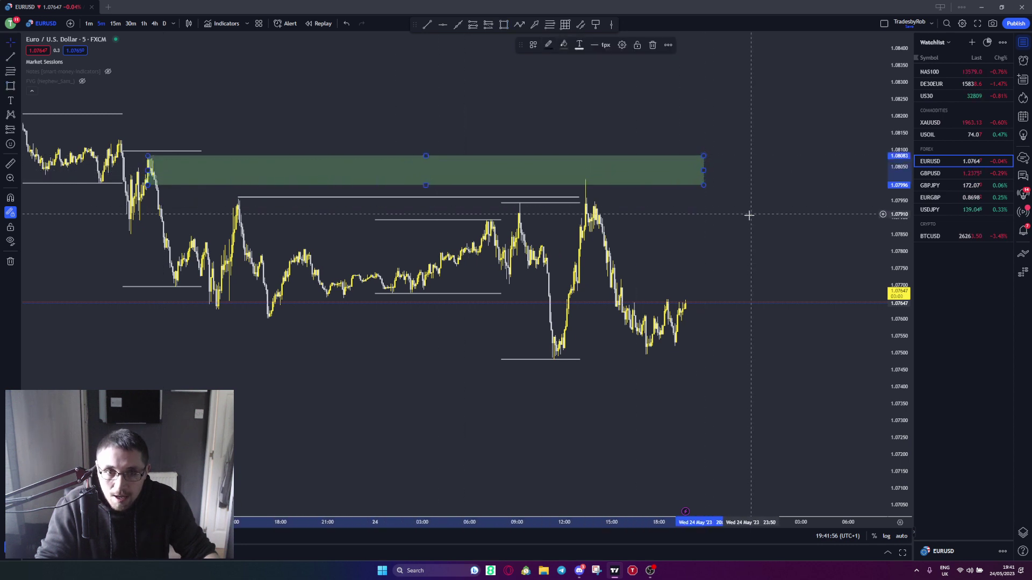
pyautogui.click(749, 215)
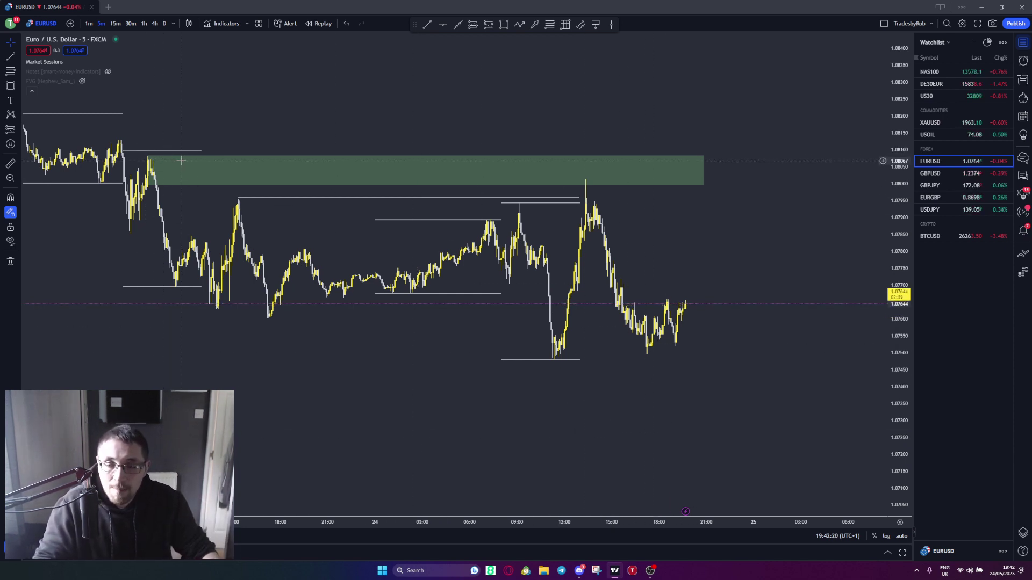
pyautogui.rightClick(201, 157)
pyautogui.moveTo(237, 165)
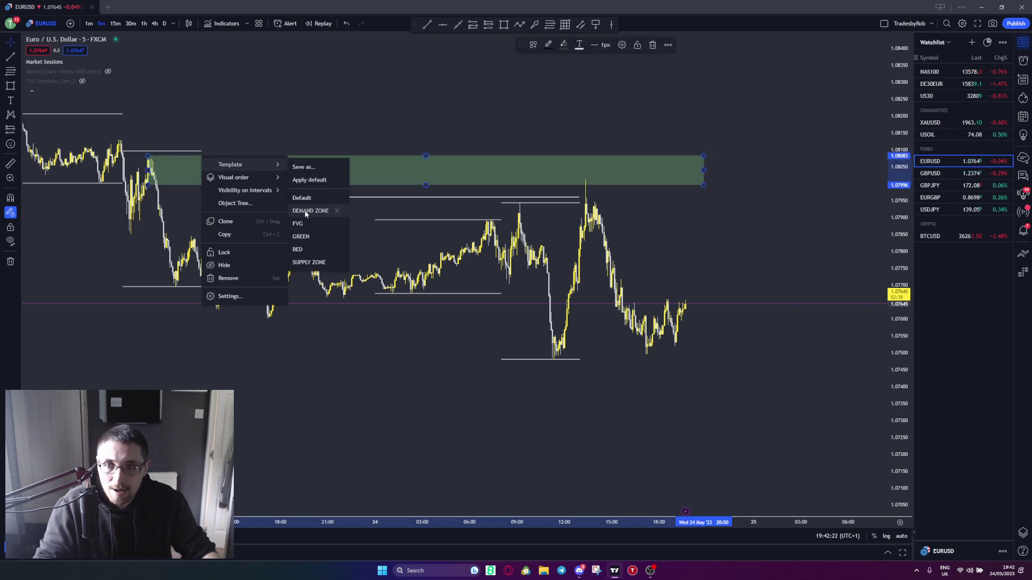
pyautogui.click(316, 260)
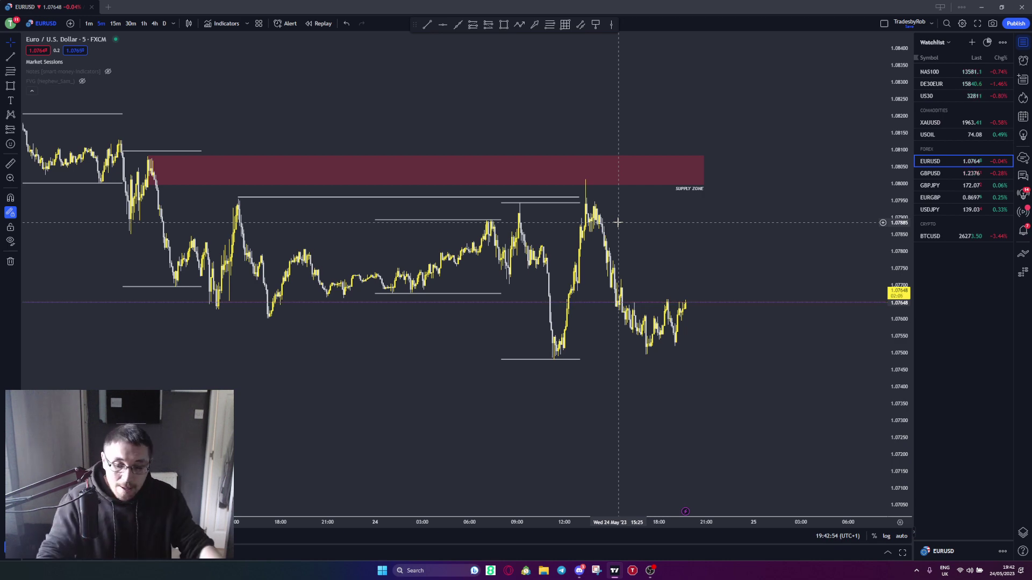
# Delete the supply zone rectangle and the horizontal trend line at the 23 May afternoon high.
pyautogui.click(698, 183)
pyautogui.press('Delete')
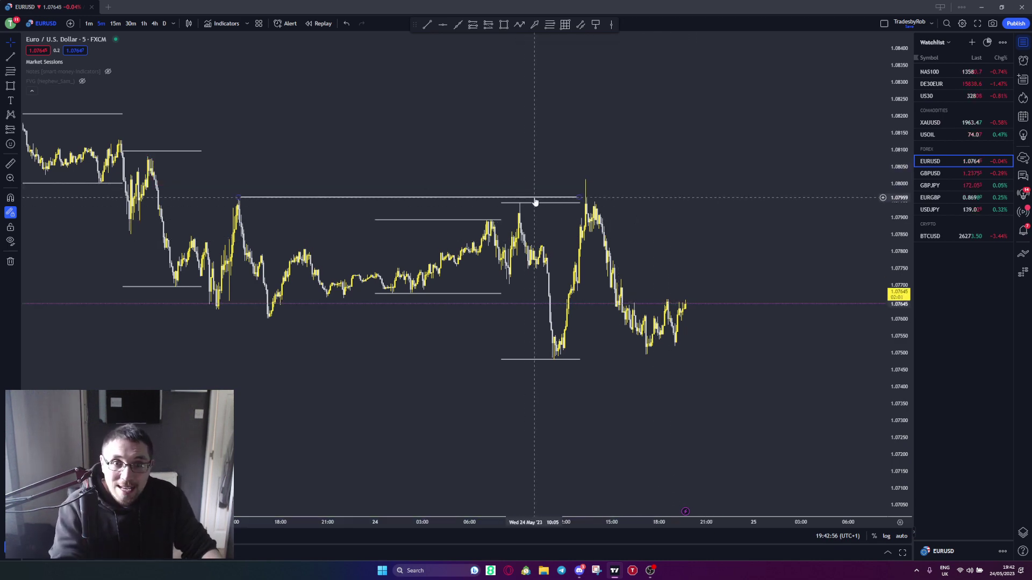
pyautogui.click(534, 198)
pyautogui.press('Delete')
pyautogui.scroll(7, 627, 275)
pyautogui.moveTo(627, 276); pyautogui.dragTo(884, 232)
pyautogui.moveTo(893, 365); pyautogui.dragTo(893, 252)
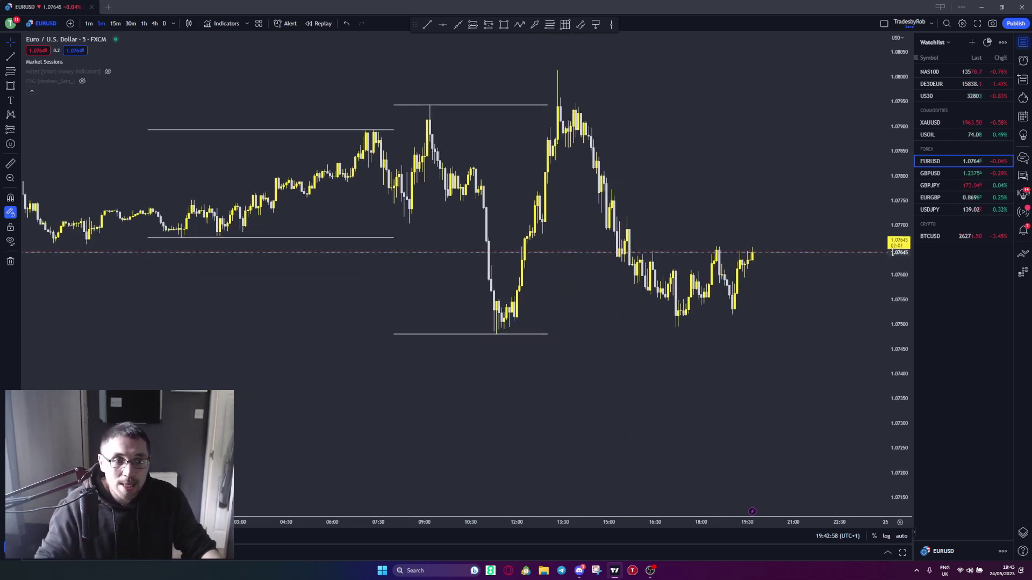
pyautogui.scroll(2, 819, 275)
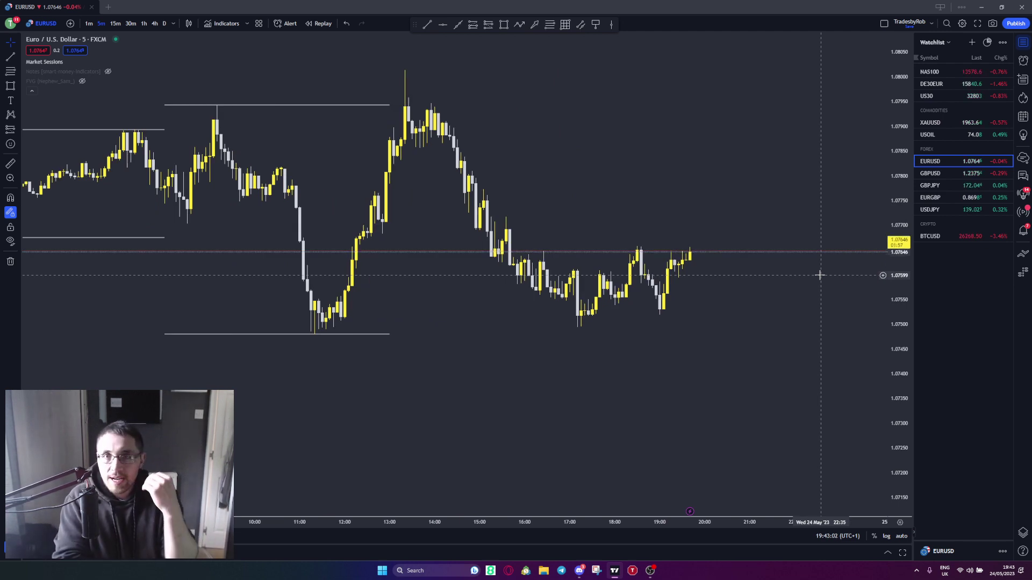
# Switch to Discord, read the kickstarter section "Step 3: Learn the strategy" with its video overview, and return to the chart.
pyautogui.click(579, 570)
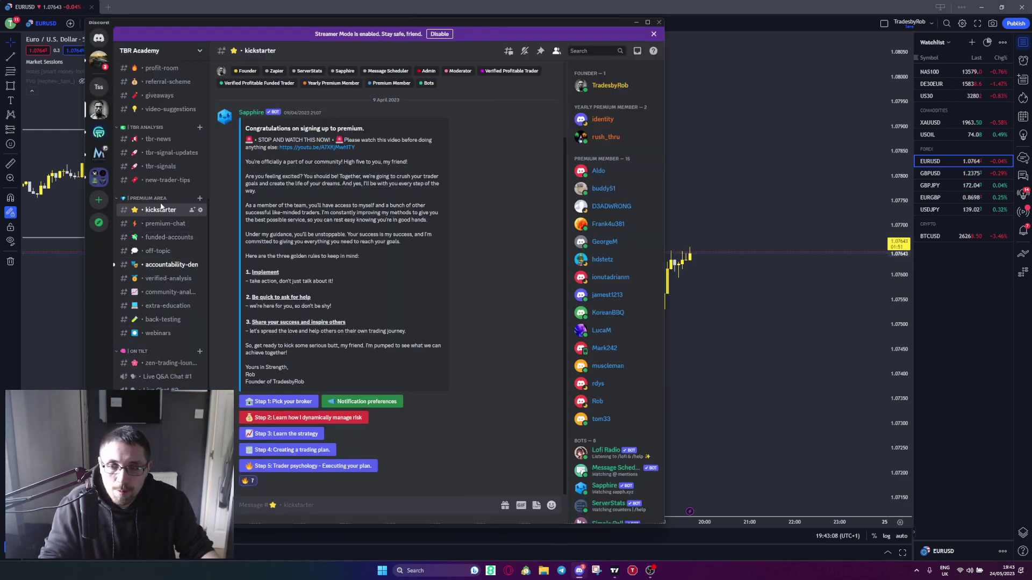
pyautogui.click(282, 435)
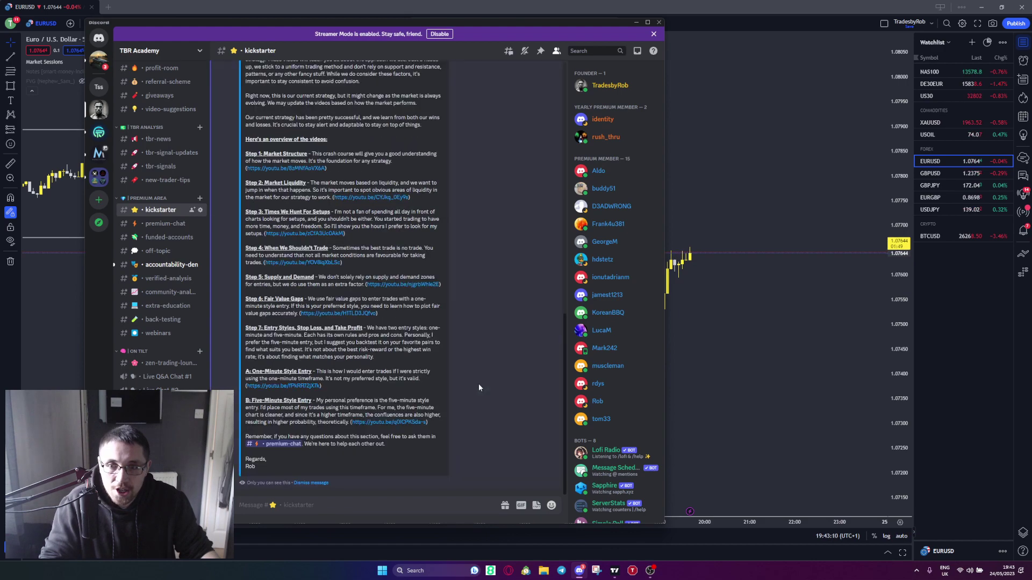
pyautogui.scroll(7, 409, 350)
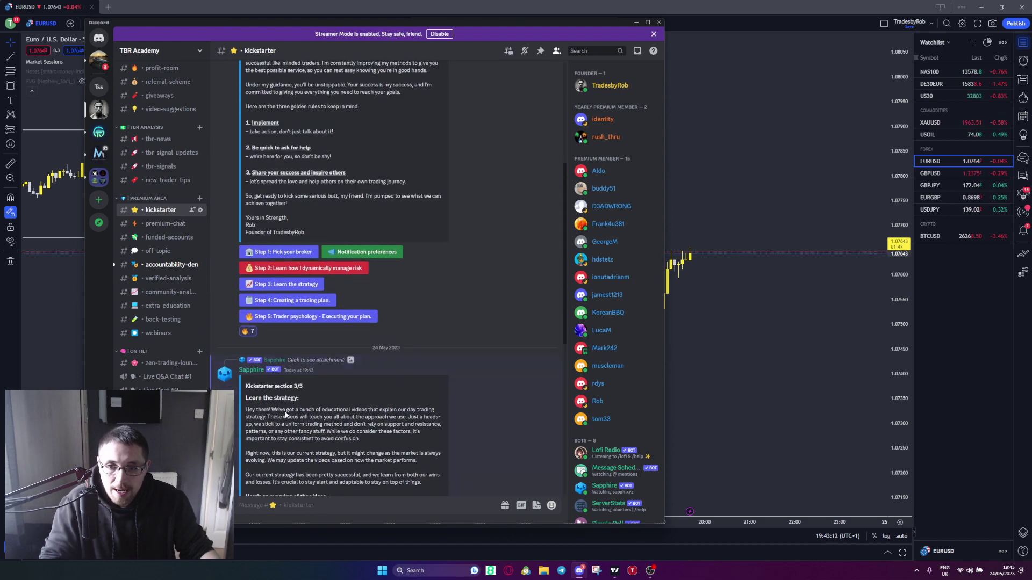
pyautogui.scroll(-7, 285, 415)
pyautogui.moveTo(264, 160); pyautogui.dragTo(292, 183)
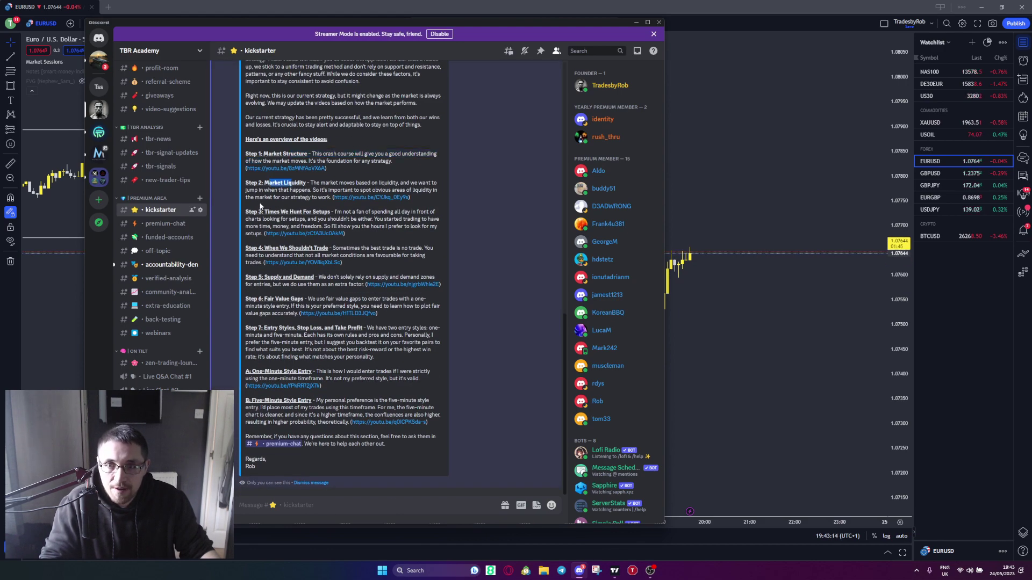
pyautogui.click(735, 265)
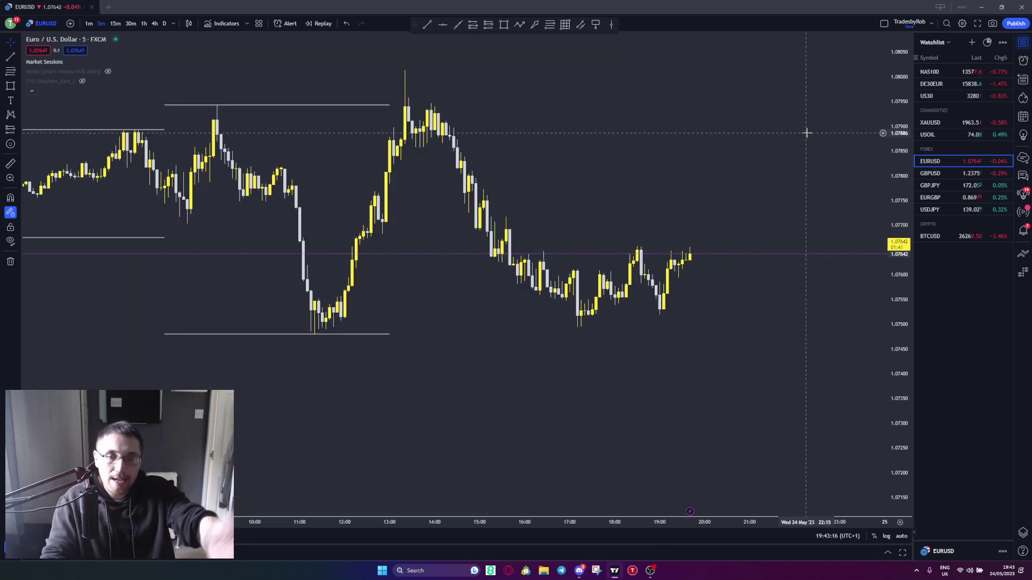
# Show the Trading Rules notes on the chart alongside the 24 May sessions.
pyautogui.scroll(-1, 728, 202)
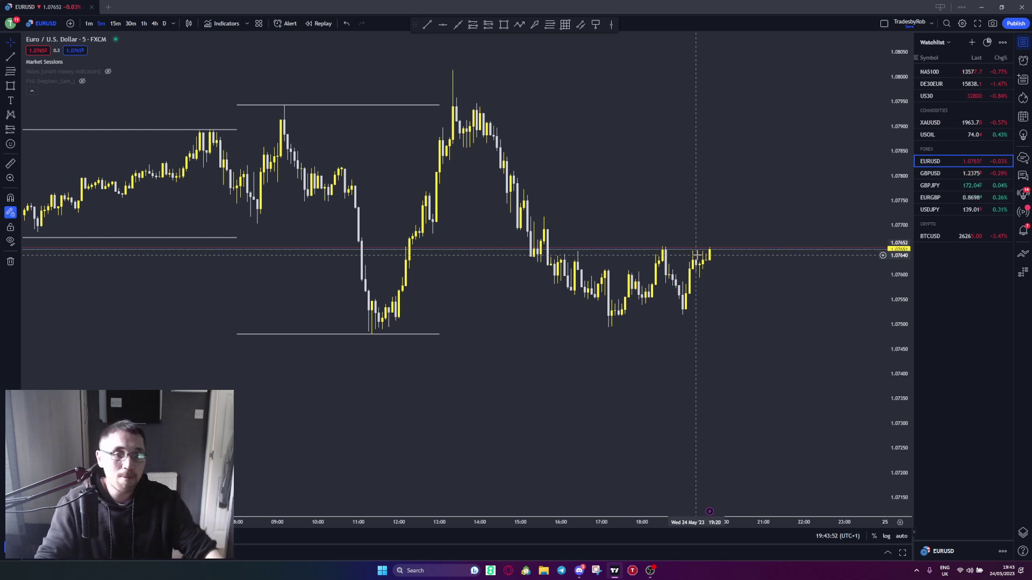
pyautogui.scroll(-3, 757, 375)
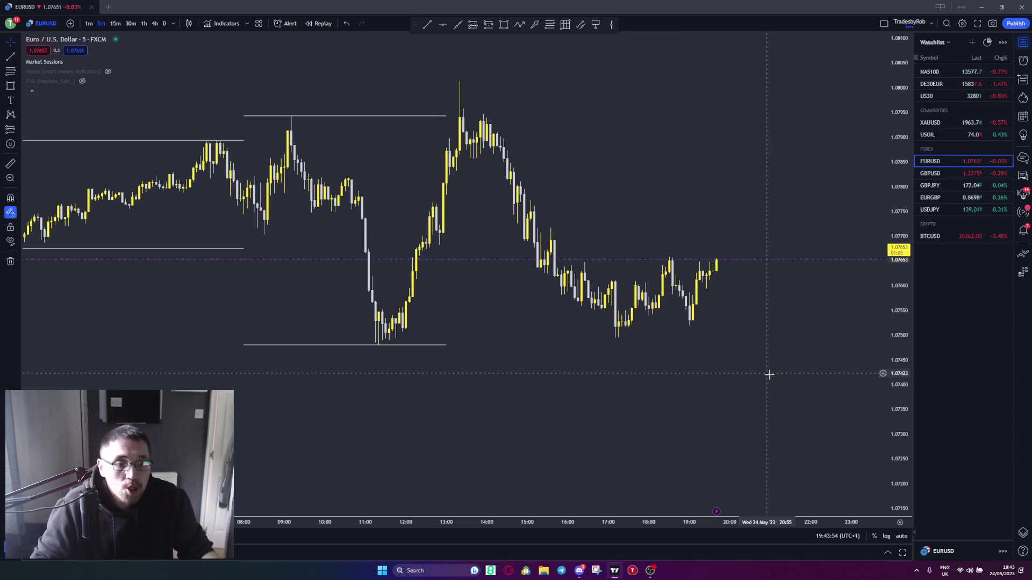
pyautogui.hscroll(3, 785, 376)
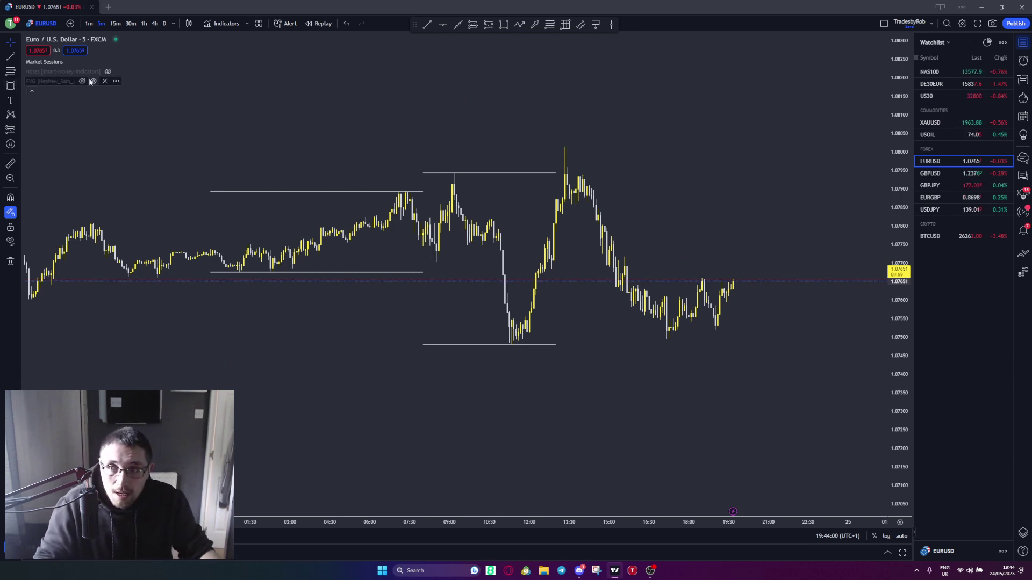
pyautogui.click(108, 71)
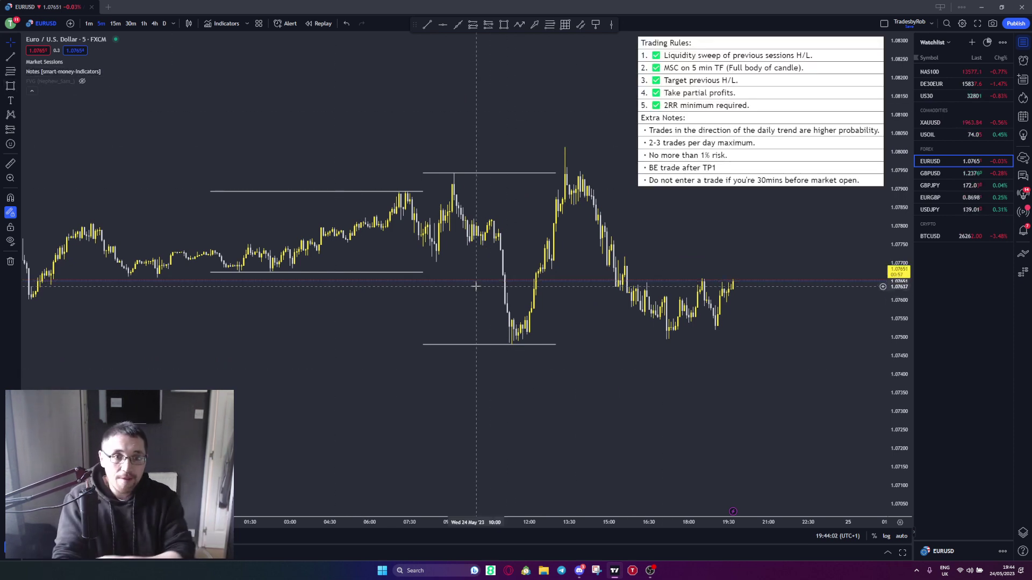